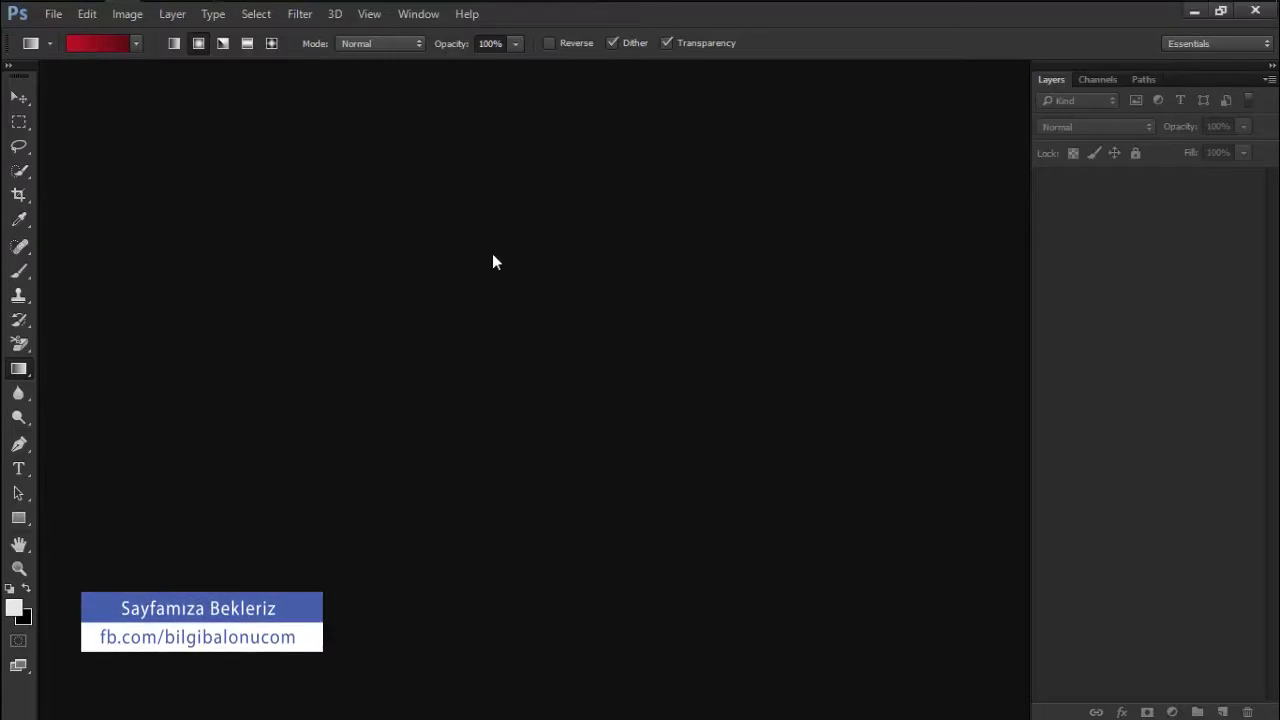
Create a new document named banner, 300 × 300 px at 72 resolution
left_click(53, 14)
left_click(99, 33)
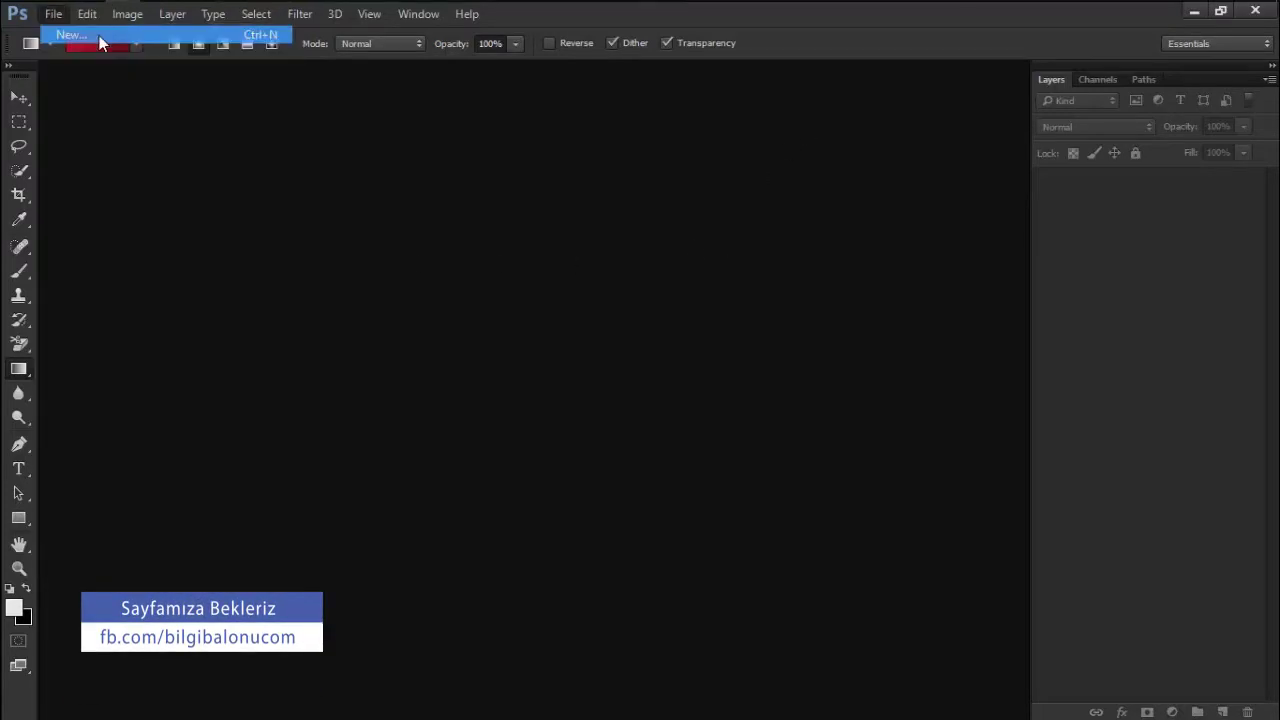
left_click_drag(620, 187, 620, 158)
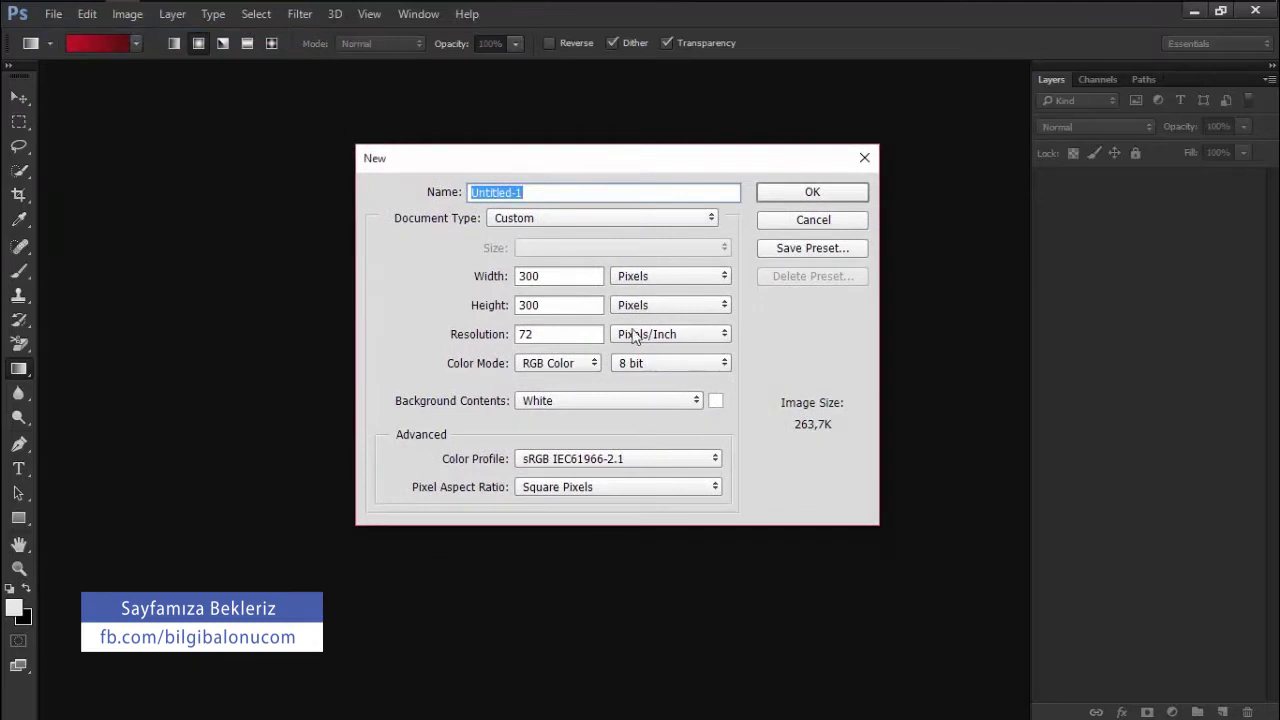
type("banner")
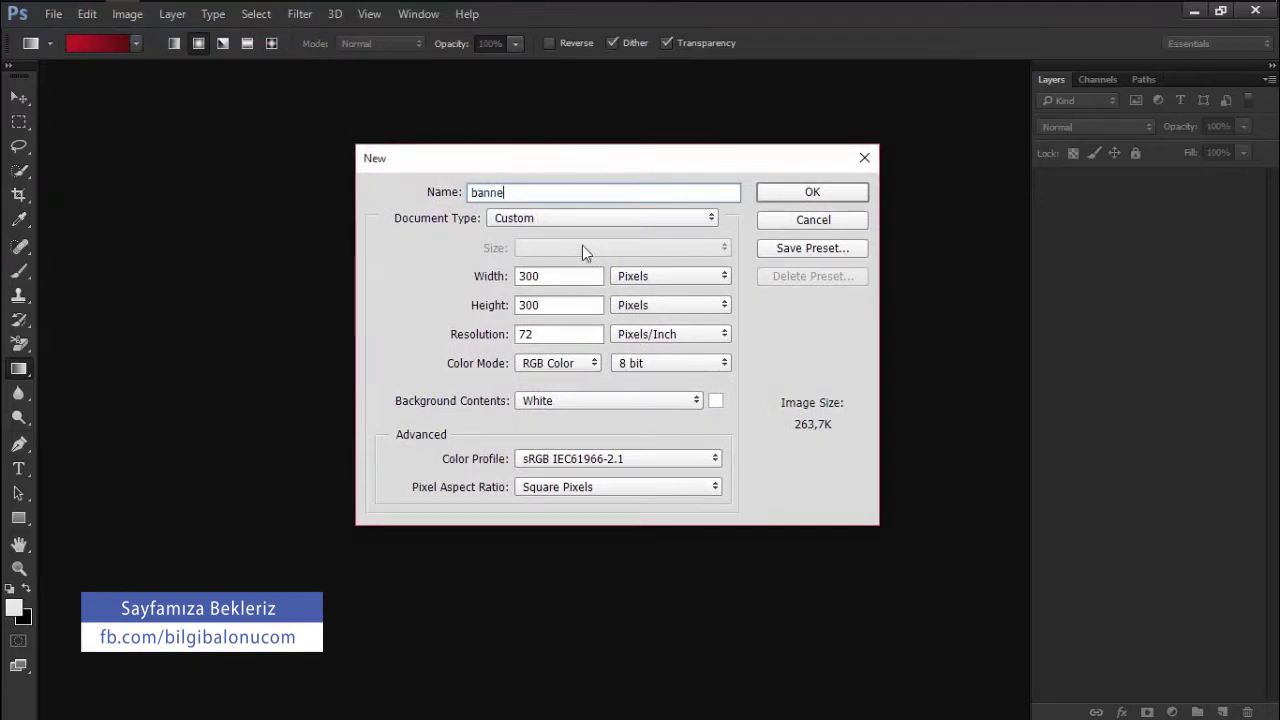
left_click_drag(595, 281, 357, 281)
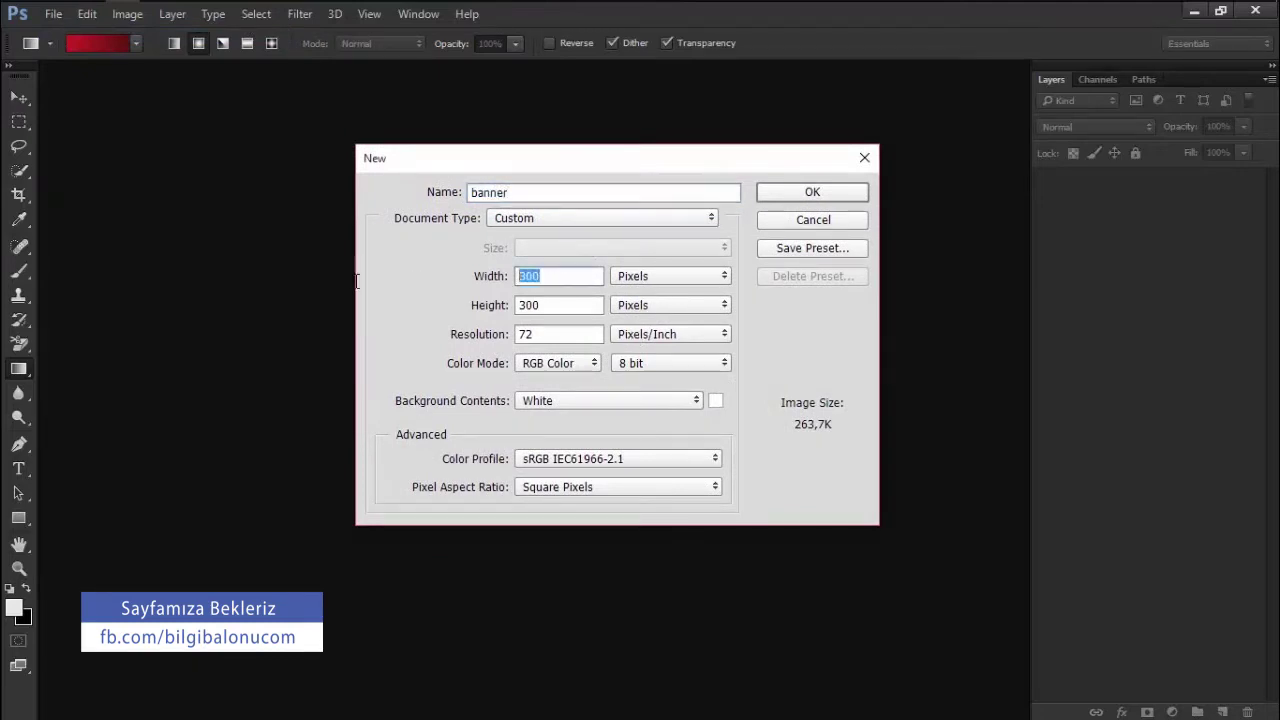
left_click_drag(560, 305, 410, 345)
left_click_drag(562, 341, 423, 323)
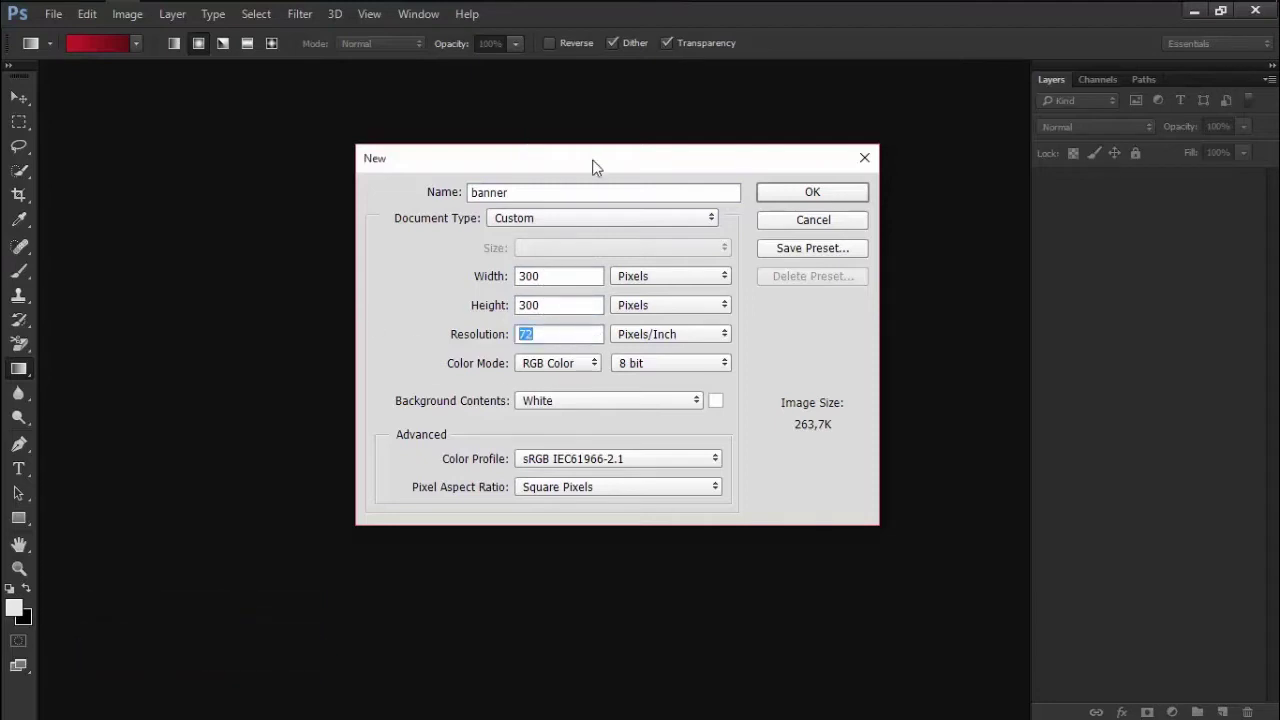
left_click_drag(594, 168, 529, 209)
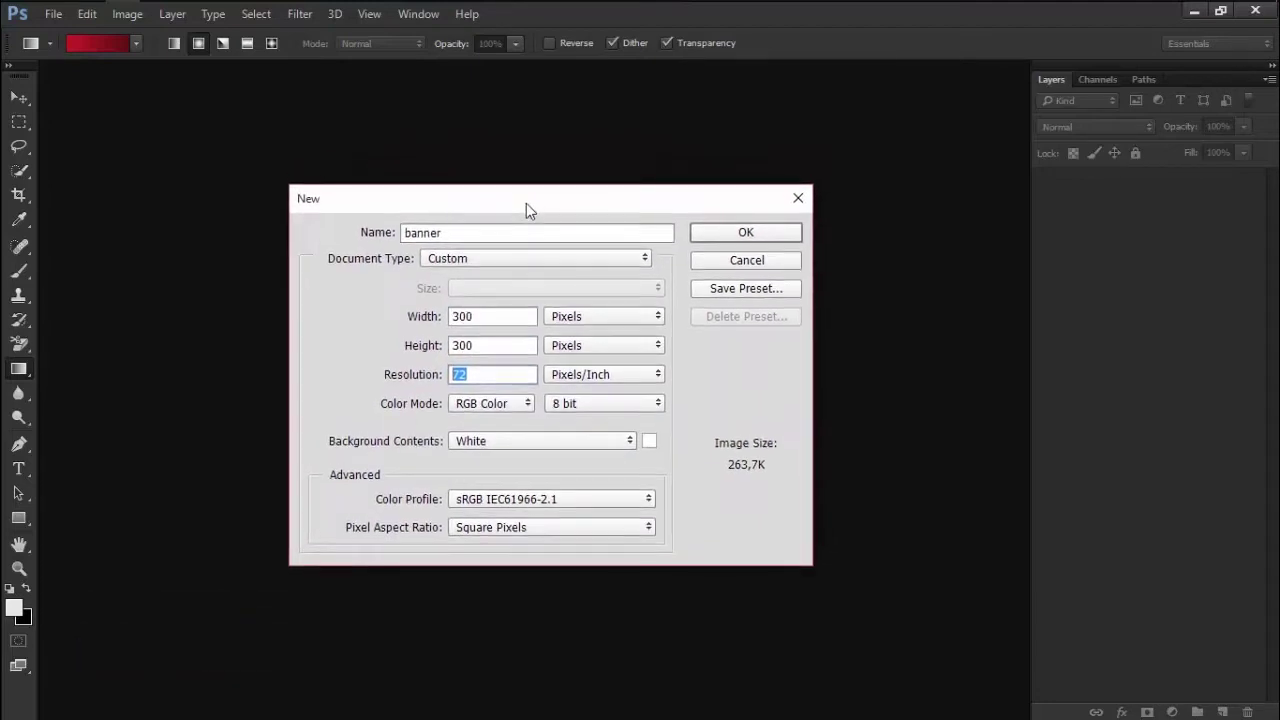
left_click(728, 238)
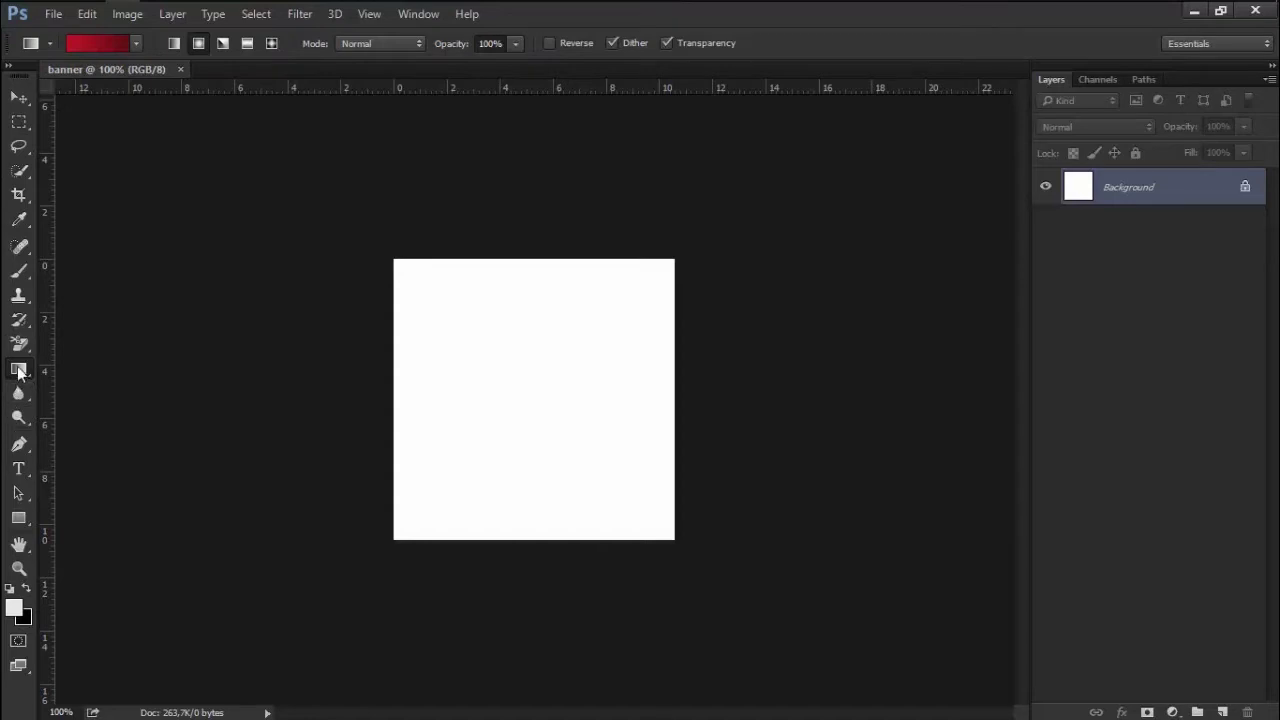
Select the Gradient Tool with a red-to-dark-red gradient
right_click(18, 369)
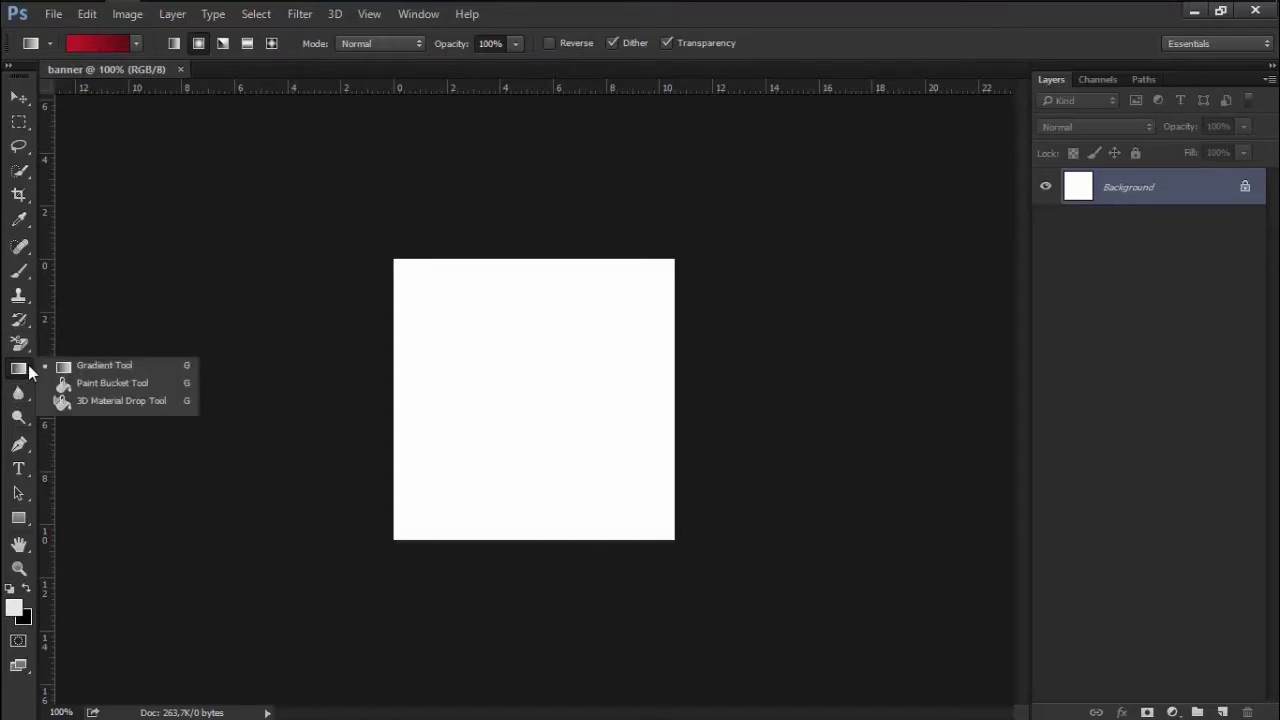
left_click(115, 367)
left_click(135, 43)
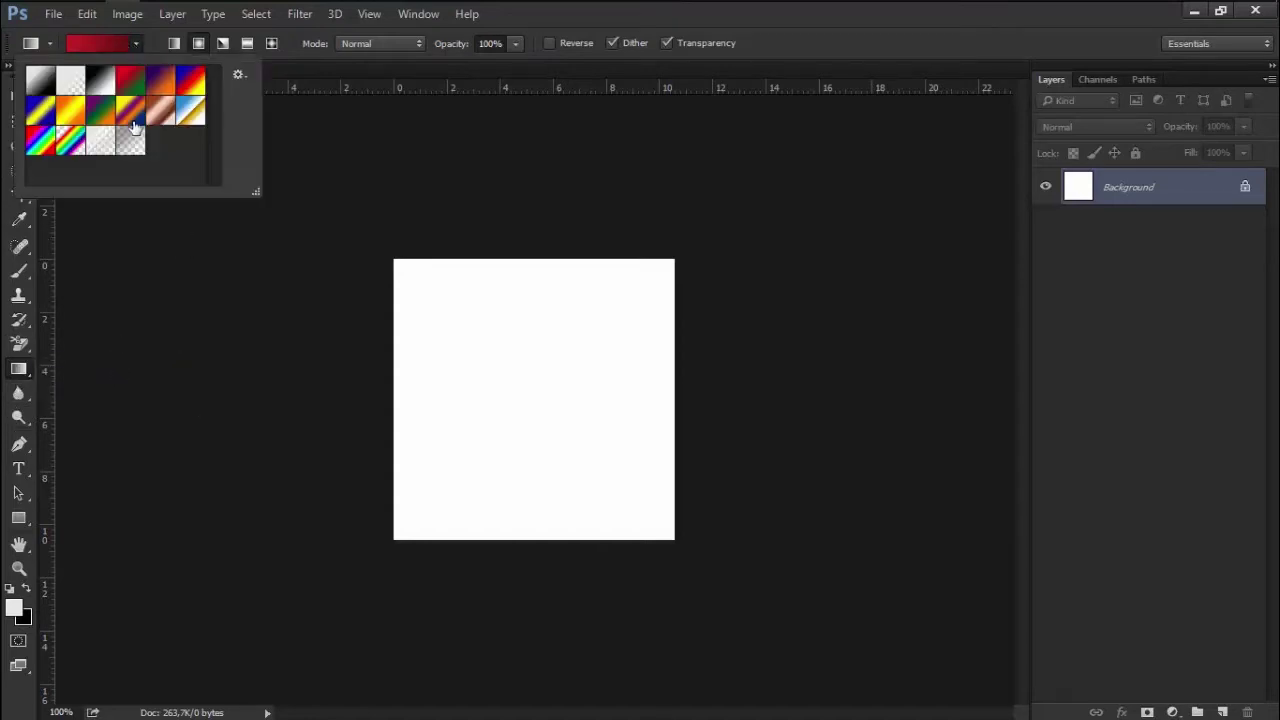
left_click(90, 45)
left_click(624, 376)
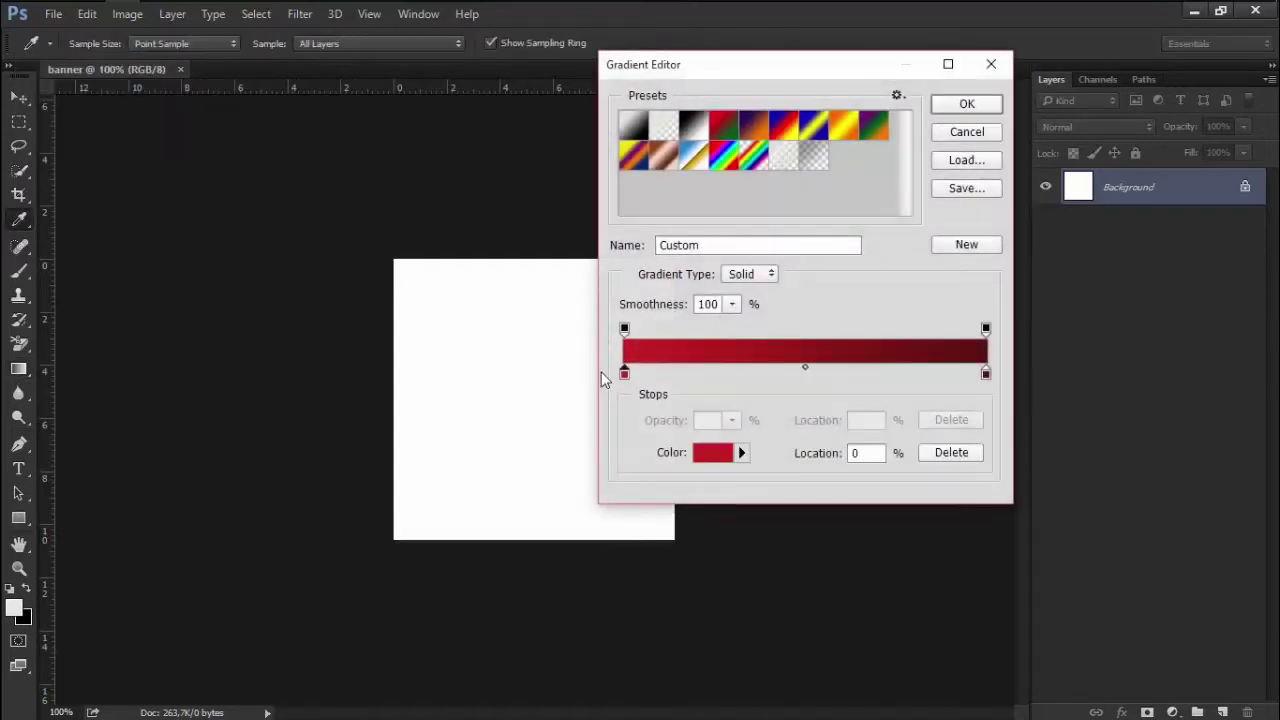
left_click(986, 373)
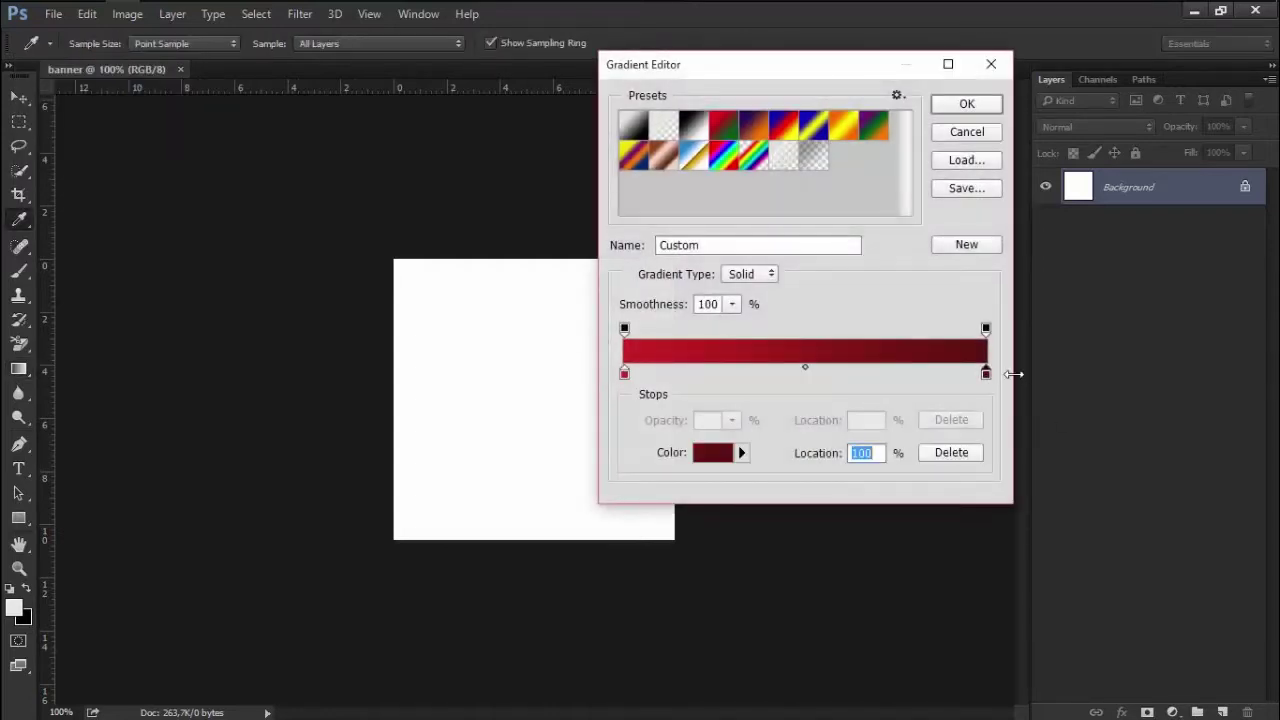
left_click(966, 107)
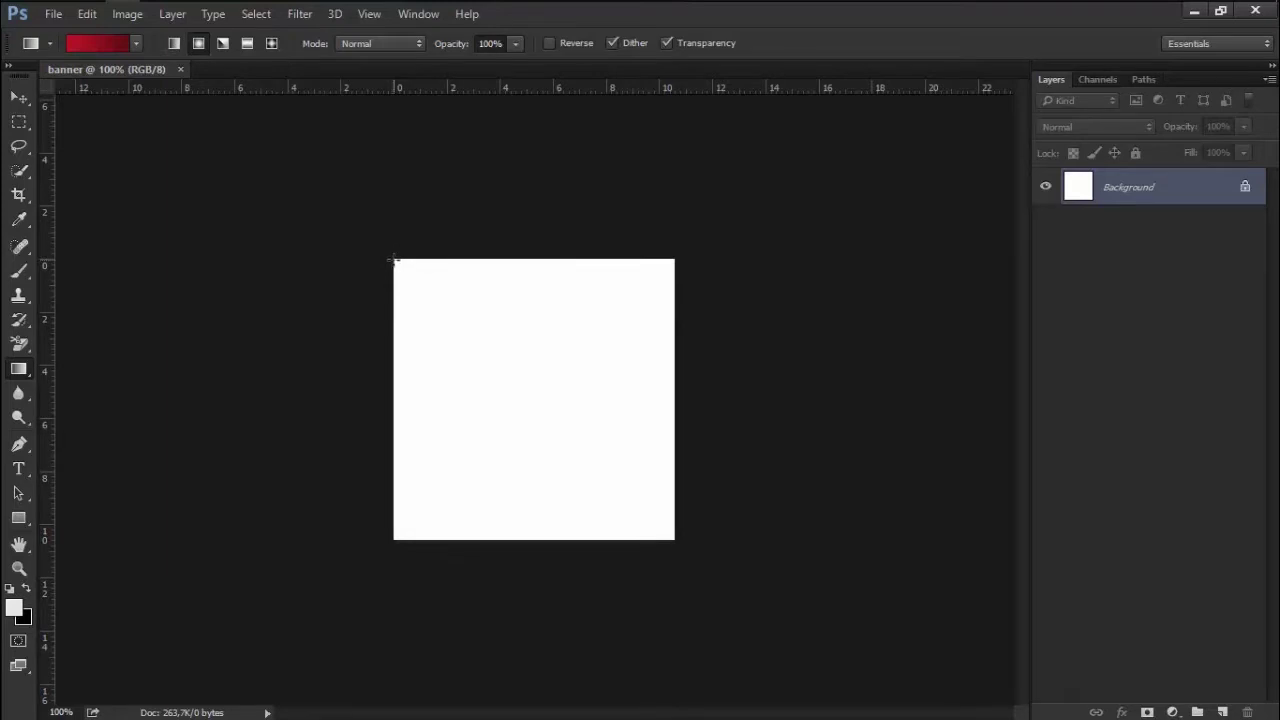
Fill the canvas with the gradient, dragged diagonally from the top-left corner
left_click_drag(395, 260, 661, 527)
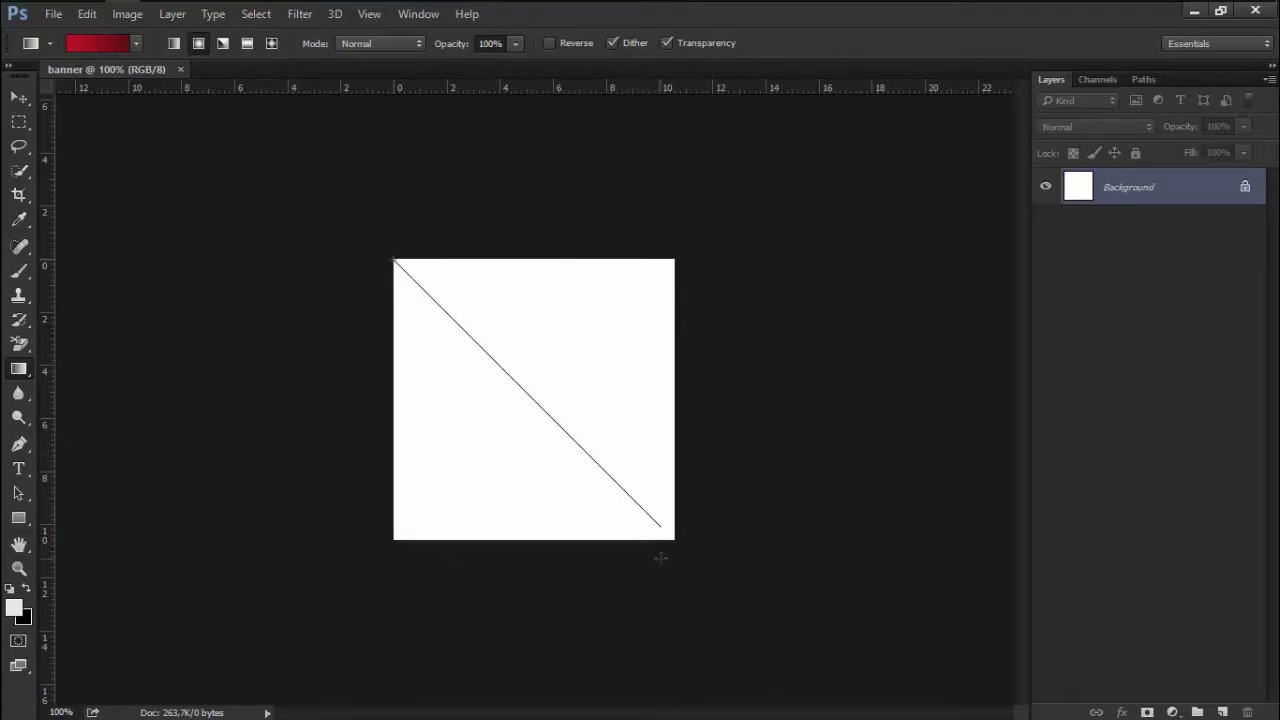
left_click_drag(643, 547, 529, 445)
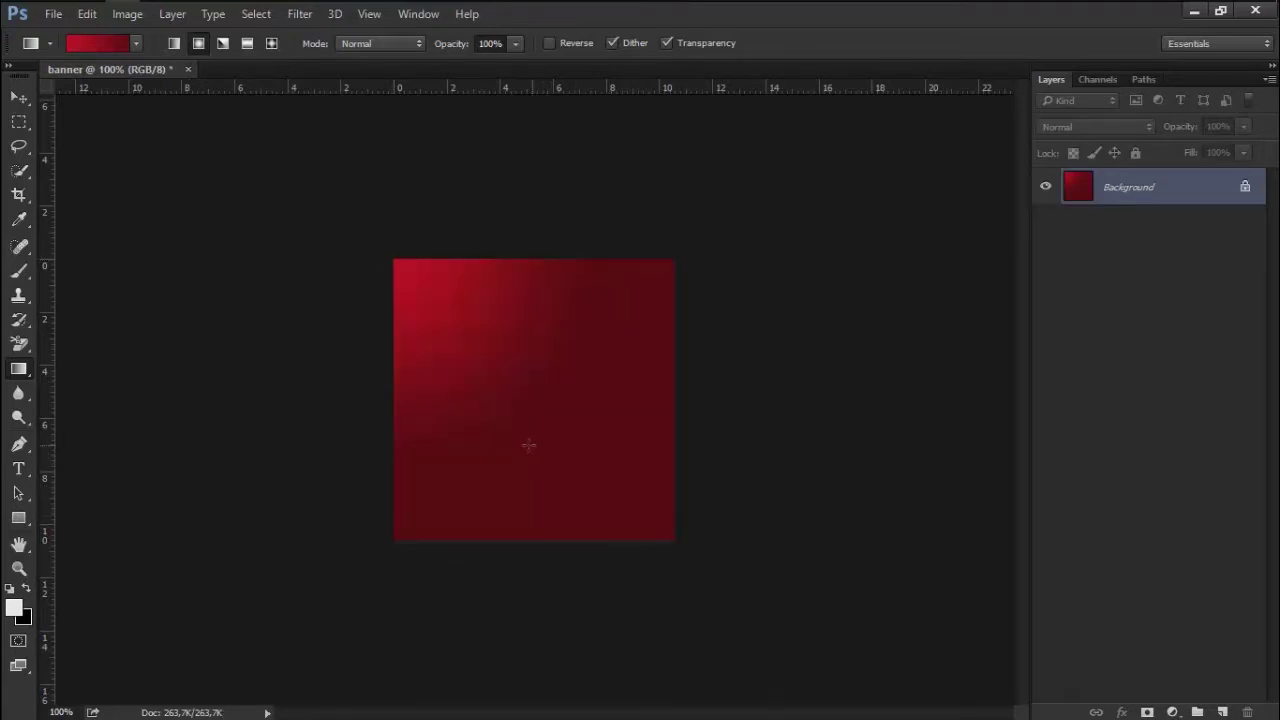
left_click_drag(391, 259, 624, 504)
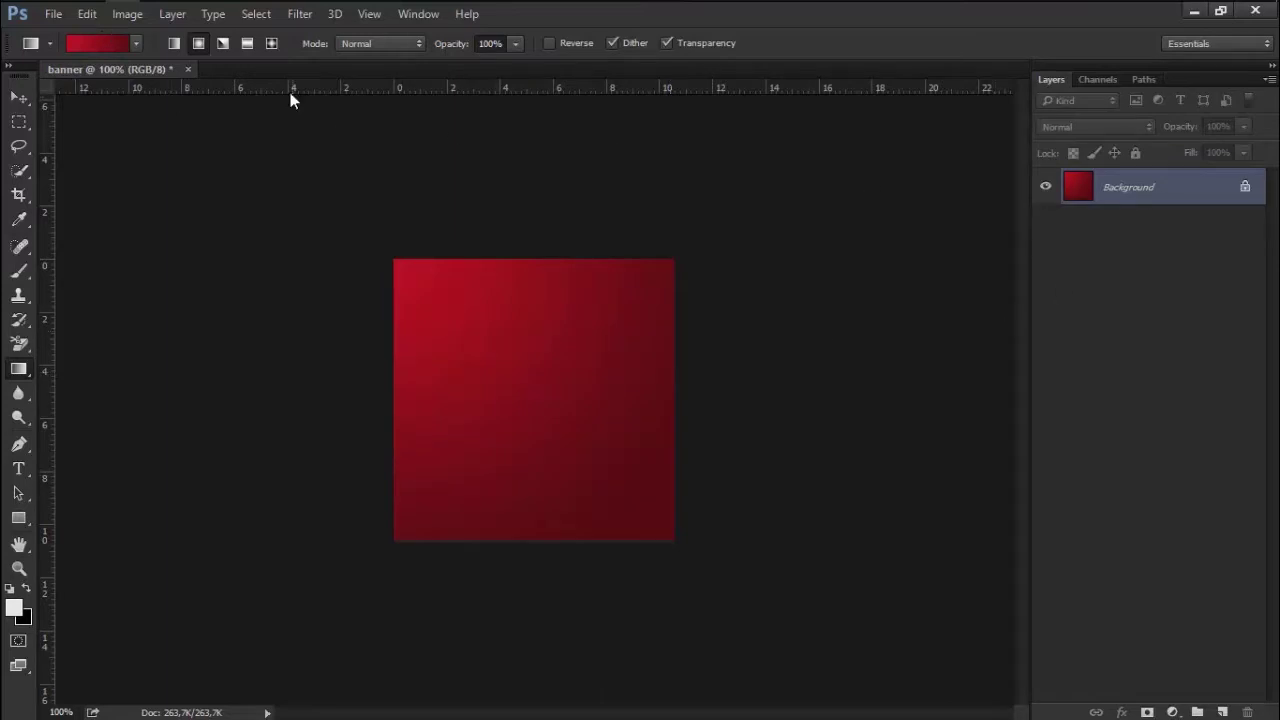
Create Untitled-1, a 2 × 2 pixel white document, alongside the banner
right_click(244, 68)
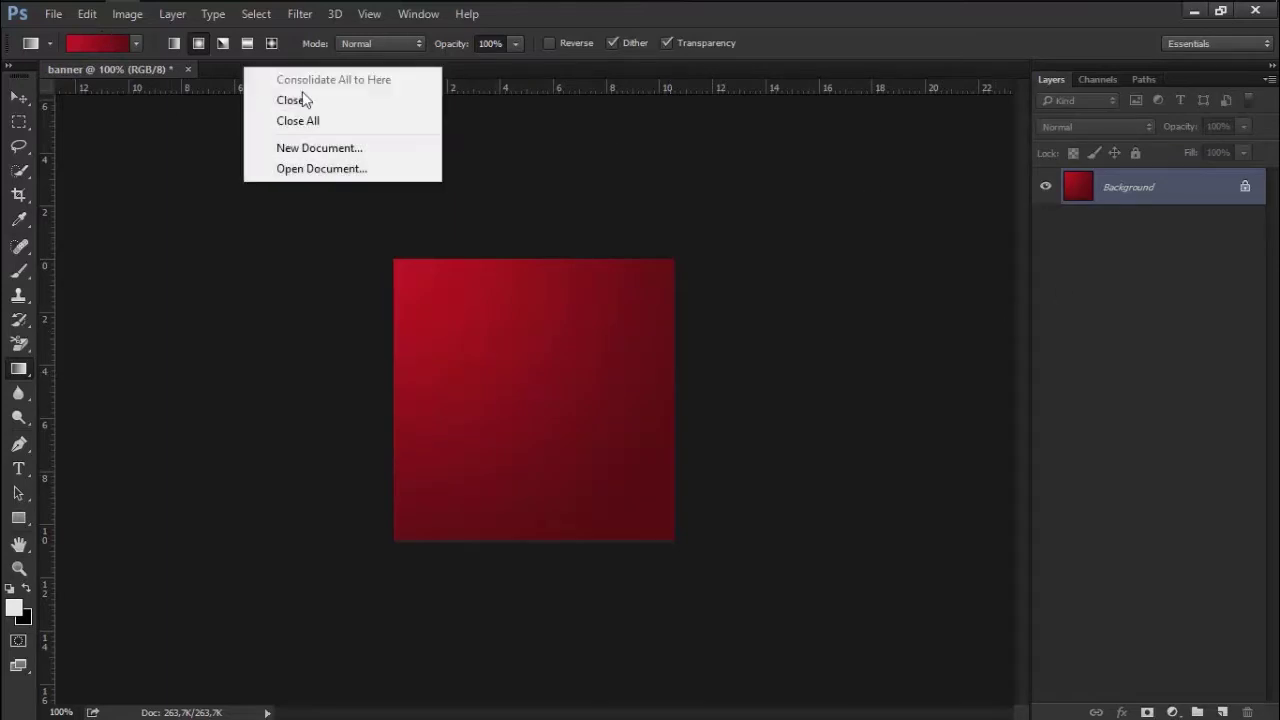
left_click(337, 149)
mouse_move(551, 200)
left_mouse_down()
mouse_move(877, 38)
mouse_move(868, 109)
left_mouse_up()
double_click(805, 226)
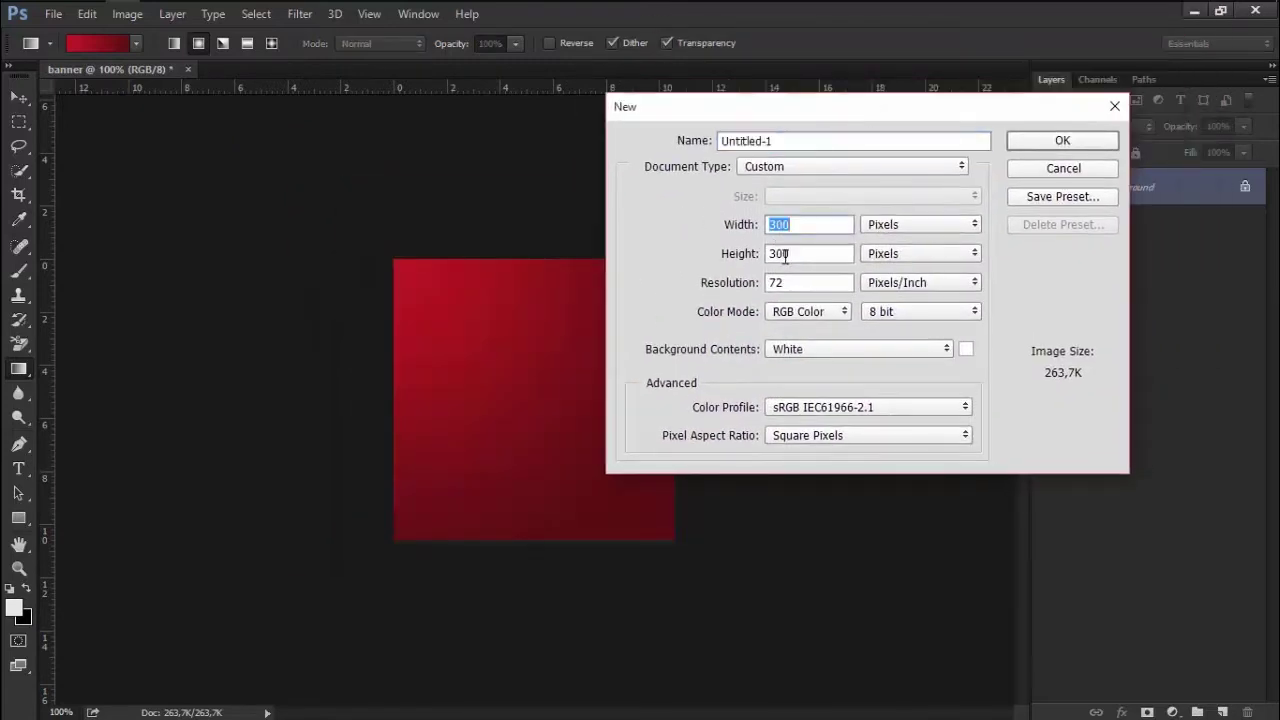
type("2")
double_click(822, 256)
type("2")
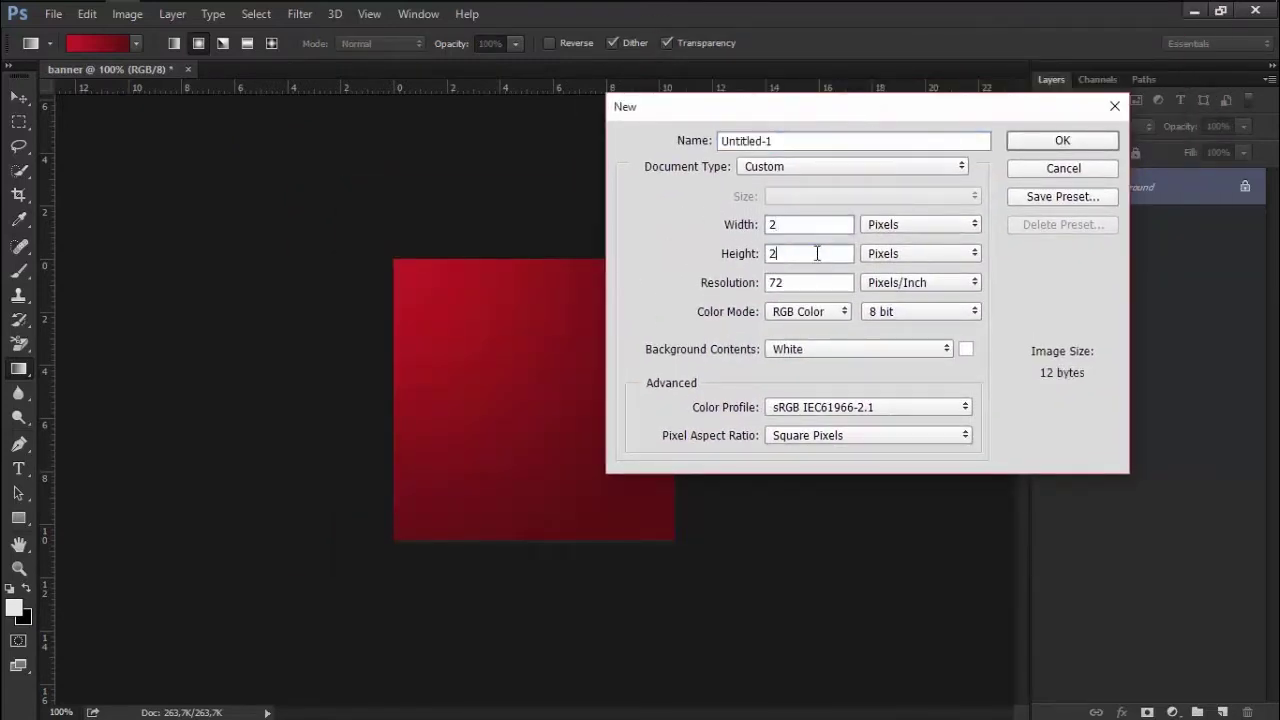
left_click(1047, 139)
scroll(528, 397, "up", 2)
scroll(549, 391, "up", 3)
scroll(549, 394, "up", 3)
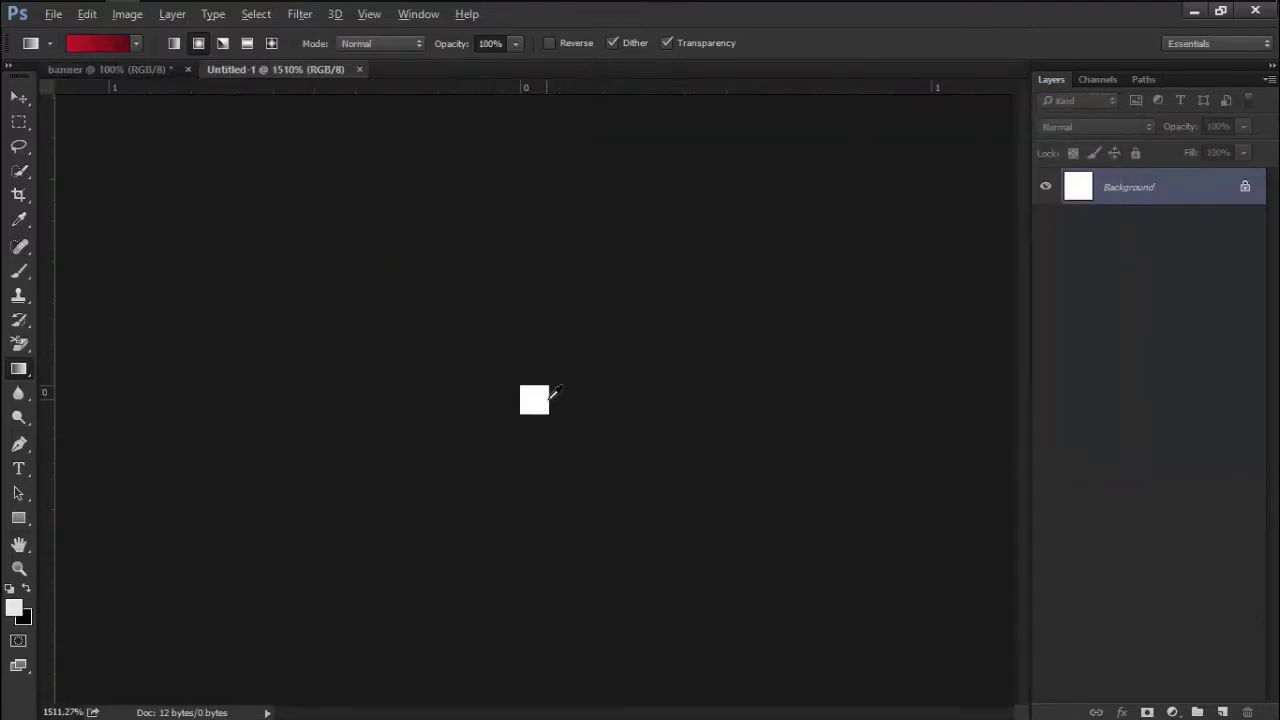
On a new layer, fill the tile's top-left pixel with black
scroll(558, 393, "up", 3)
left_click(18, 121)
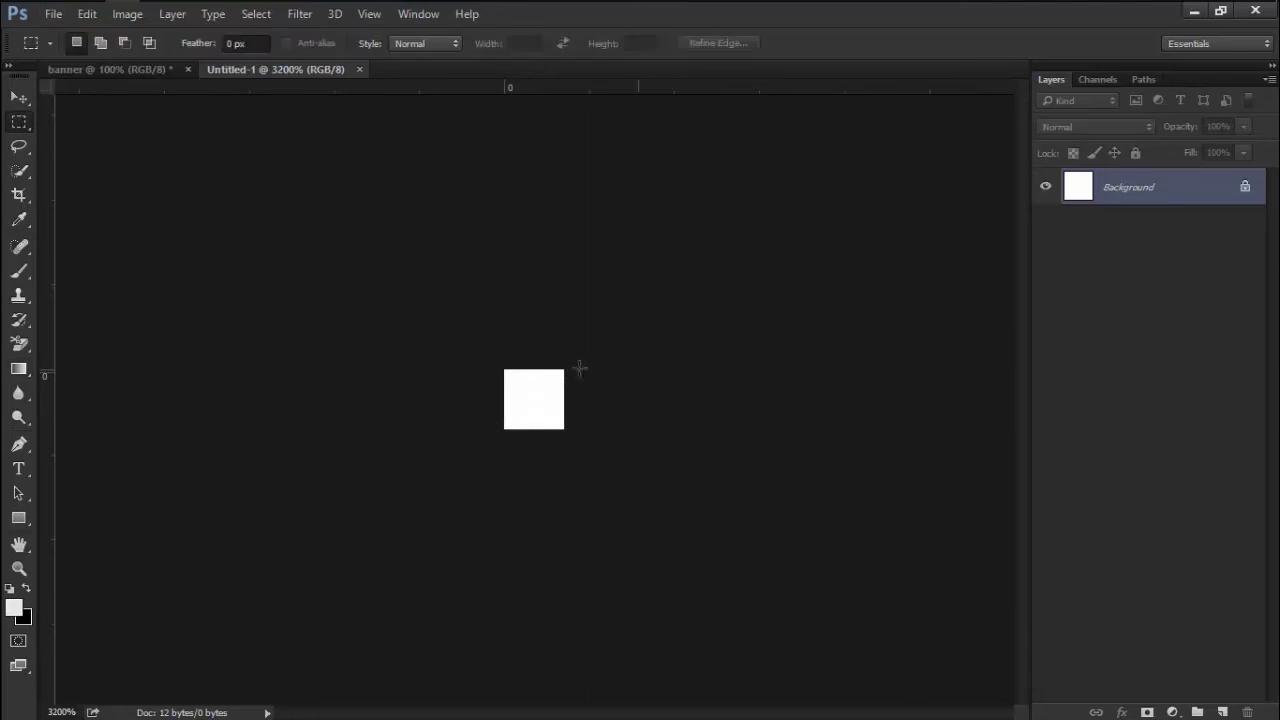
left_click_drag(502, 368, 534, 399)
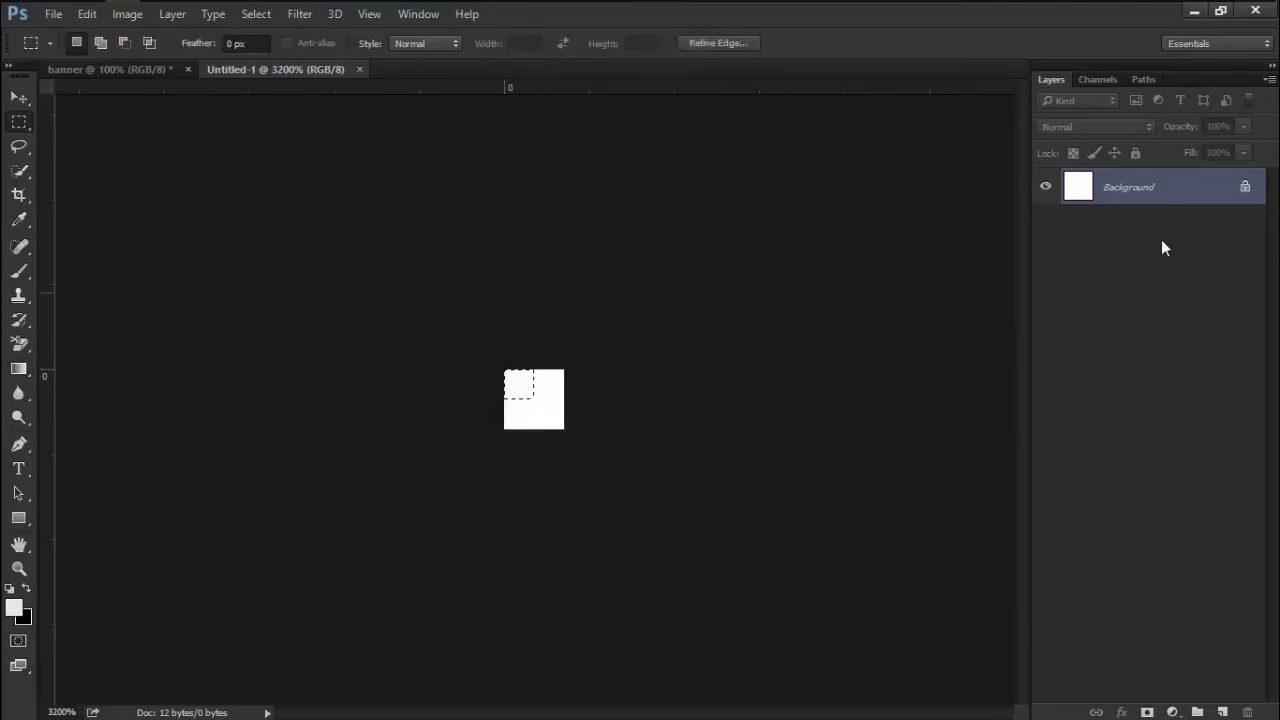
key("g")
left_click(1222, 710)
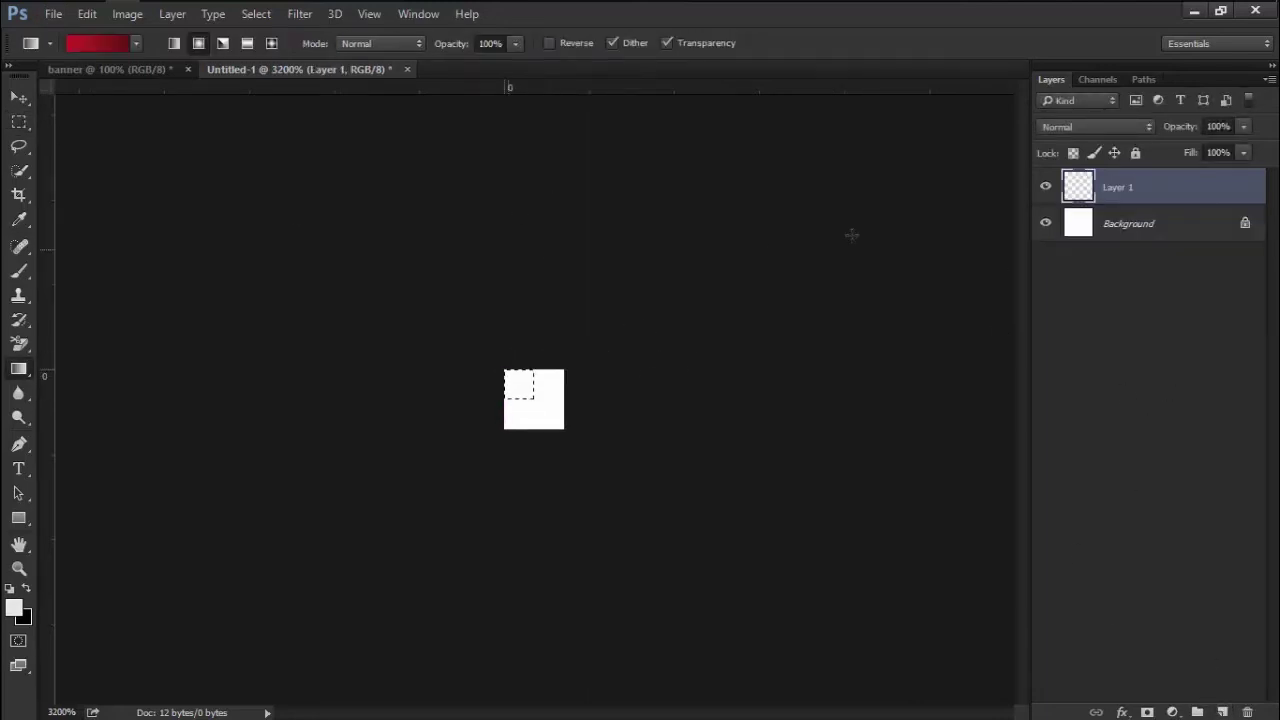
left_click(26, 589)
left_click(19, 122)
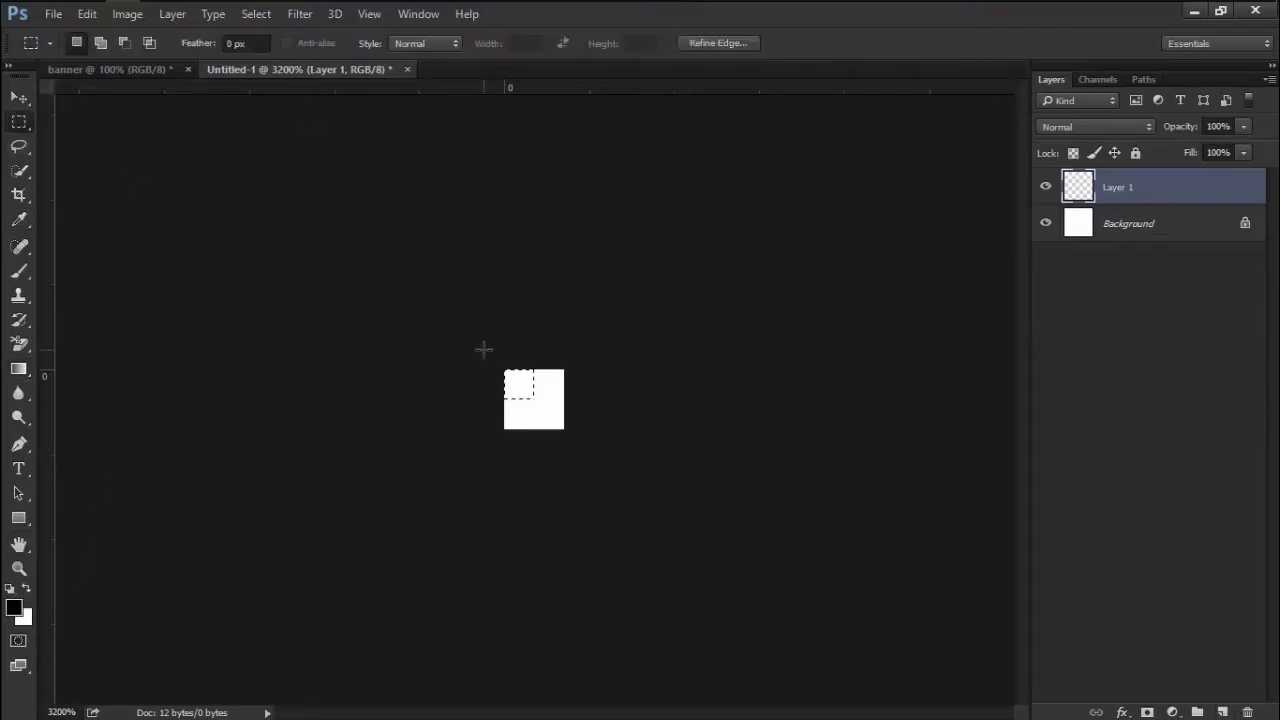
left_click_drag(504, 370, 534, 399)
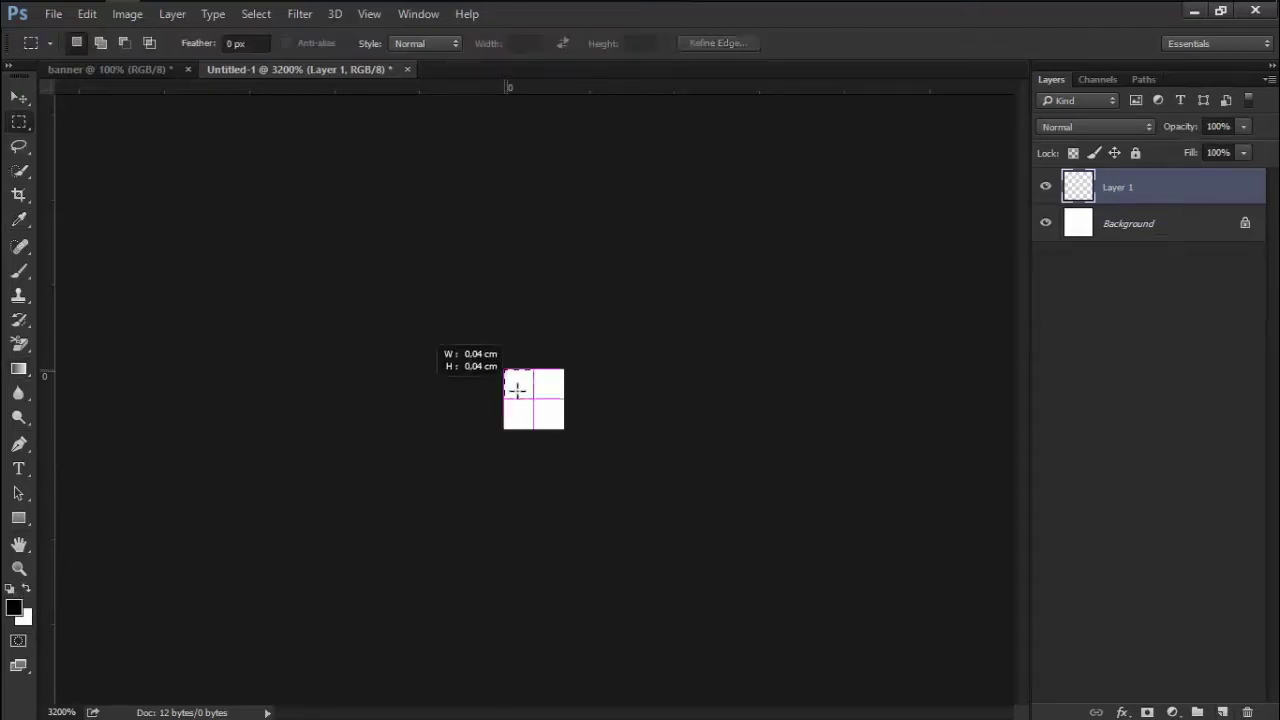
key("g")
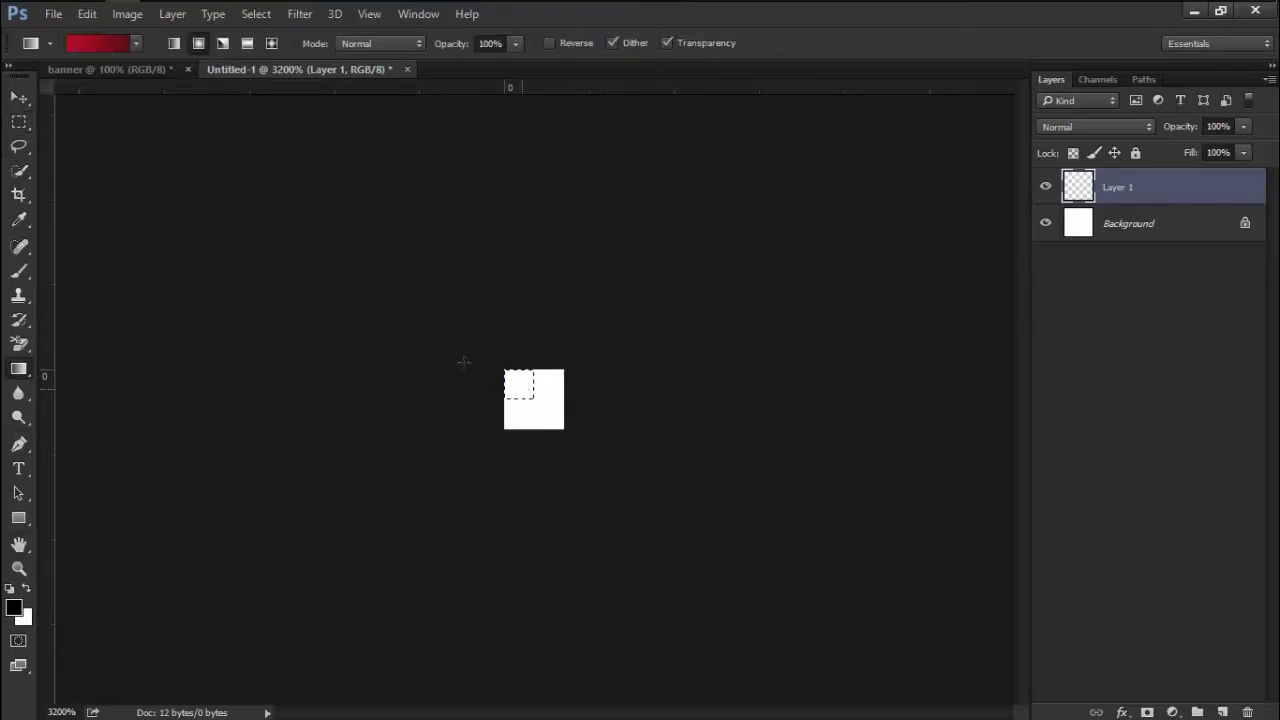
right_click(18, 369)
left_click(83, 381)
left_click(524, 386)
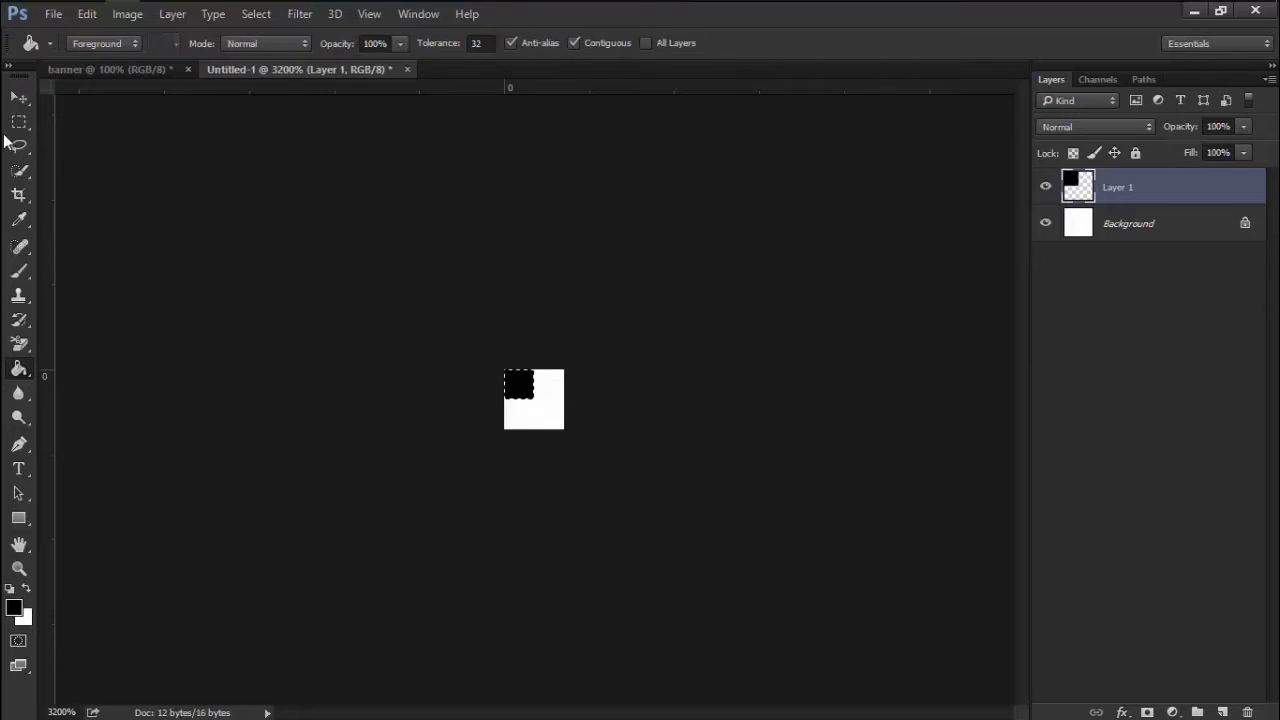
Duplicate the black pixel layer and shift the copy diagonally one pixel
left_click(18, 121)
left_click(414, 274)
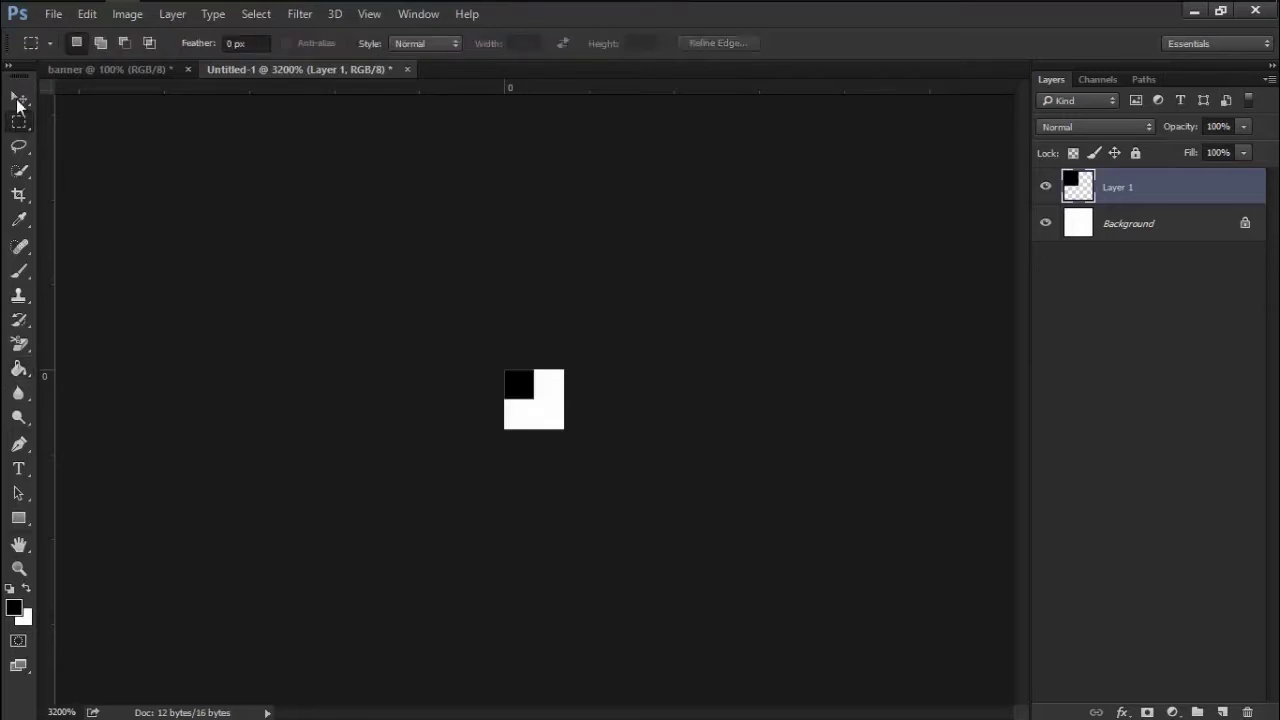
left_click(17, 100)
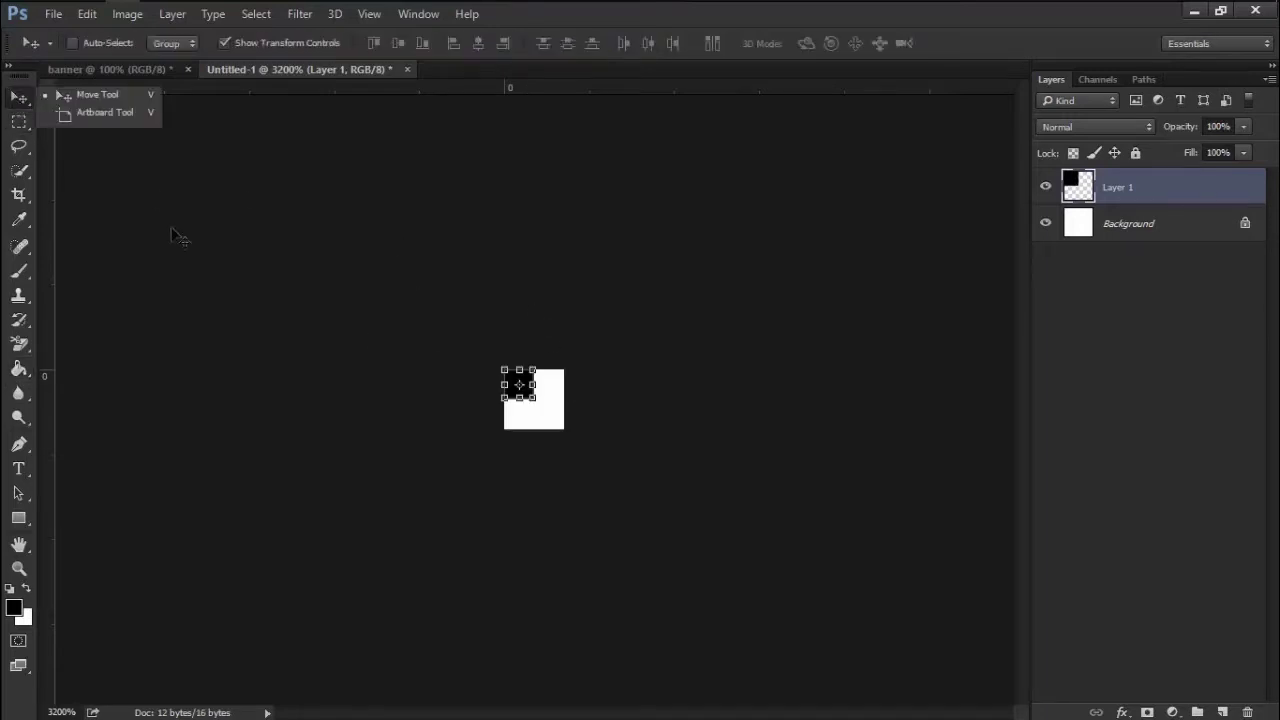
left_click(98, 100)
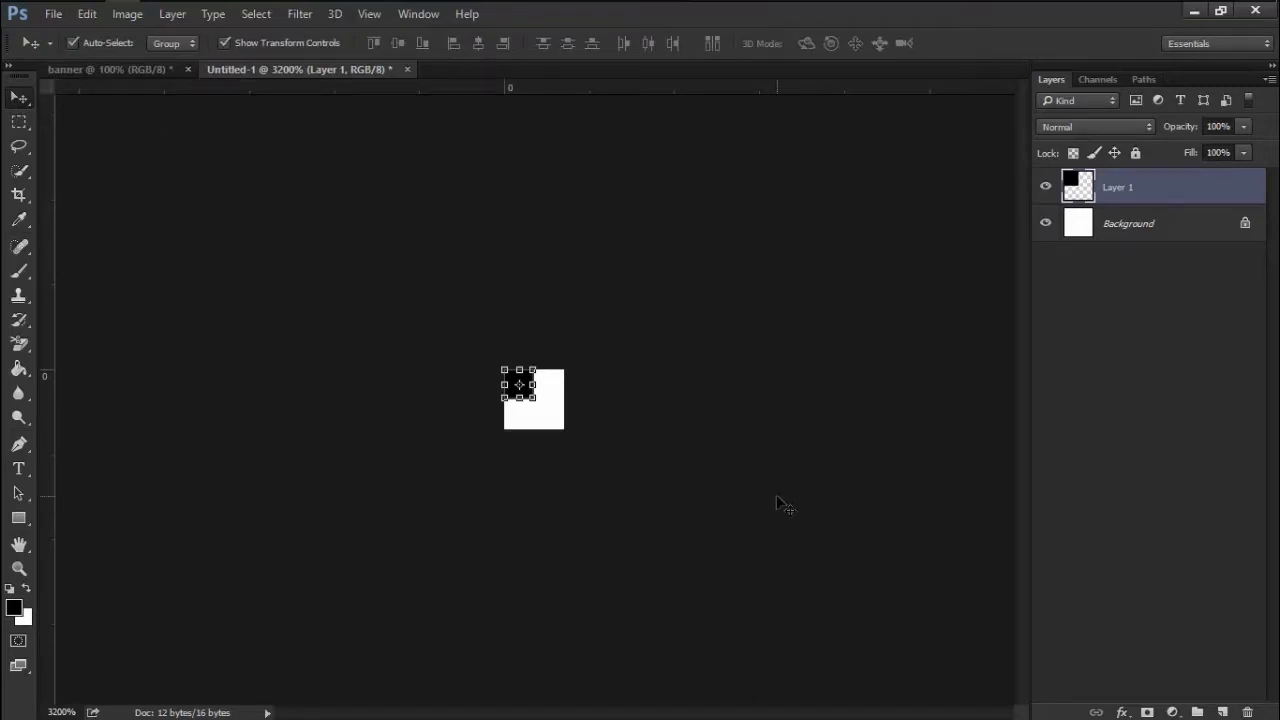
key("ctrl+j")
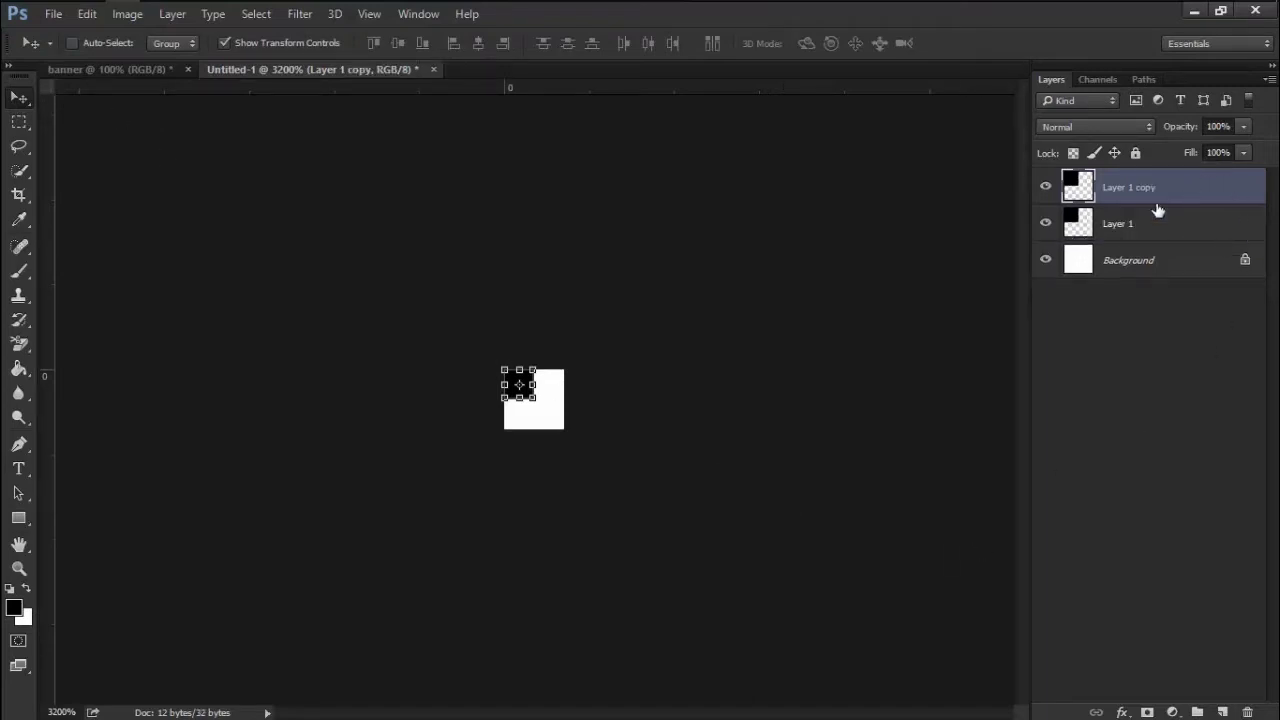
key("alt")
left_click_drag(523, 384, 571, 418)
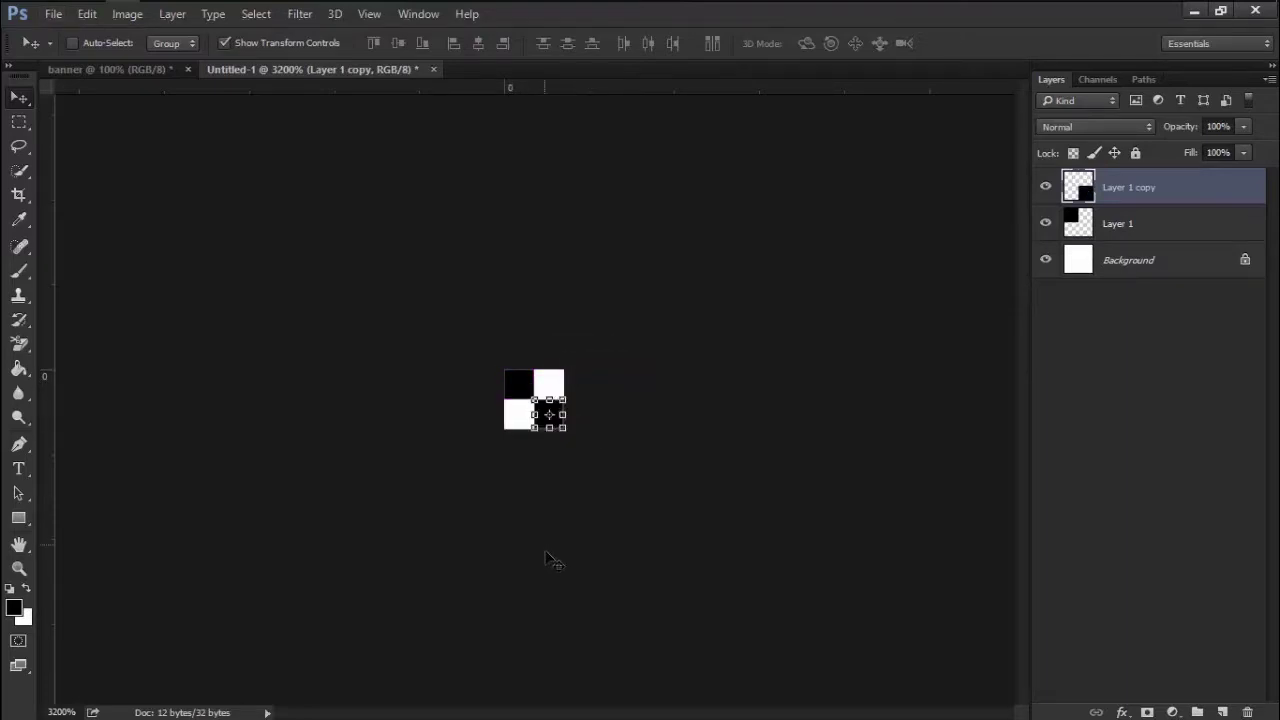
Zoom in to inspect the black-and-white checkerboard tile
key("z")
key("ctrl+1")
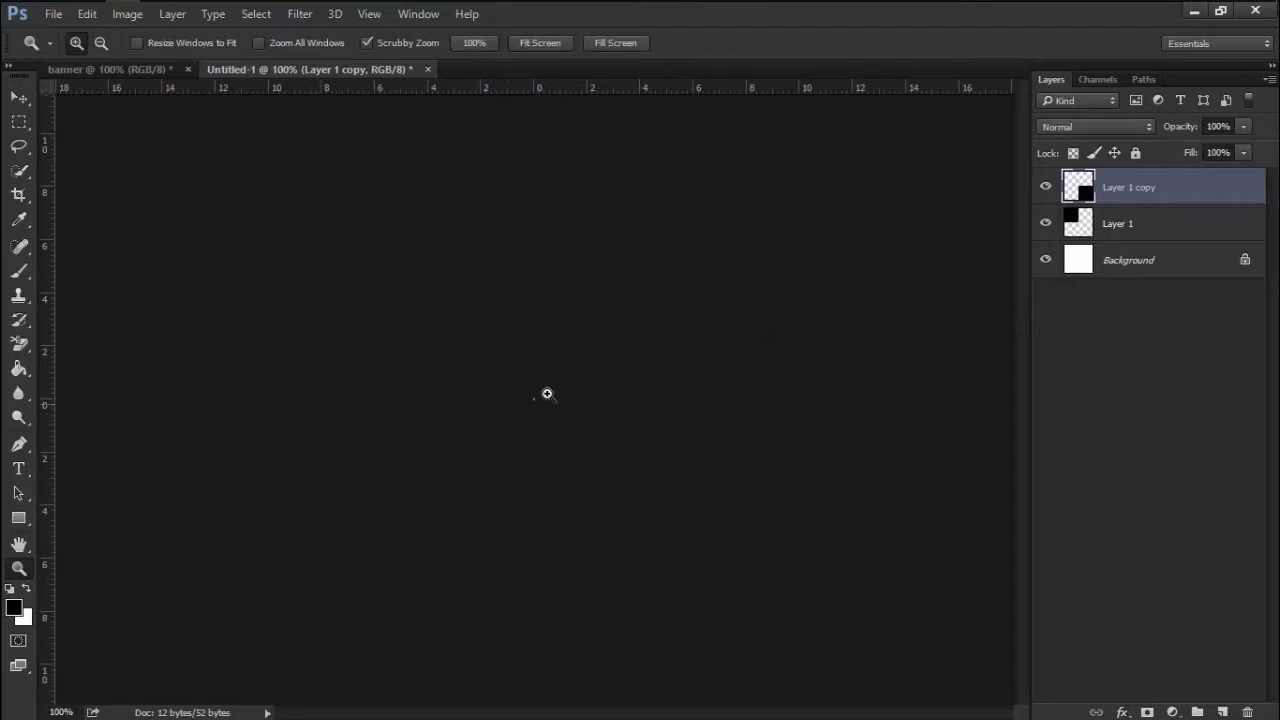
left_click_drag(537, 403, 530, 404)
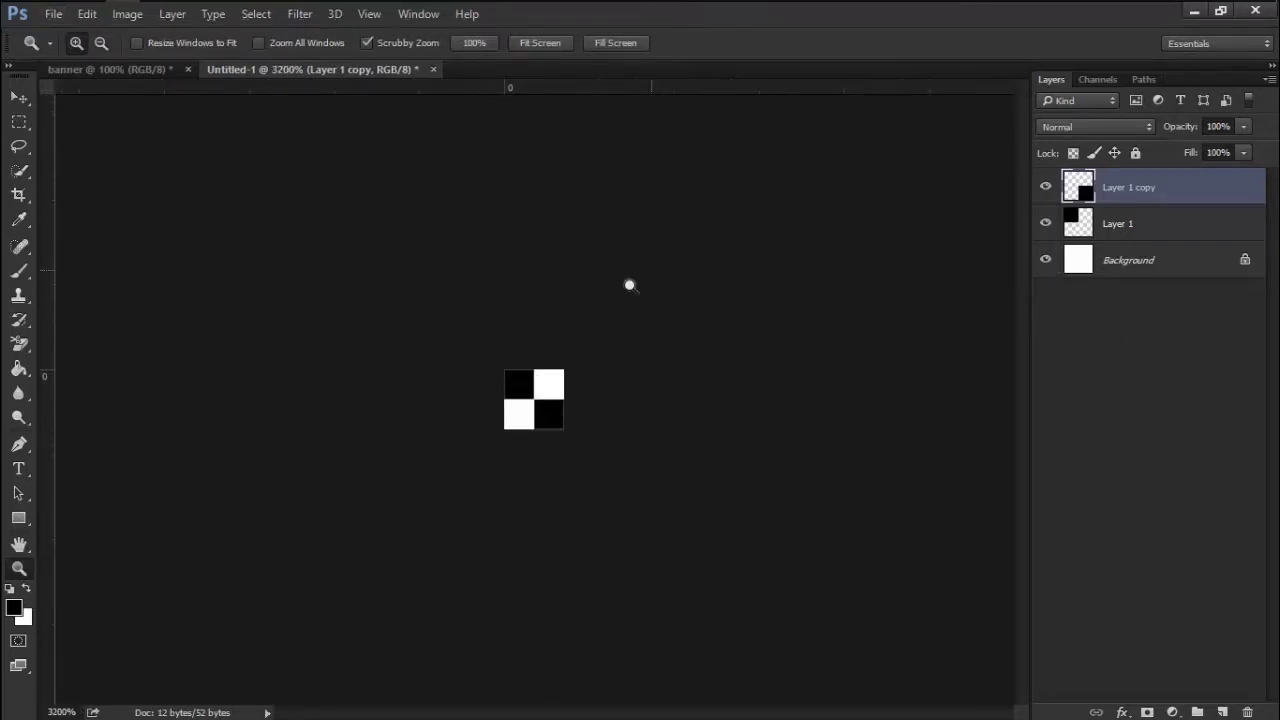
left_click(95, 18)
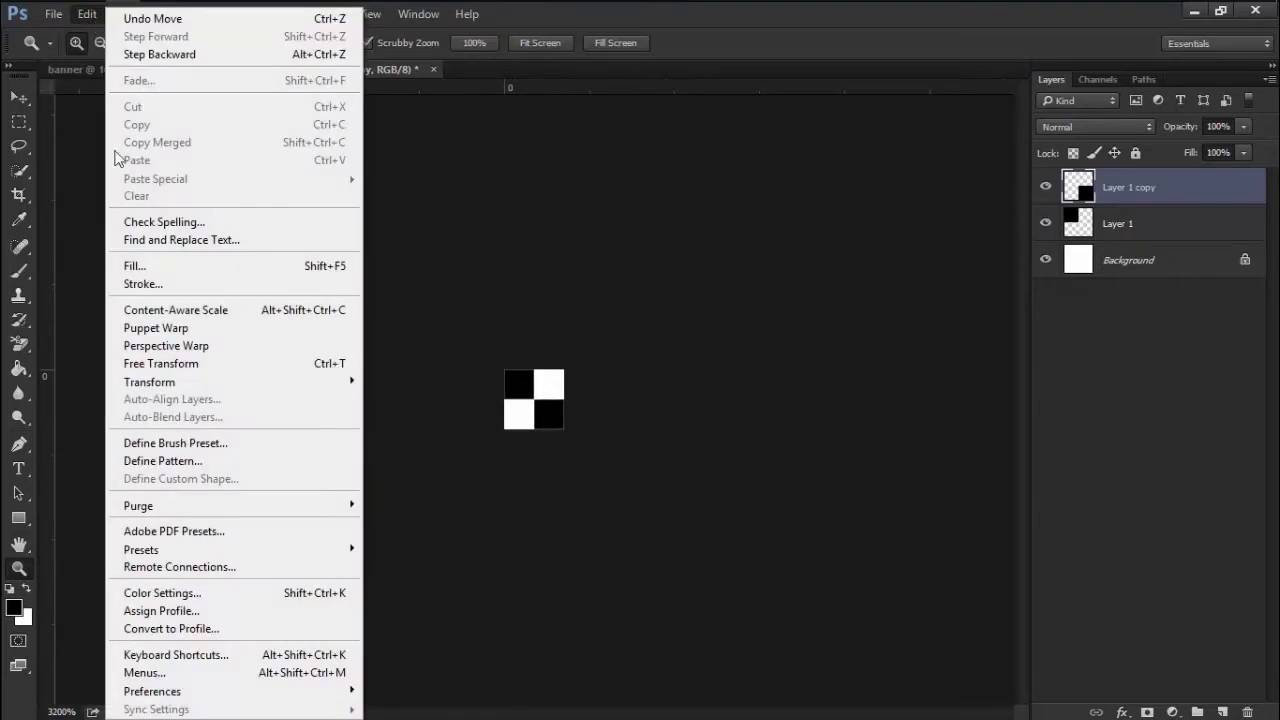
Define the checkerboard tile as pattern 'BANNER DESEN' and return to the banner
left_click(180, 469)
left_click_drag(648, 194, 613, 146)
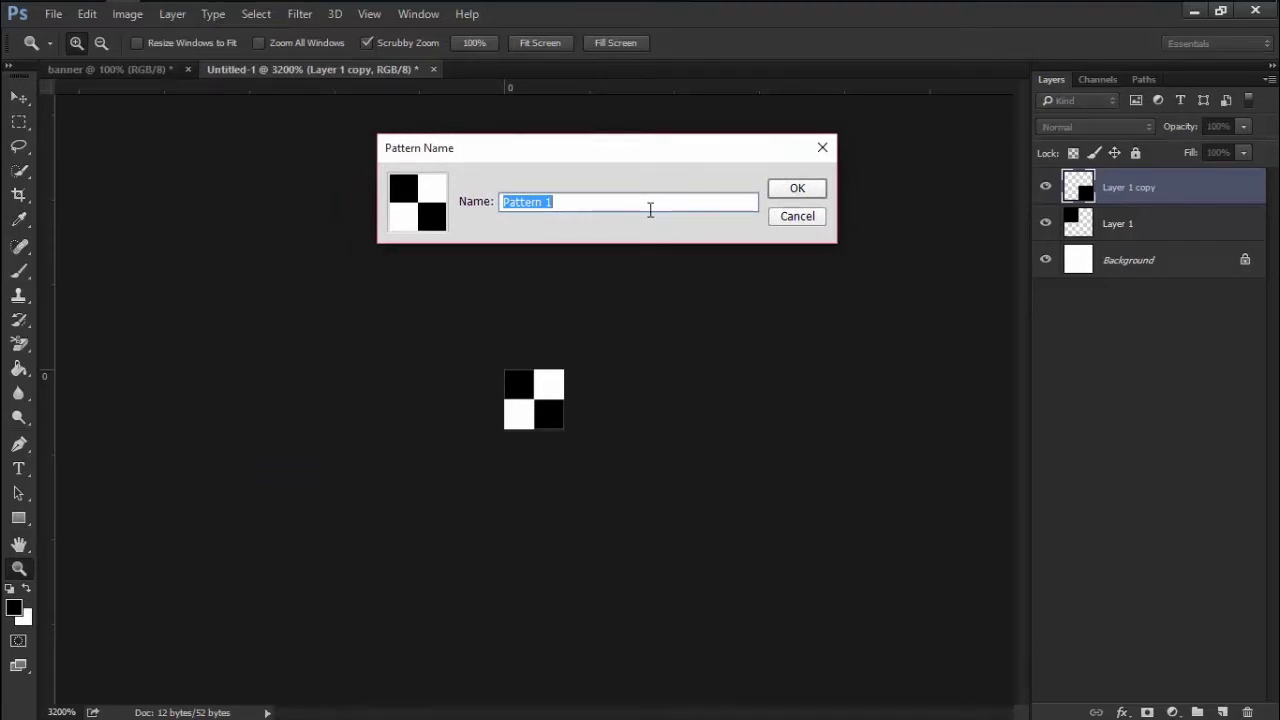
type("BA")
key("BackSpace")
type("NNER DESEN")
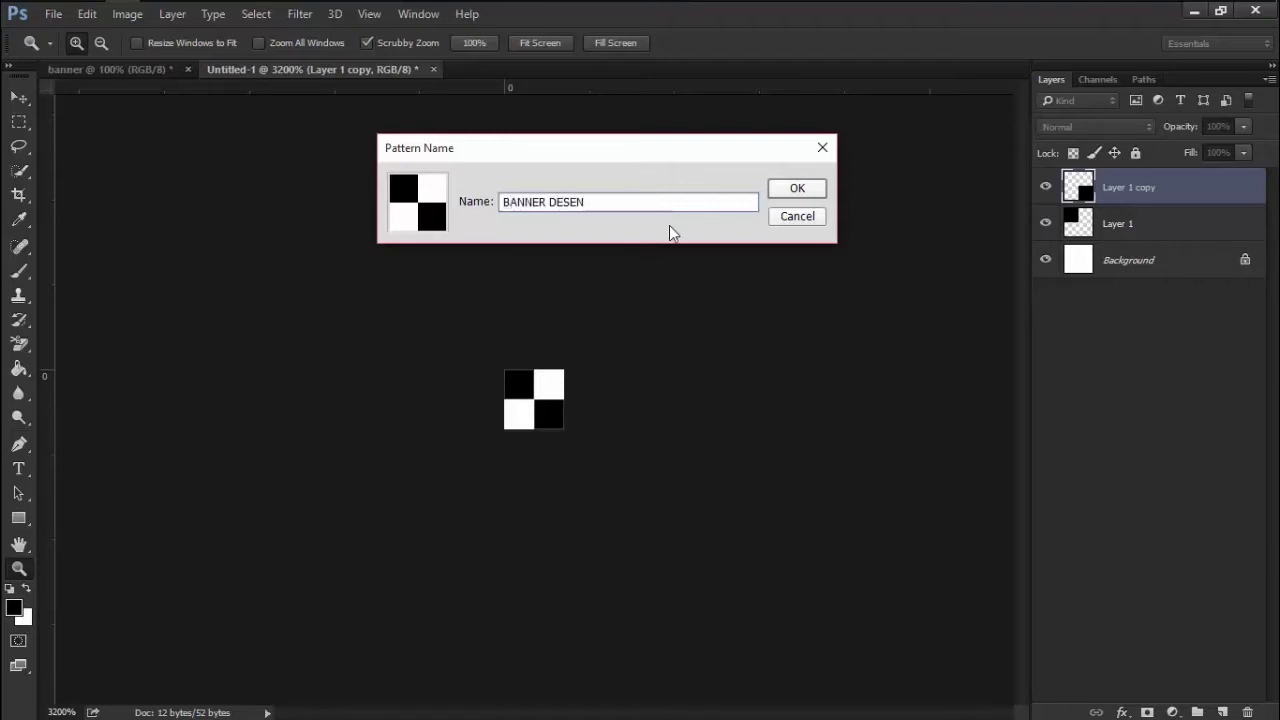
left_click(797, 188)
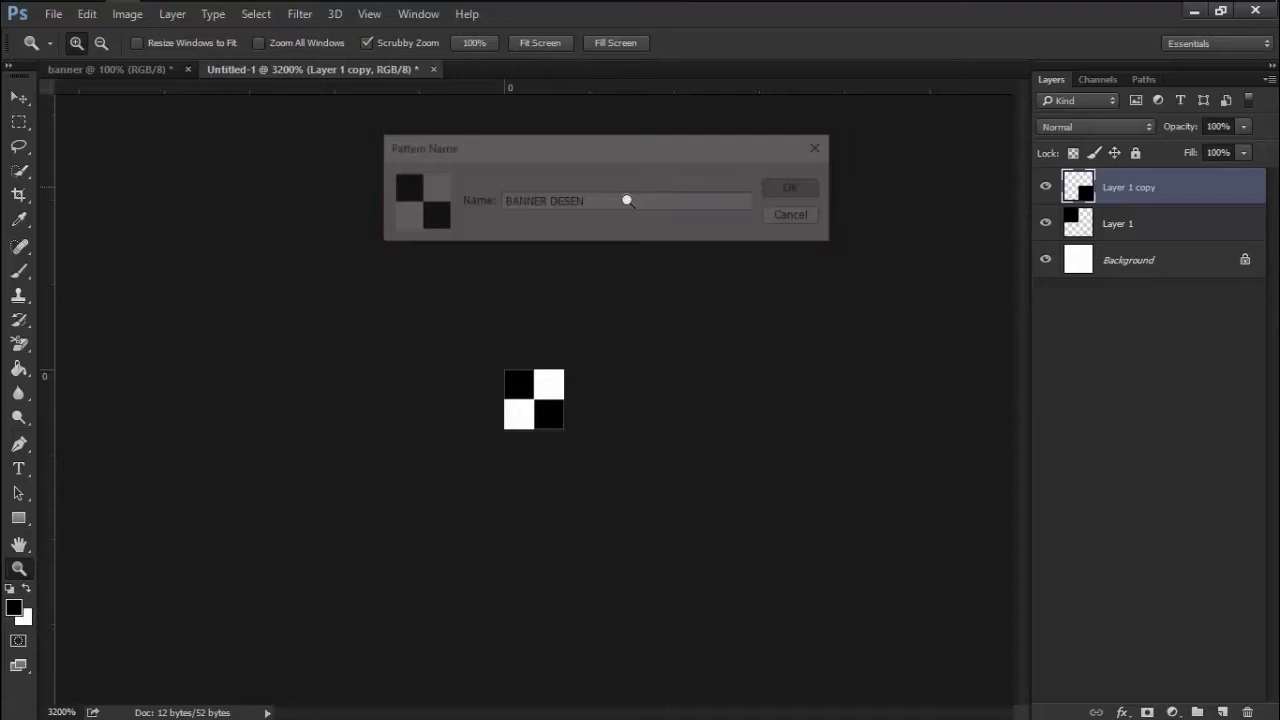
left_click(105, 70)
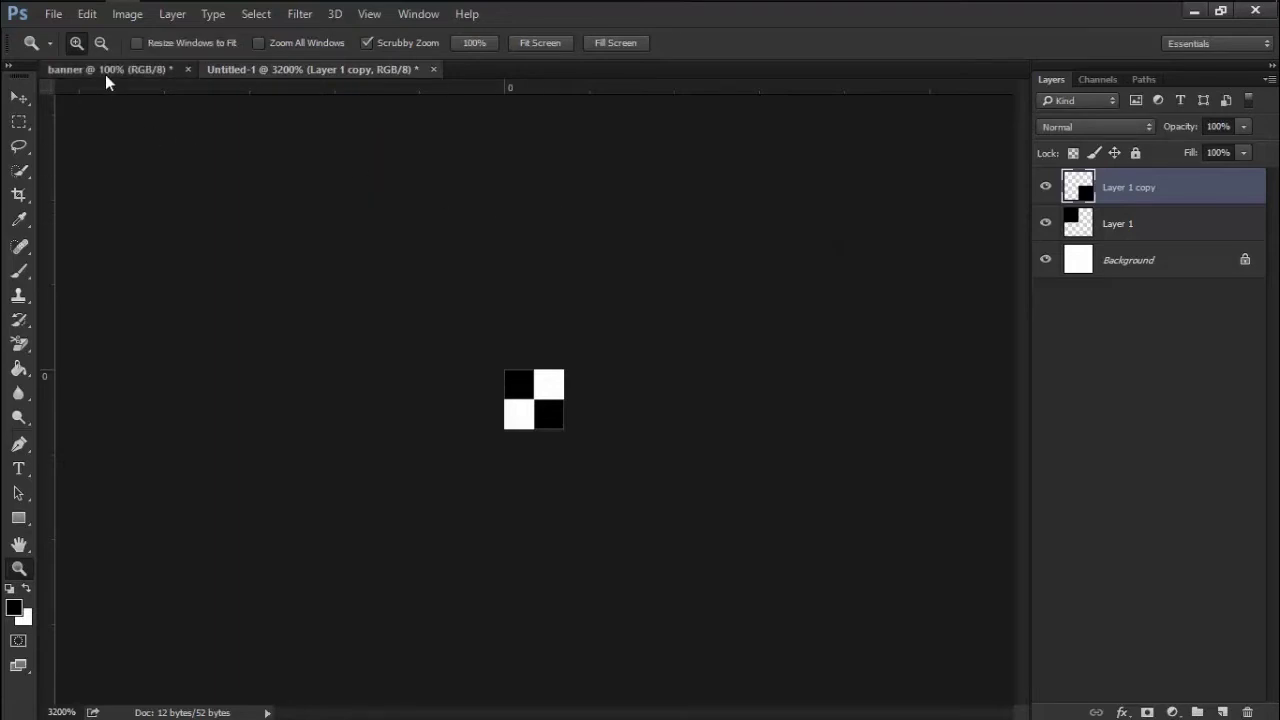
Close Untitled-1 without saving and add a new layer to the banner
left_click(431, 71)
left_click(648, 294)
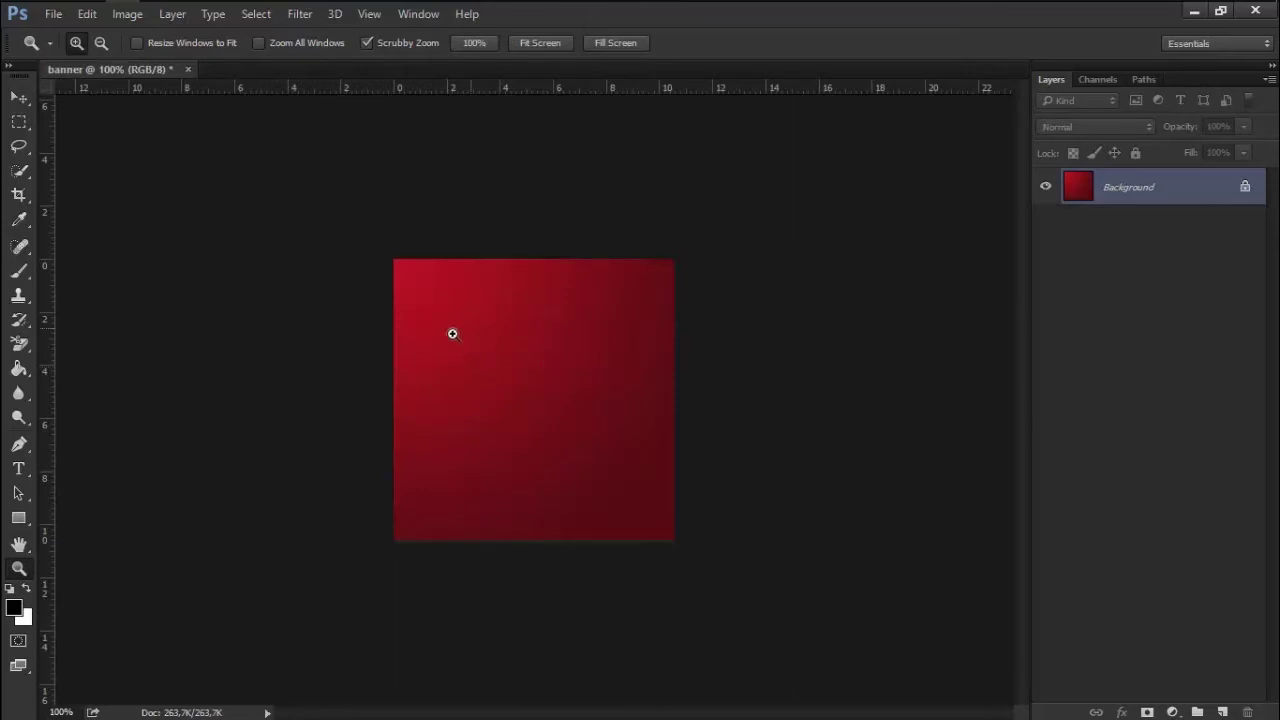
left_click(1221, 711)
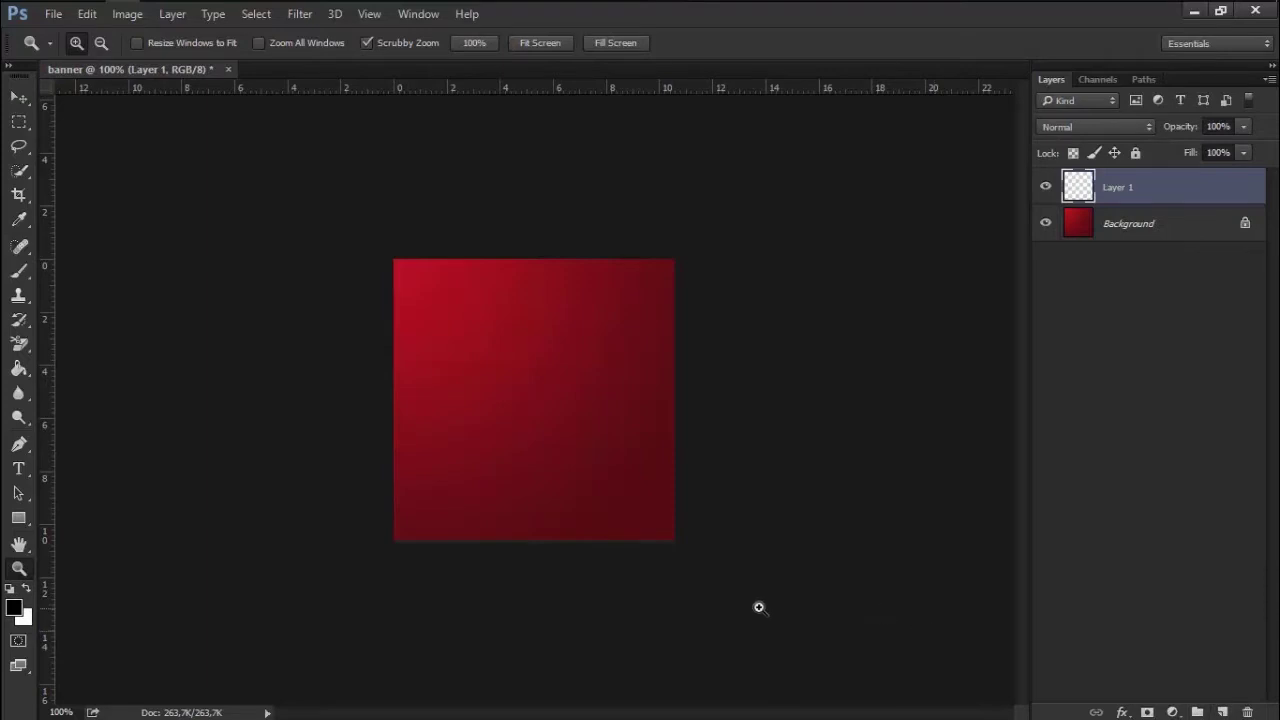
Select the Pattern Stamp tool with the checkerboard pattern
left_click(18, 295)
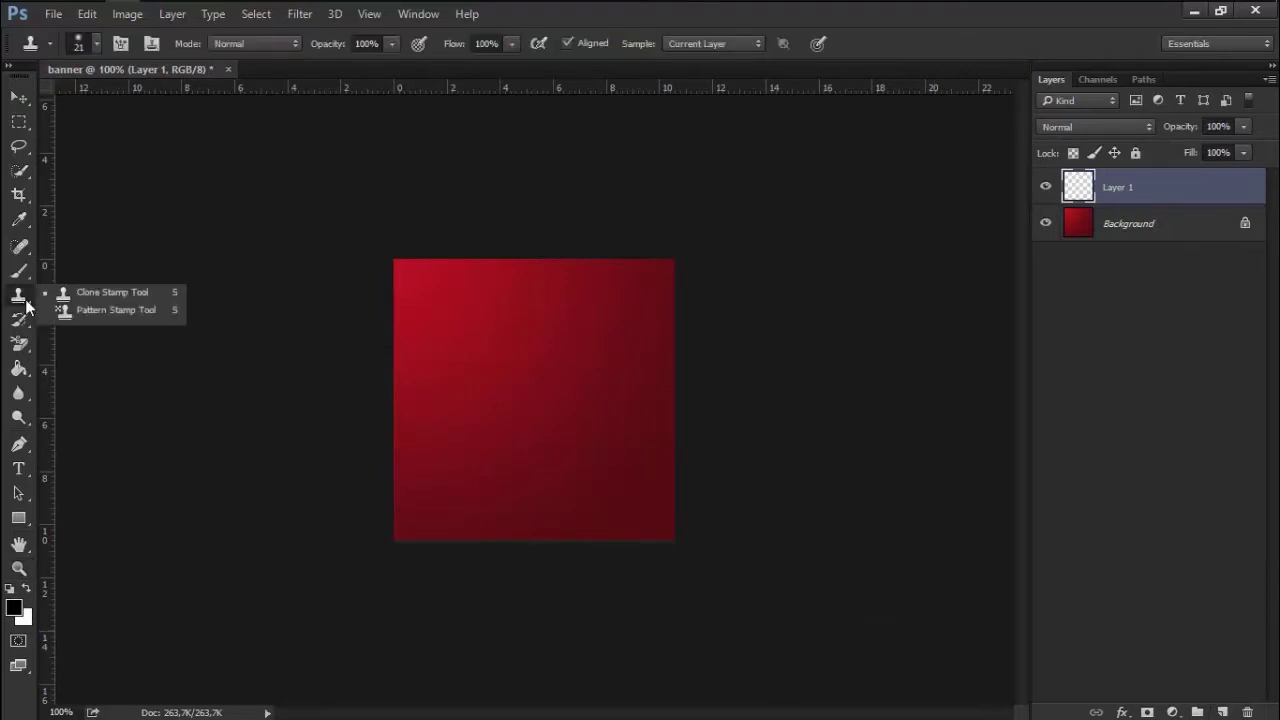
left_click(140, 312)
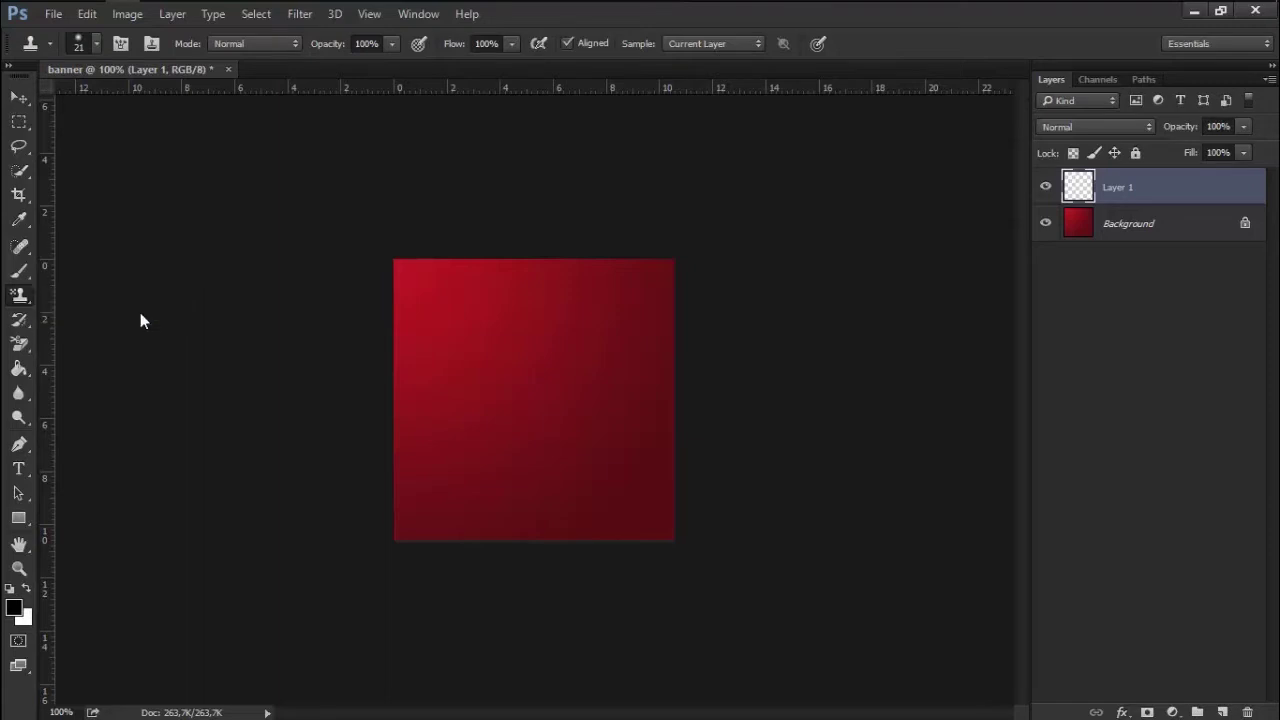
left_click(572, 44)
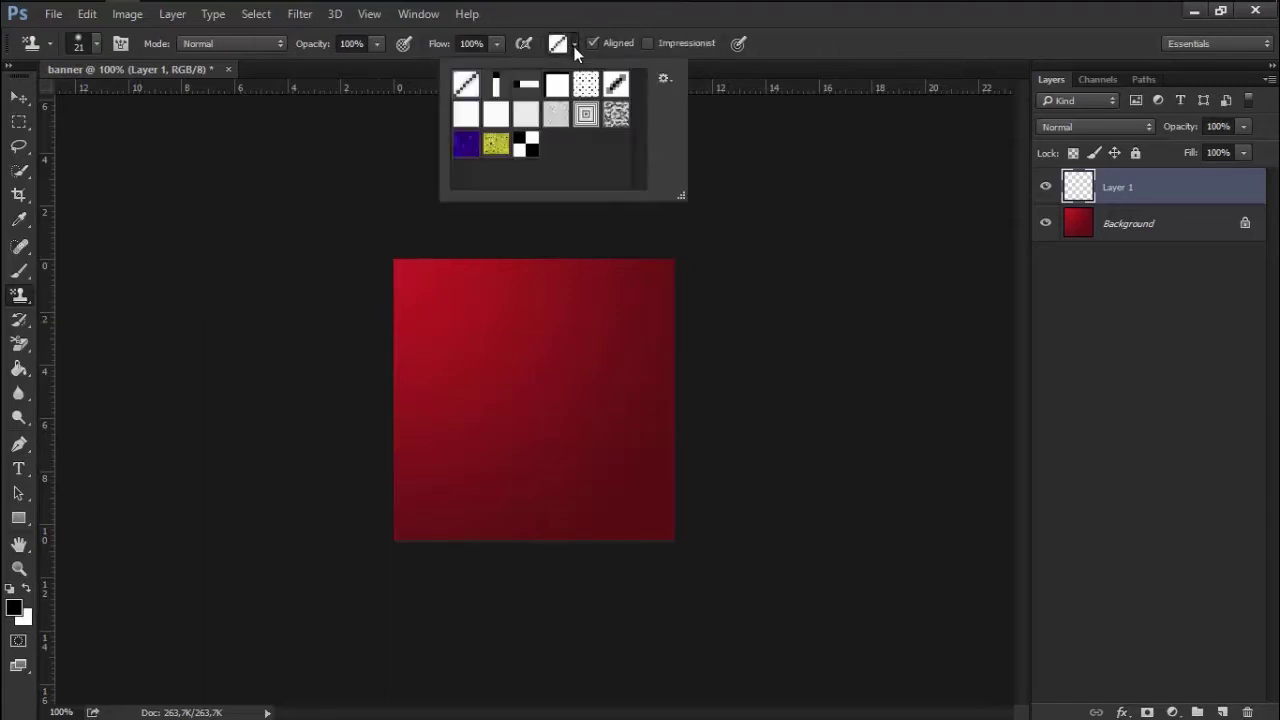
left_click(527, 148)
left_click(827, 58)
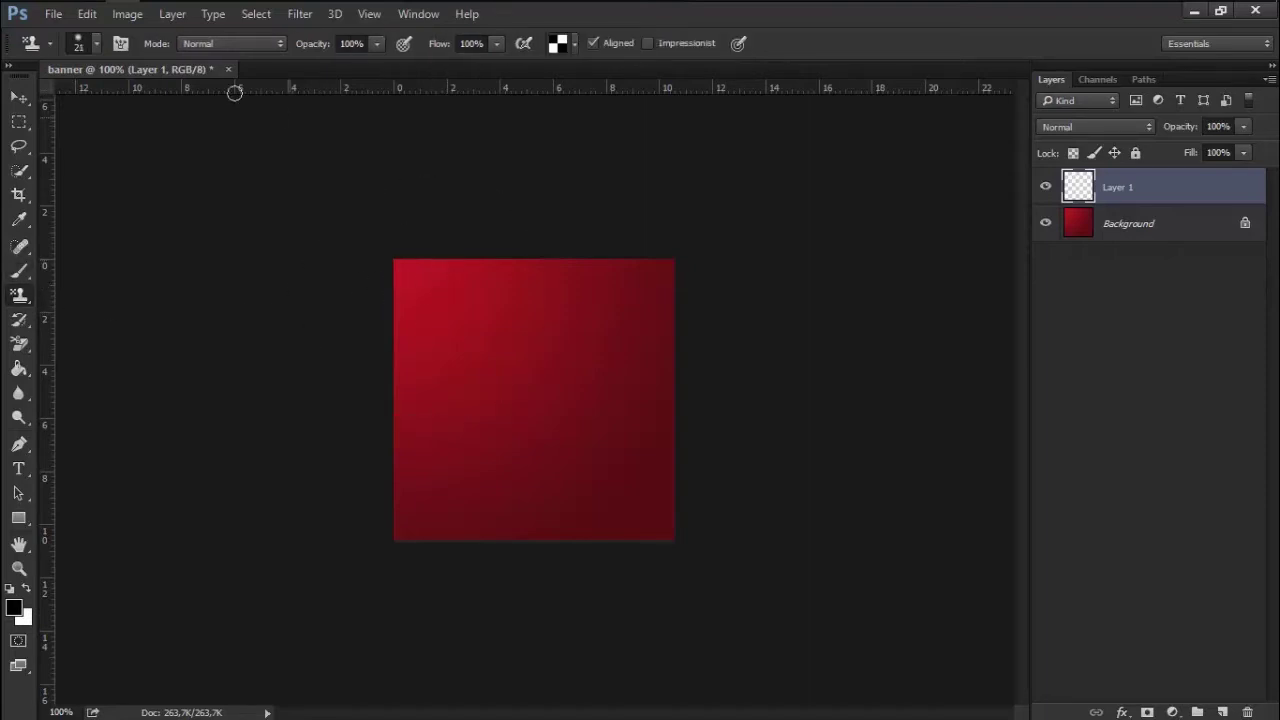
Paint the checkerboard over the whole square with a 498 px, 0% hardness brush
left_click(97, 43)
left_click_drag(166, 101, 209, 102)
left_click(215, 128)
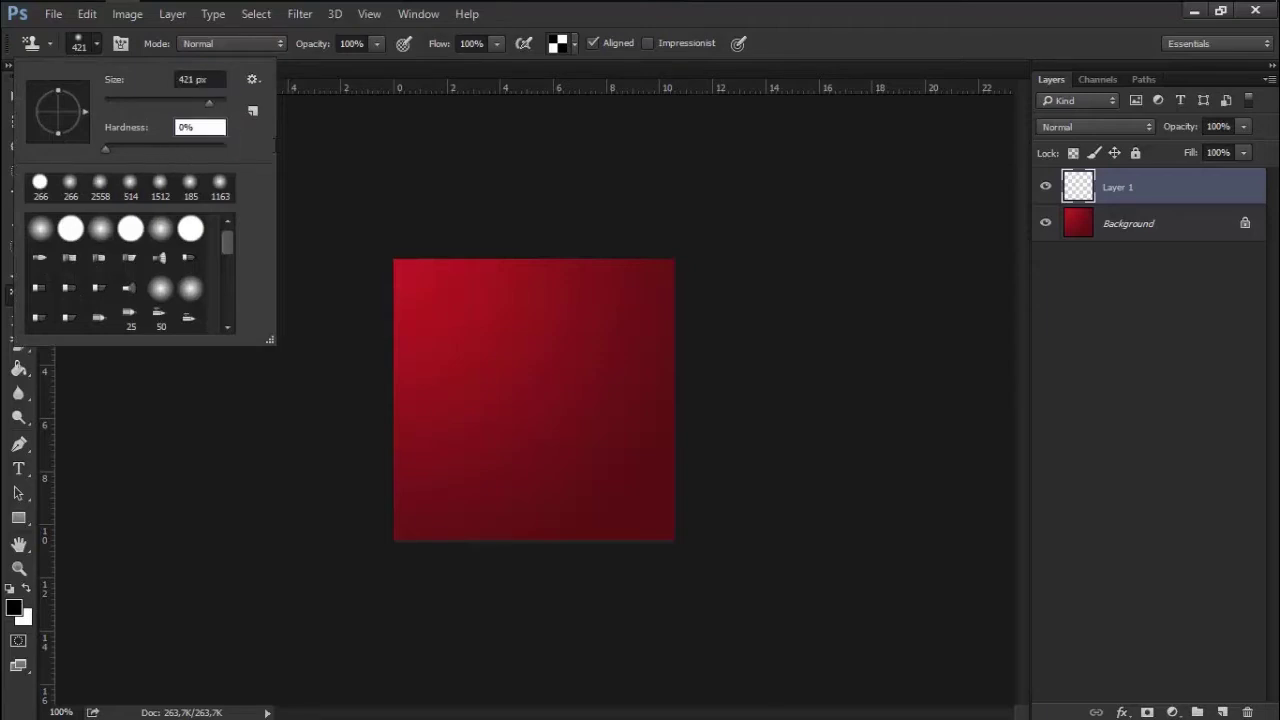
type("100")
left_click_drag(185, 153, 90, 148)
left_click(214, 104)
left_click(528, 366)
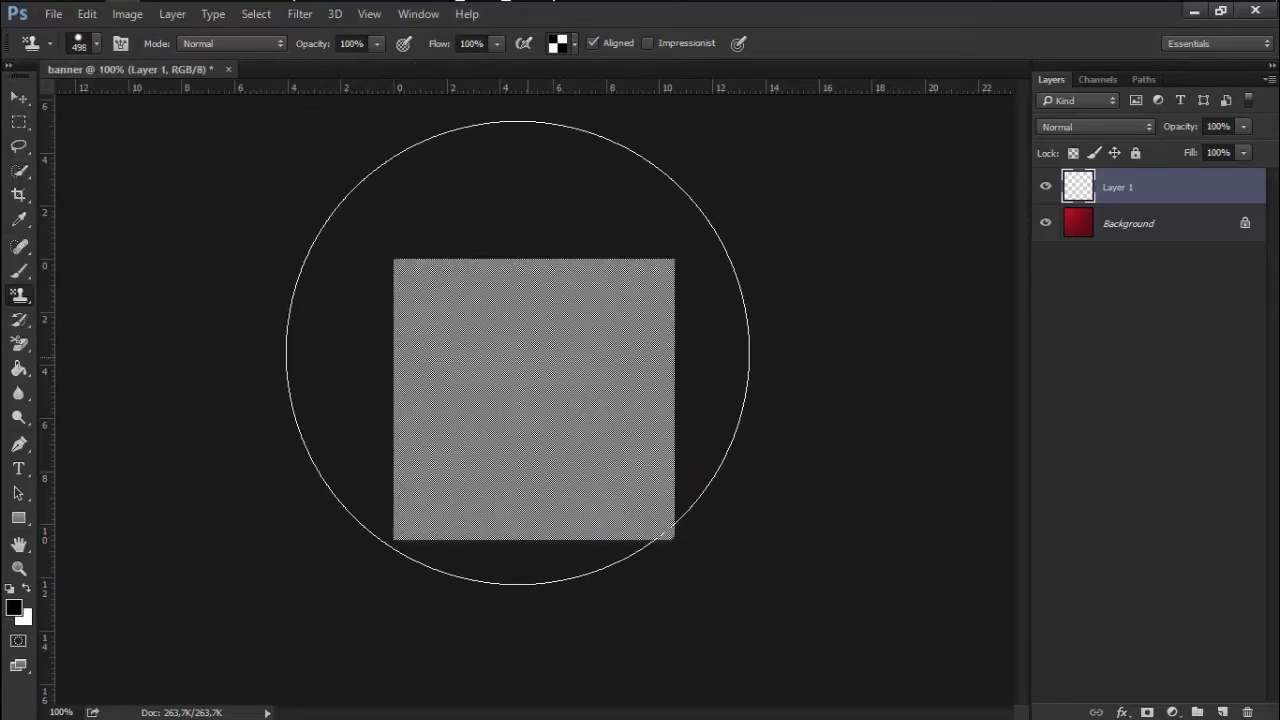
left_click(517, 352)
Zoom to 100% to inspect the pattern, then fit the canvas in view
key("z")
right_click(543, 353)
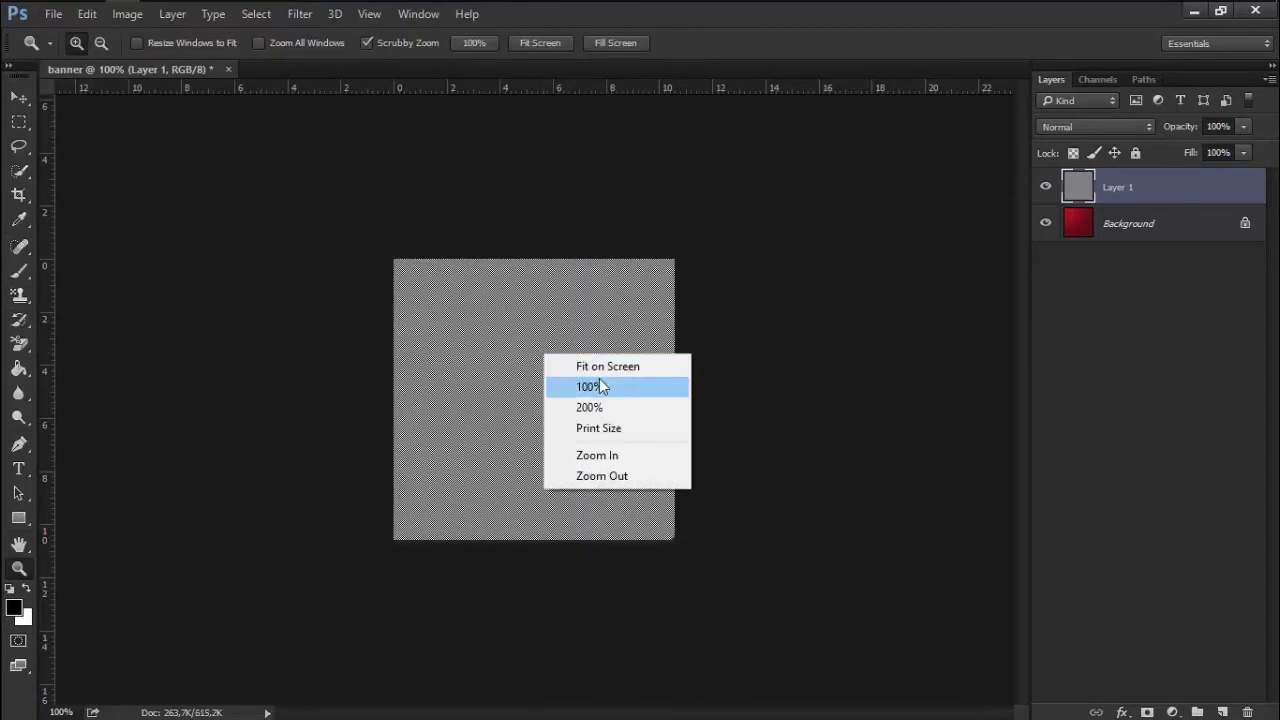
left_click(599, 386)
left_click_drag(599, 378, 604, 380)
right_click(604, 381)
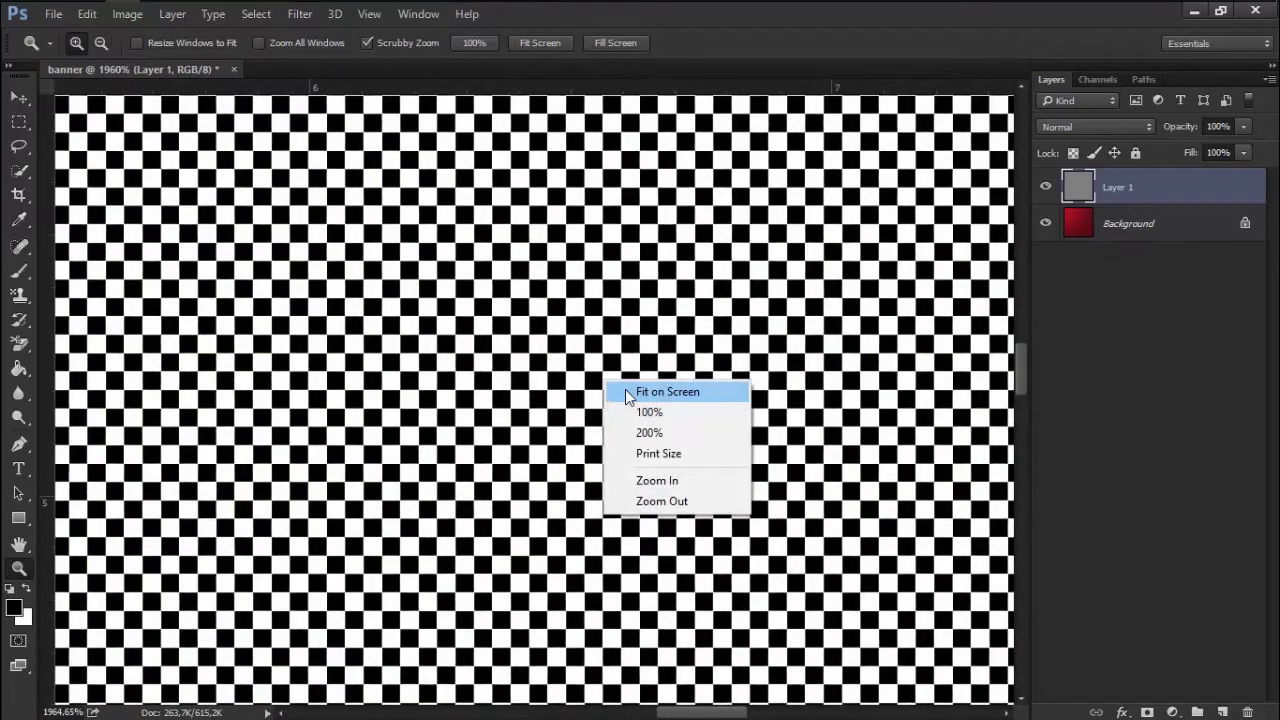
left_click(625, 391)
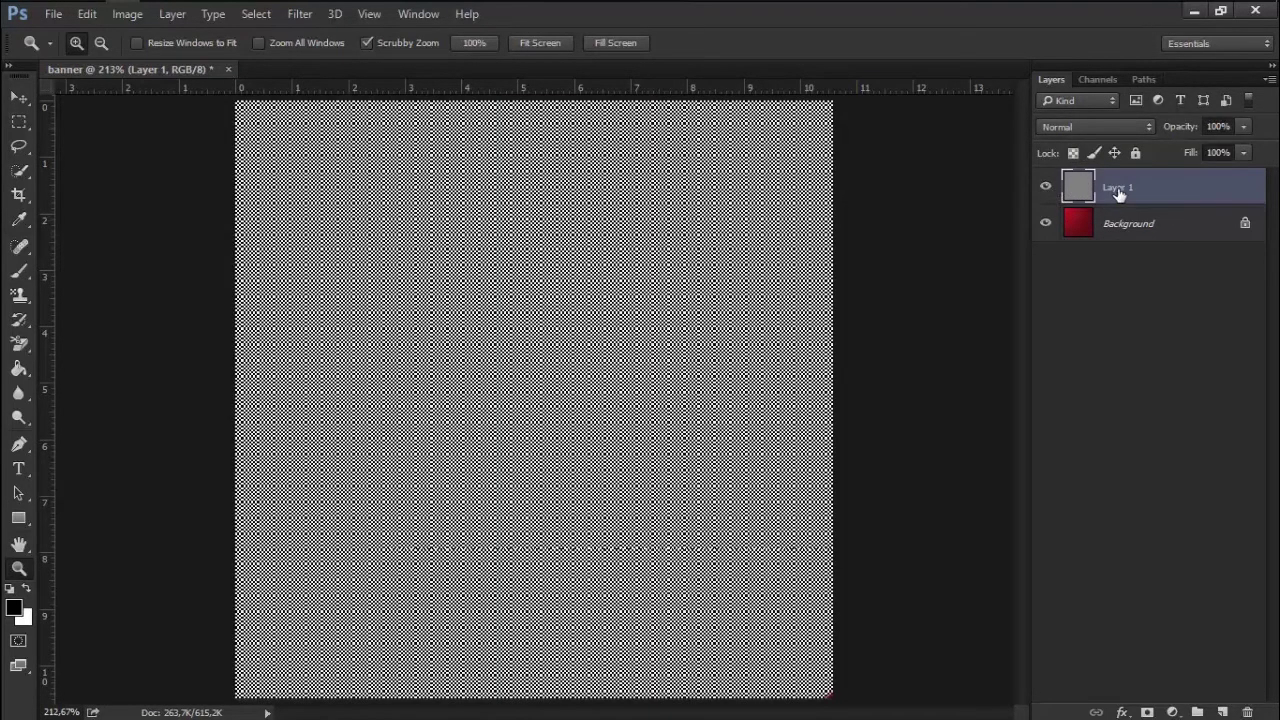
double_click(1118, 188)
Rename the pattern layer DESEN and set its blend mode to Overlay
type("DESEN")
key("Return")
left_click(1091, 127)
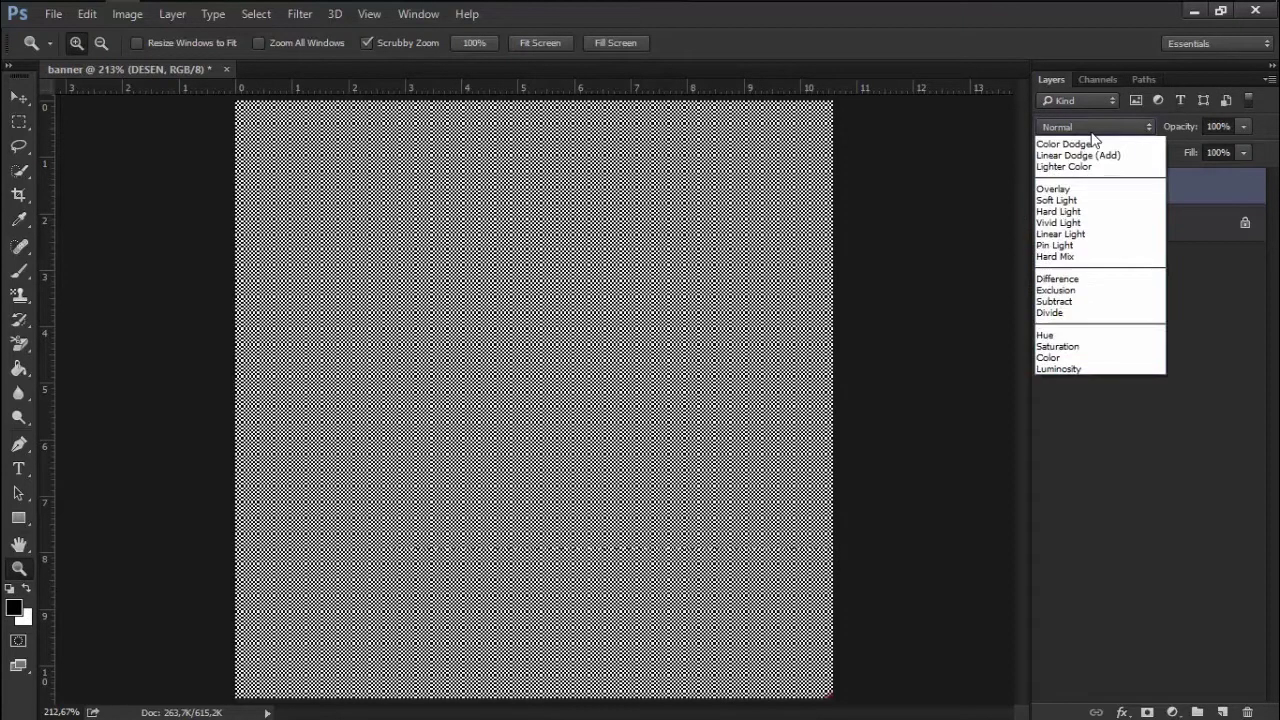
left_click(1084, 315)
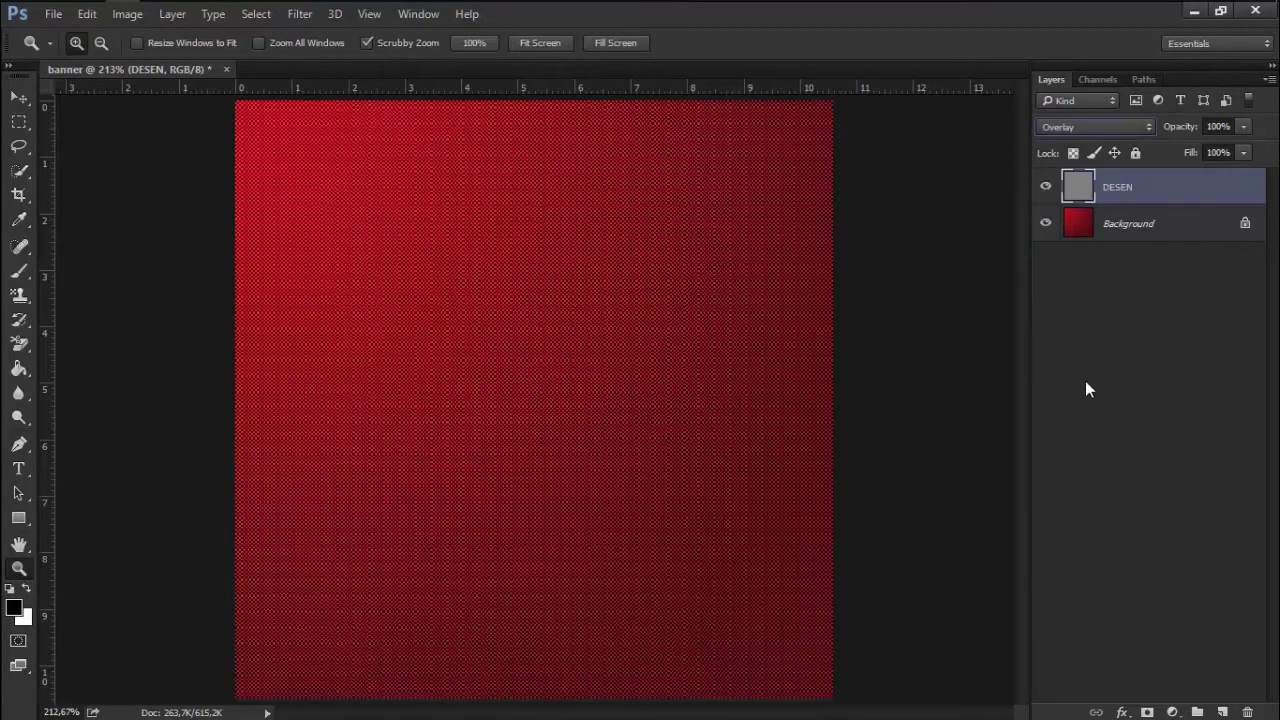
right_click(488, 347)
left_click(507, 378)
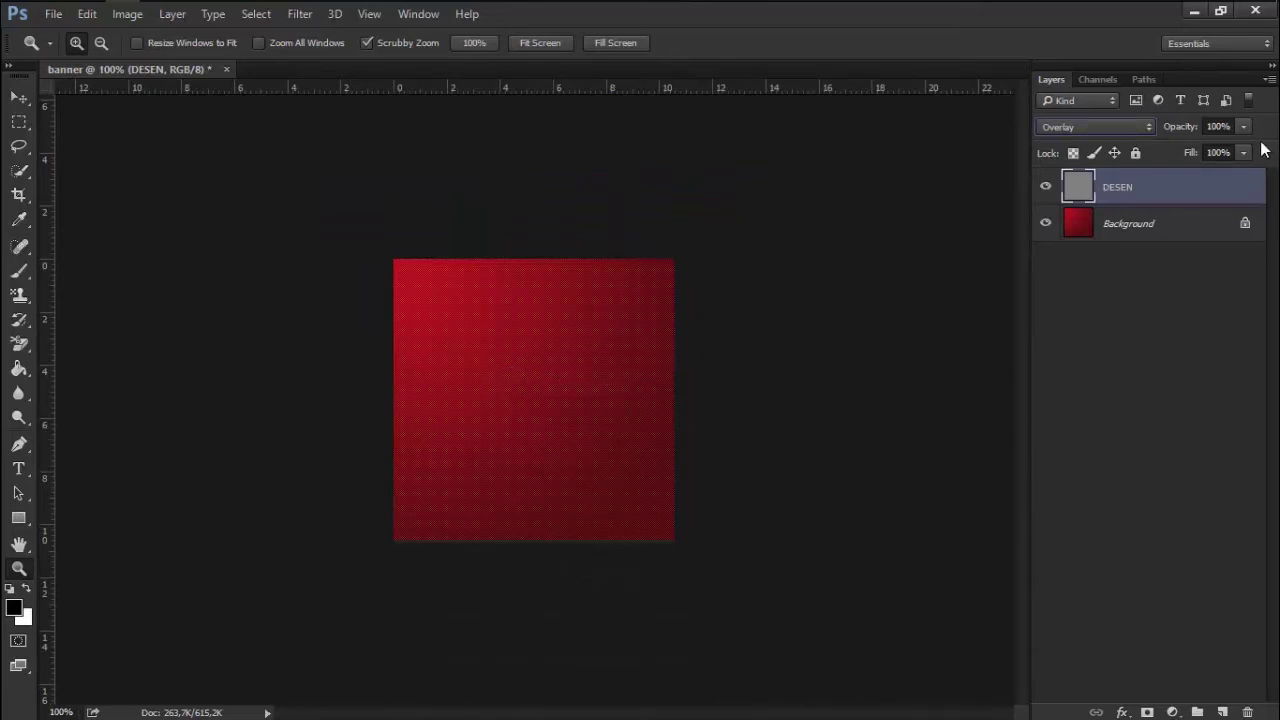
Lower DESEN's opacity to 50% and add a new empty layer above it
left_click(1218, 126)
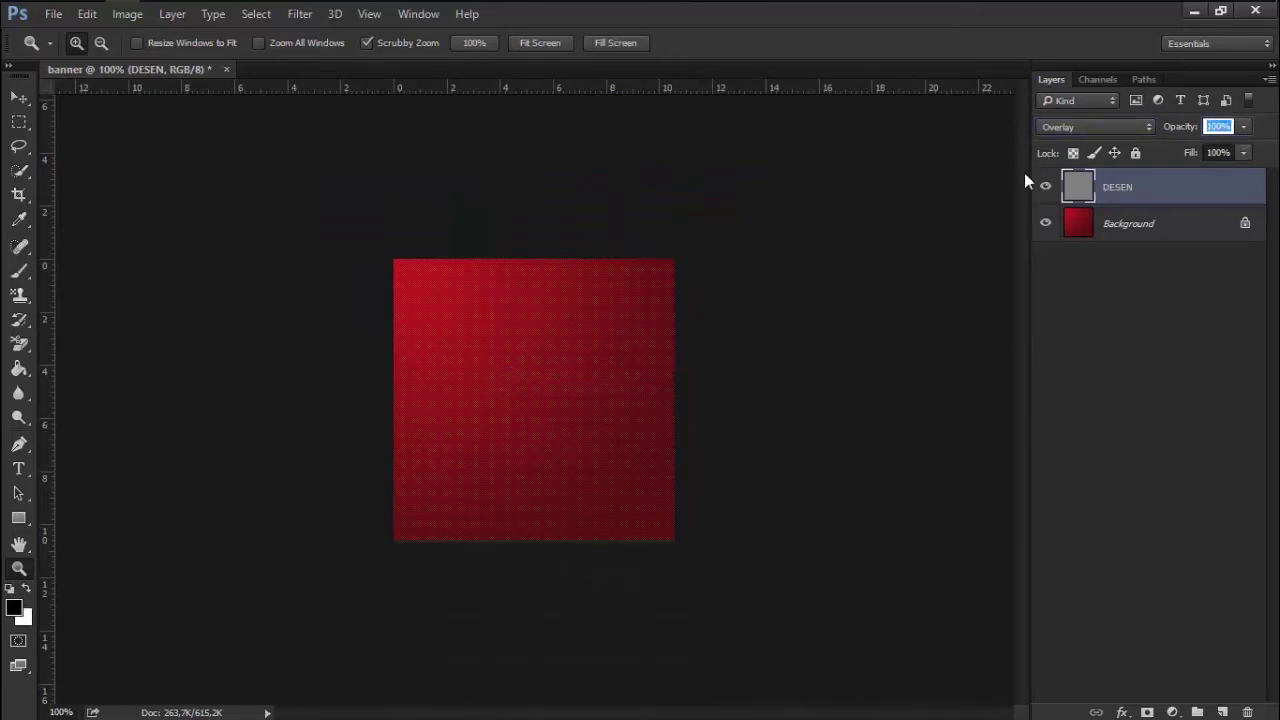
type("50")
key("Return")
right_click(588, 431)
left_click(591, 437)
left_click(1221, 711)
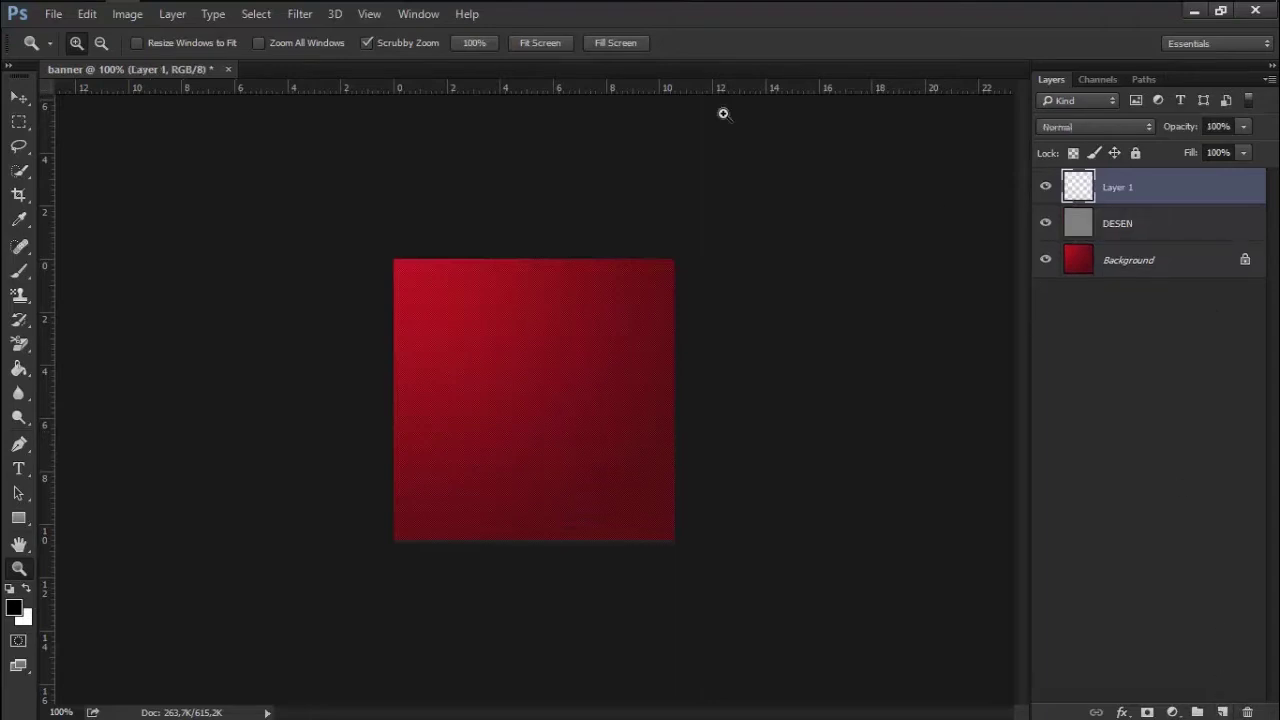
Type centre-aligned text BURASI / REKLAM ALANIDIR near the square's centre
left_click(18, 468)
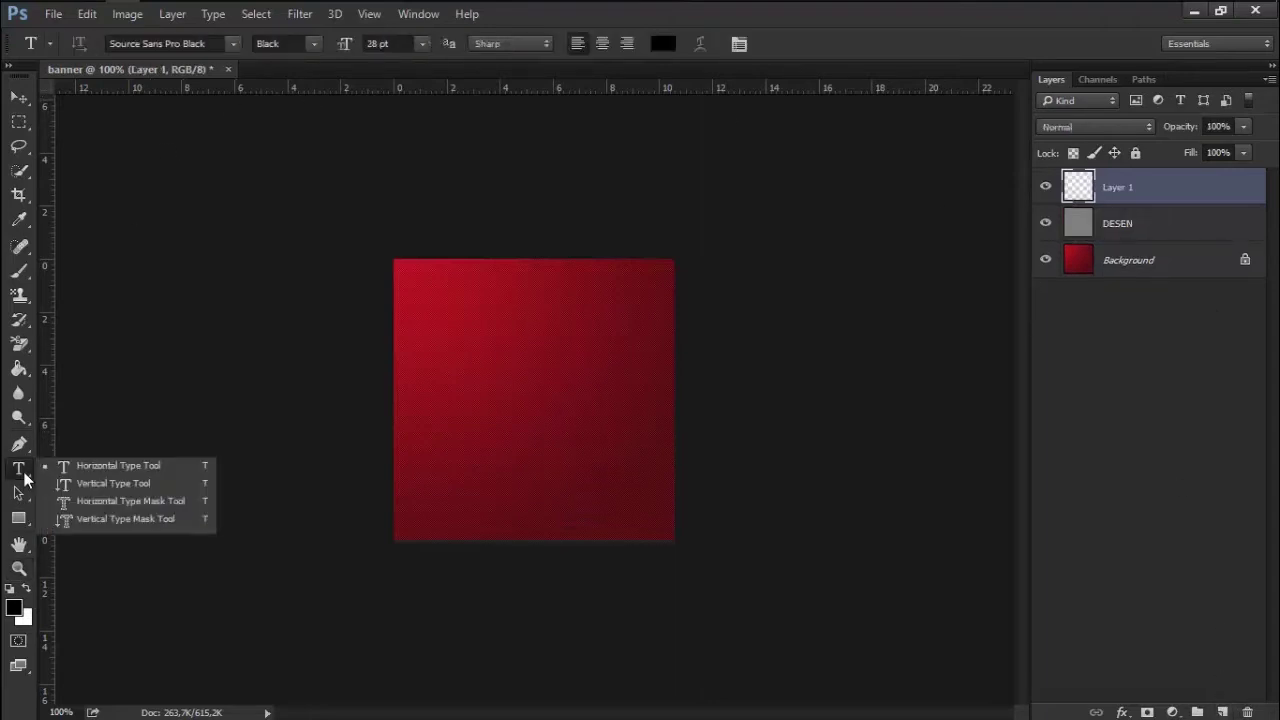
left_click(96, 468)
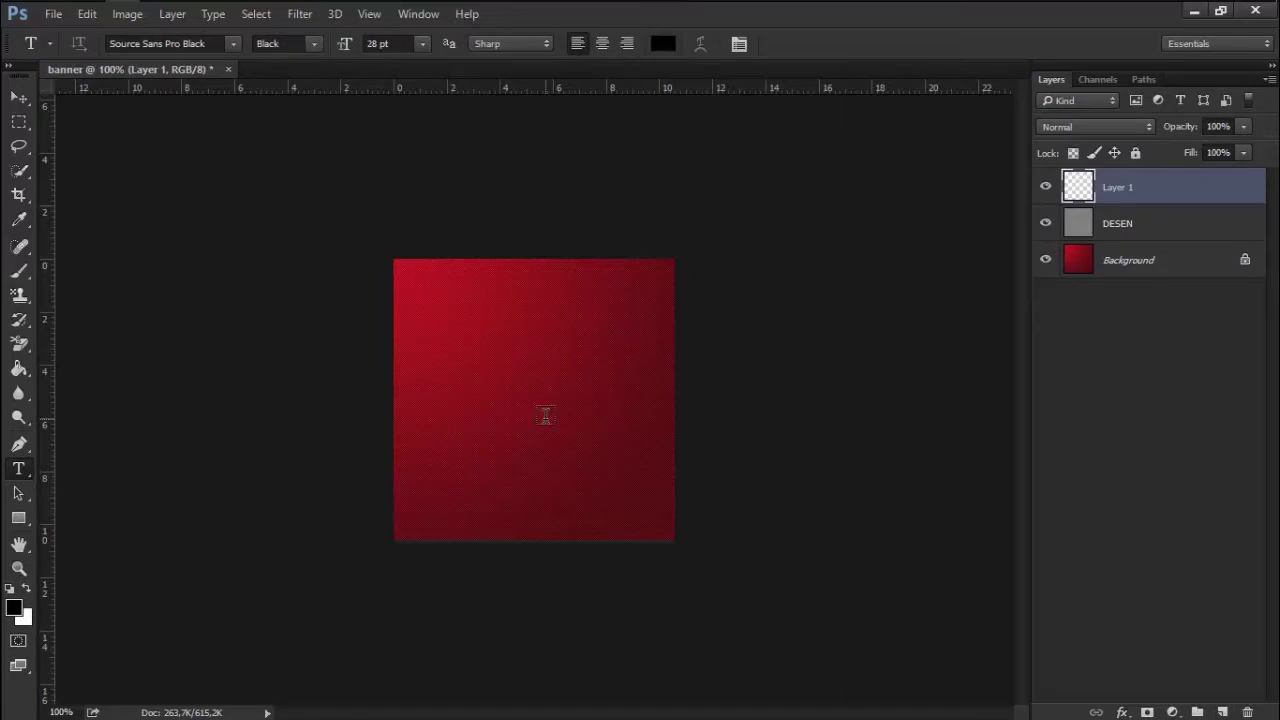
left_click(479, 380)
type("BURA ")
type("I")
key("Return")
type("REKLAM ALANIDIR")
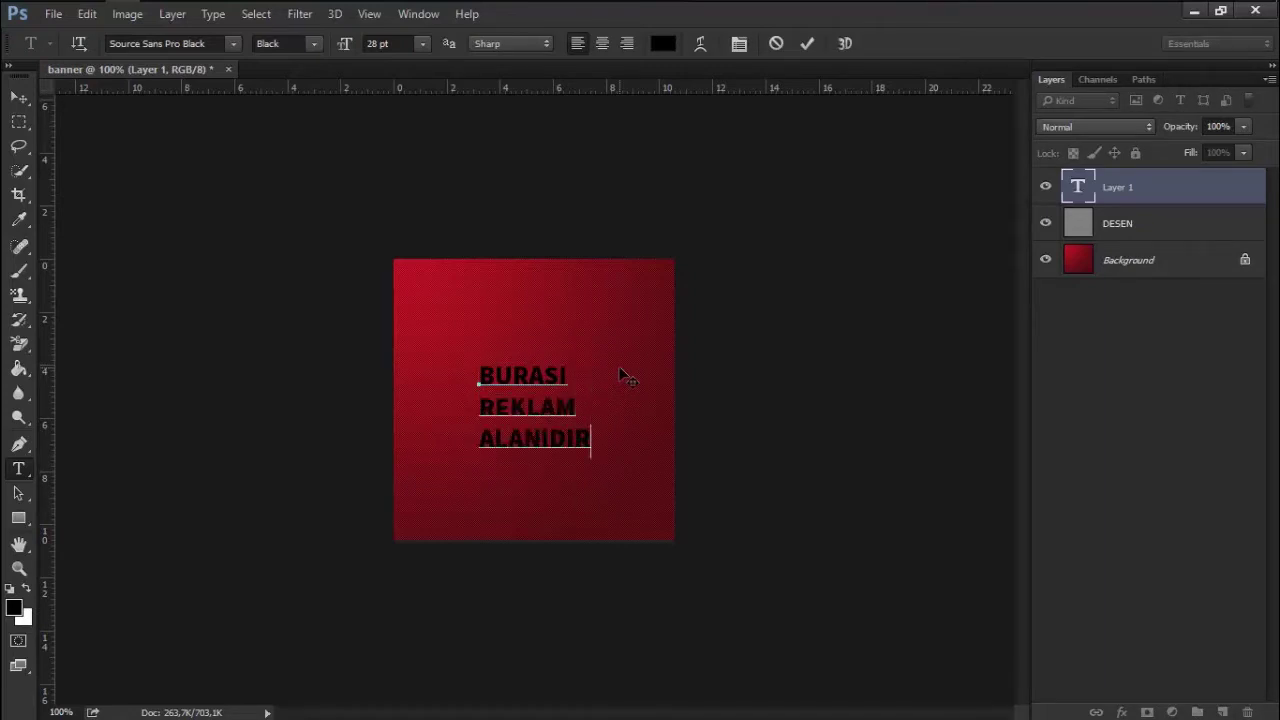
key("ctrl+a")
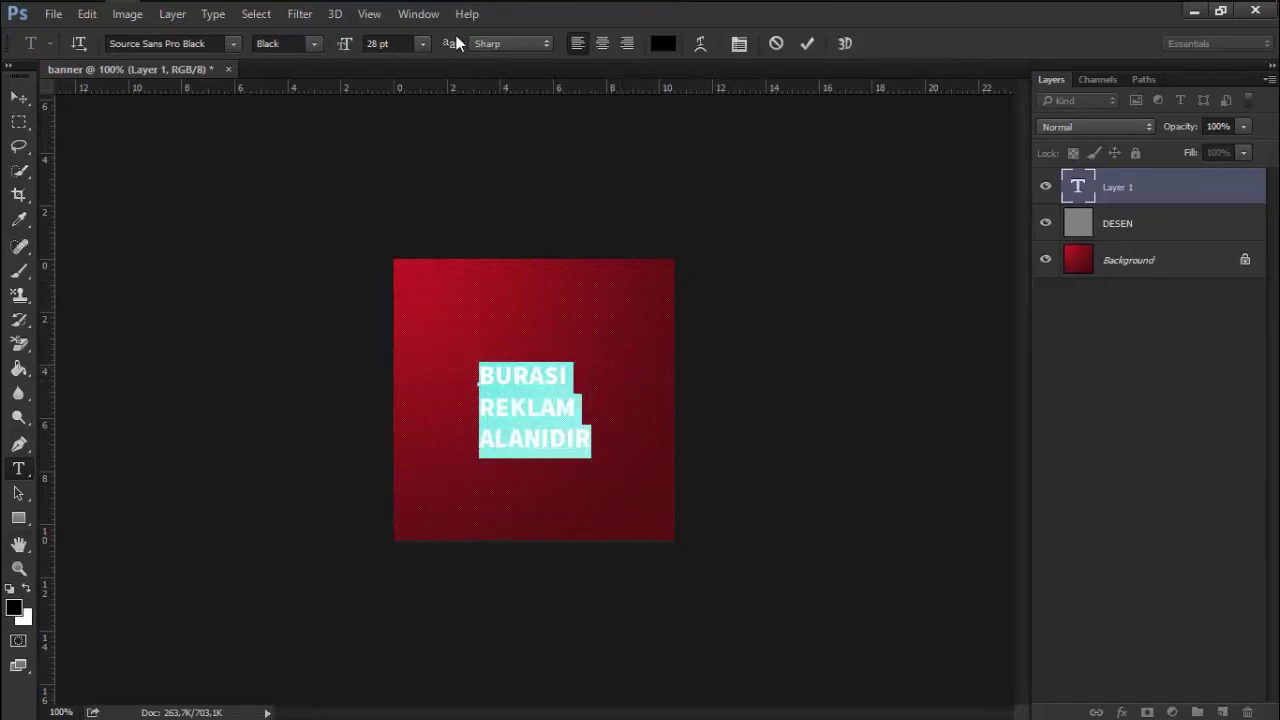
left_click(603, 47)
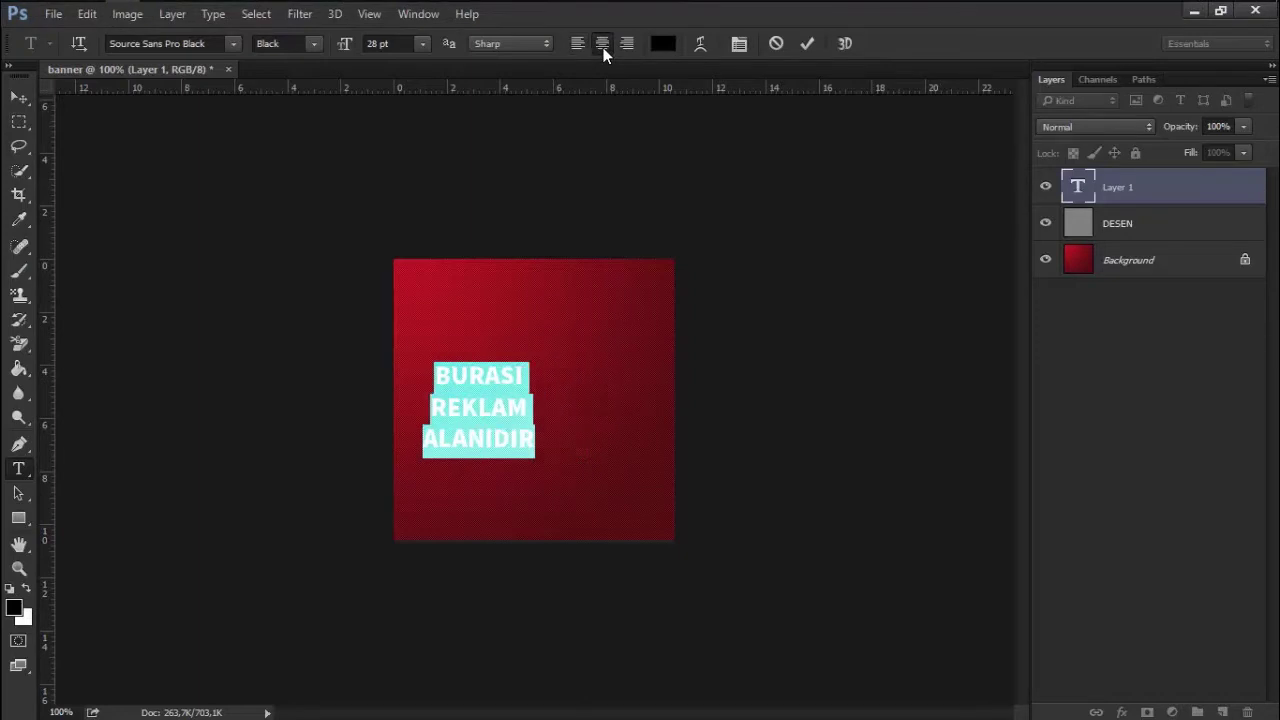
Colour the text white (ffffff) and commit the edit
left_click(663, 43)
type("ffffff")
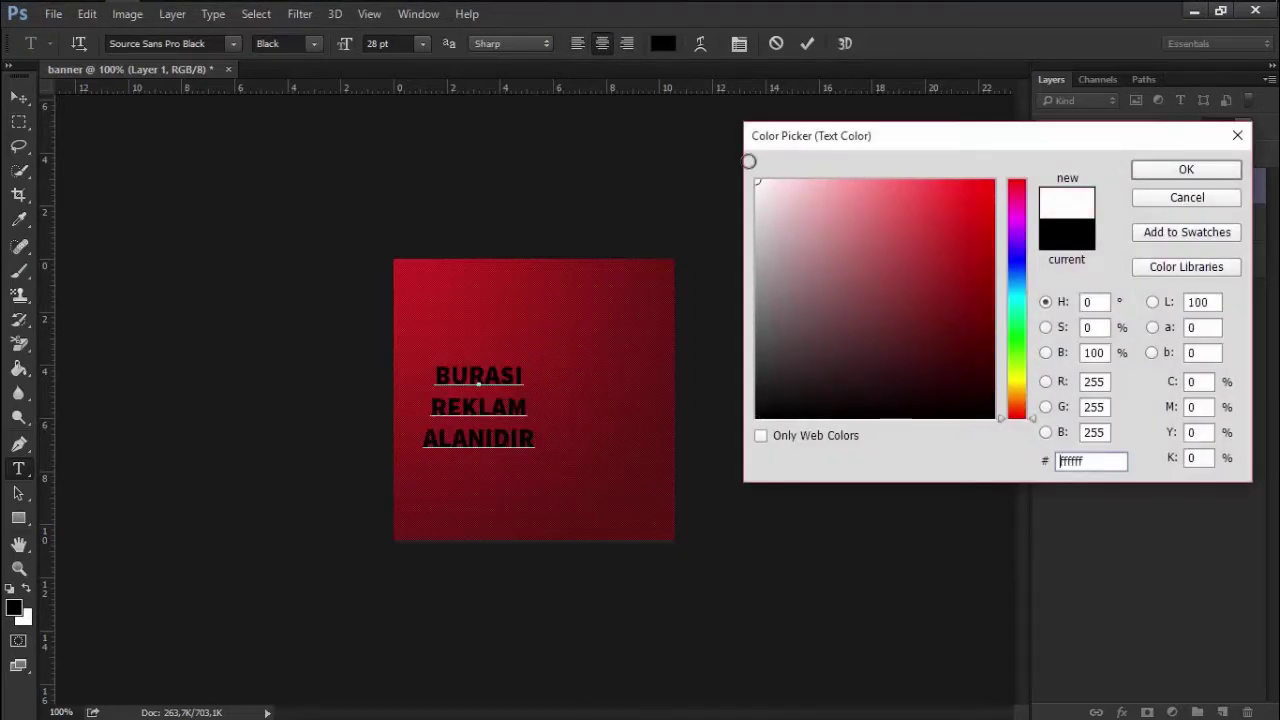
left_click(1202, 175)
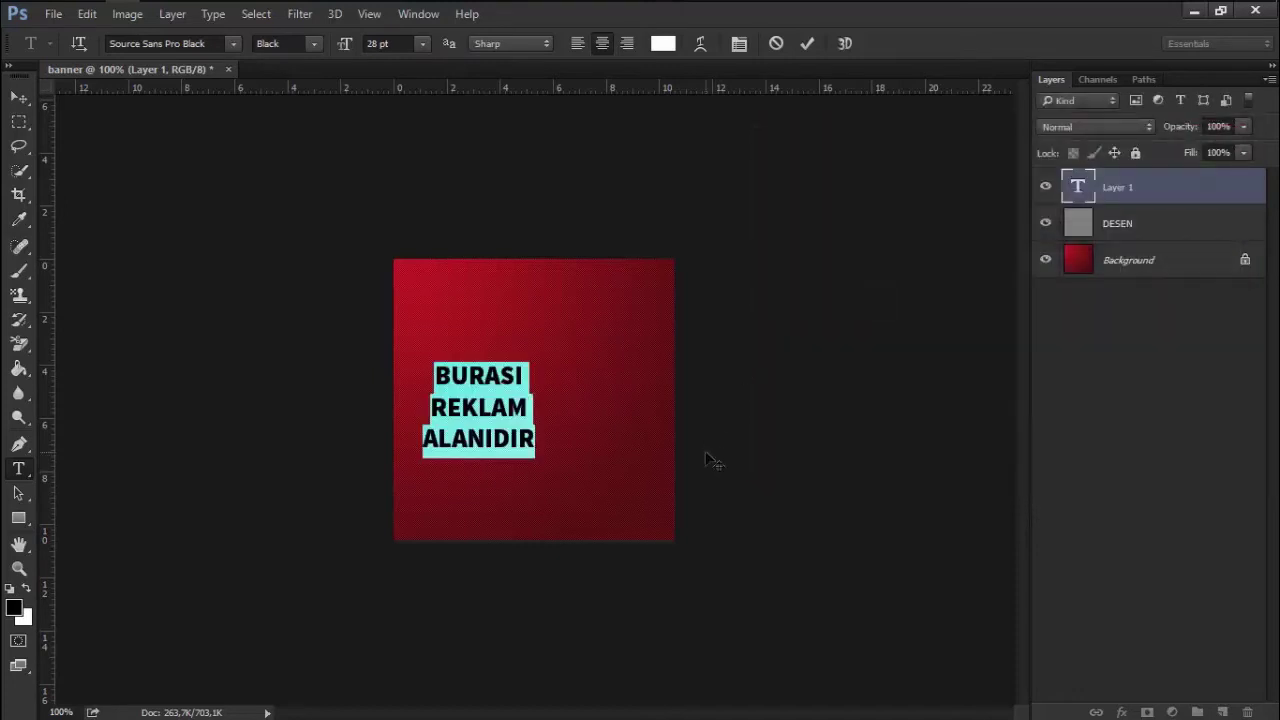
left_click(806, 43)
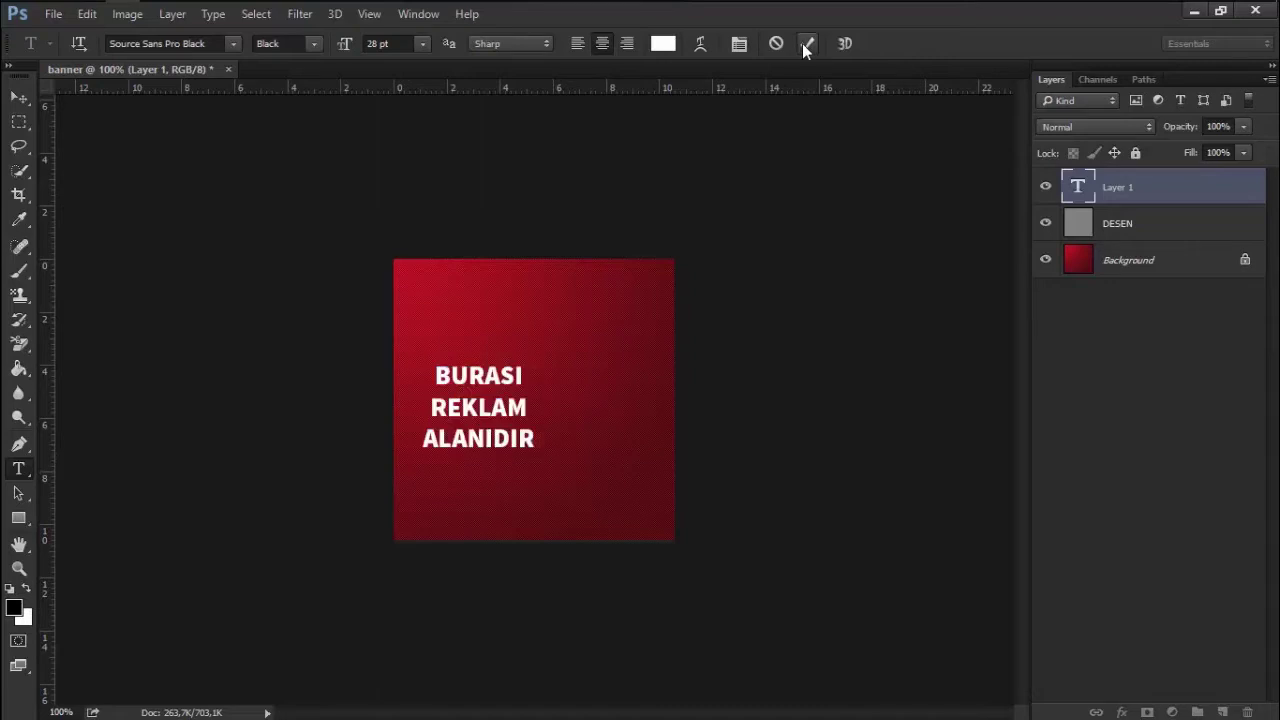
Centre the text layer vertically and horizontally on the canvas
left_click(24, 100)
left_click(107, 92)
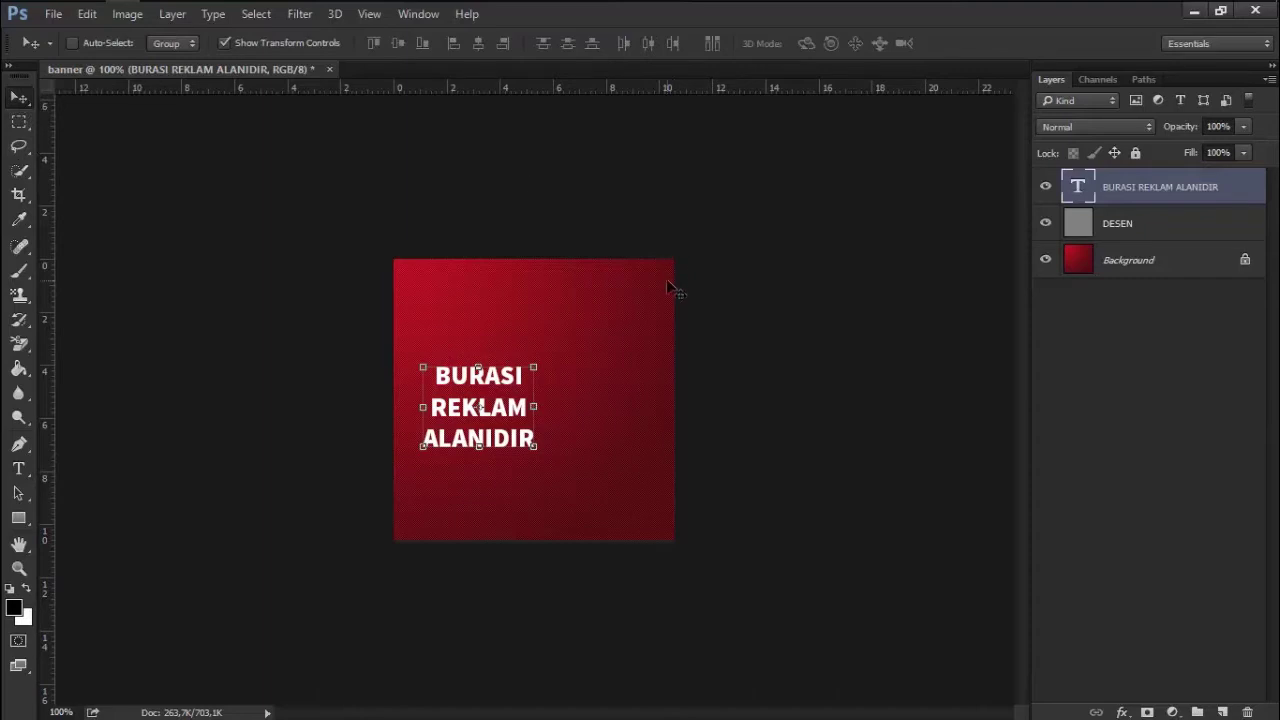
key("ctrl")
key("ctrl+a")
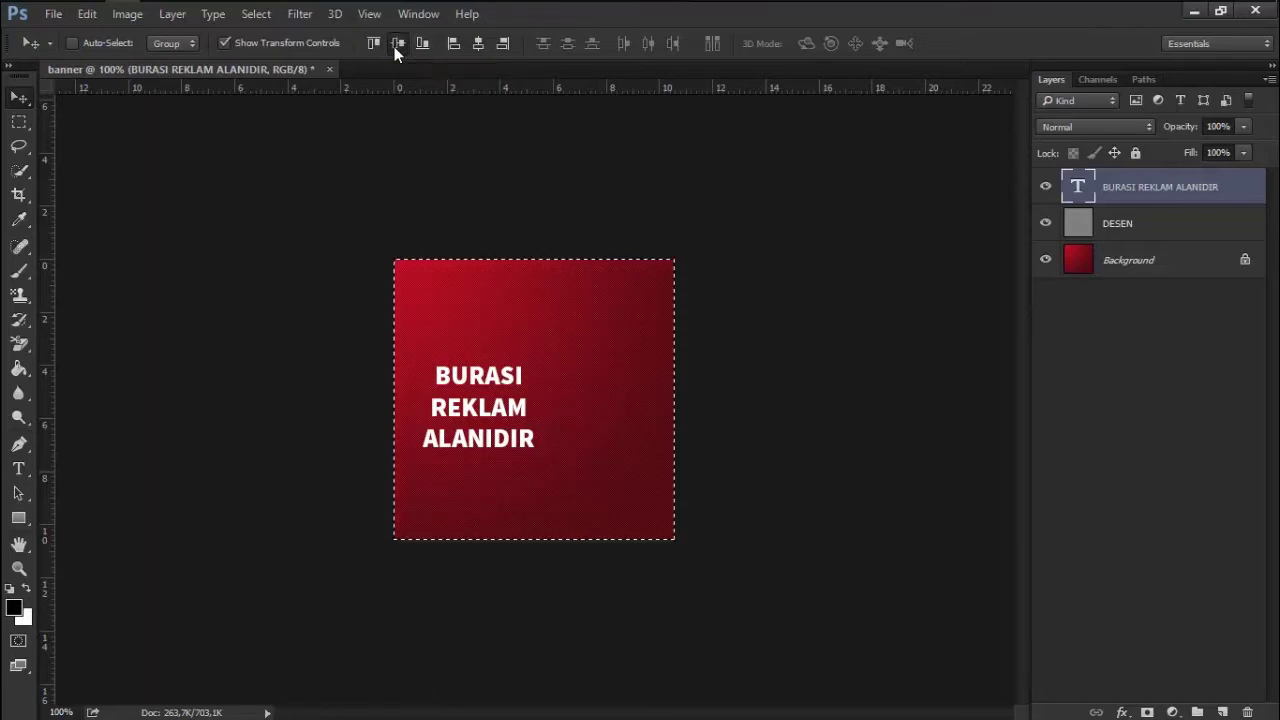
left_click(394, 46)
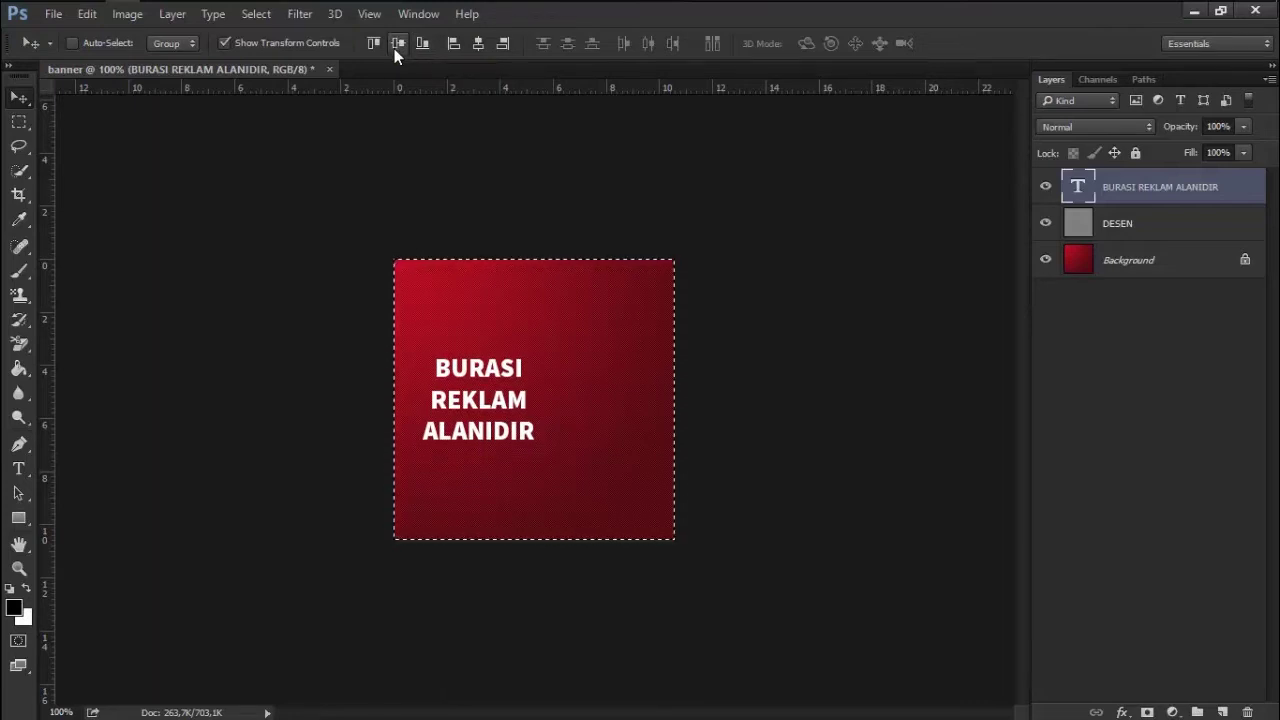
left_click(479, 44)
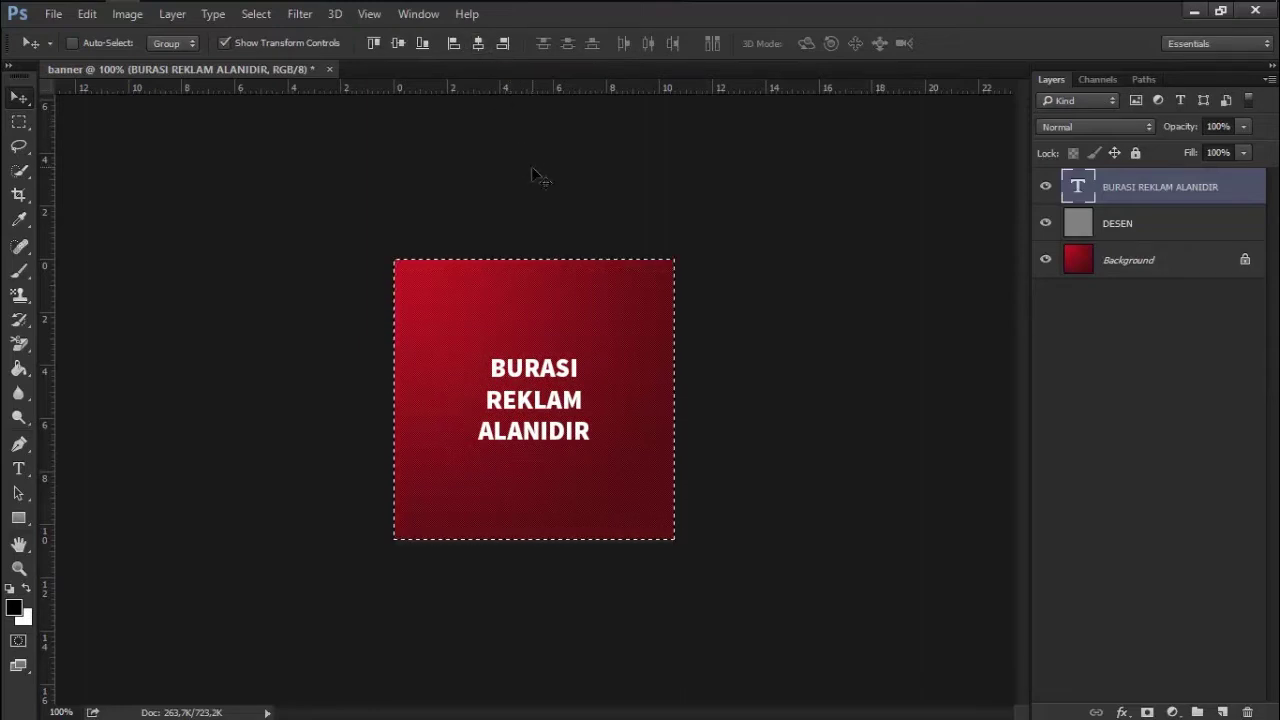
left_click(17, 124)
key("ctrl+d")
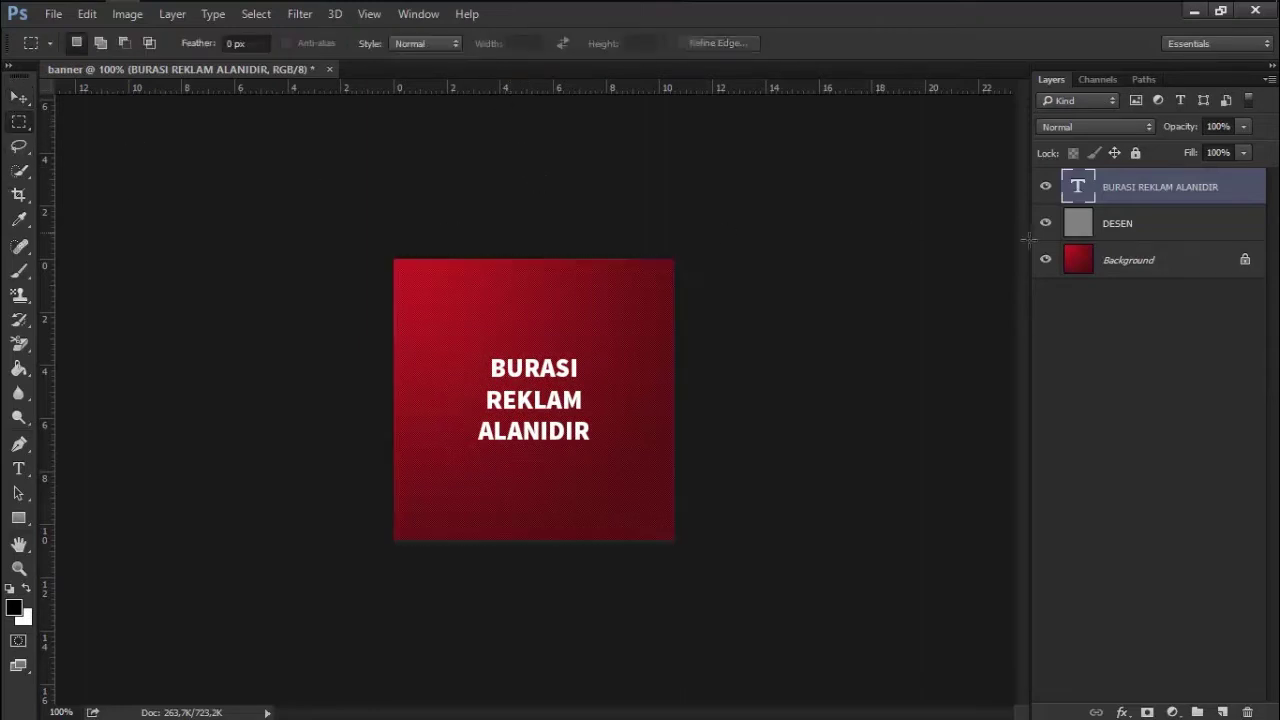
Enlarge the text to 39 pt and re-centre it vertically
key("t")
left_click(543, 388)
key("ctrl+a")
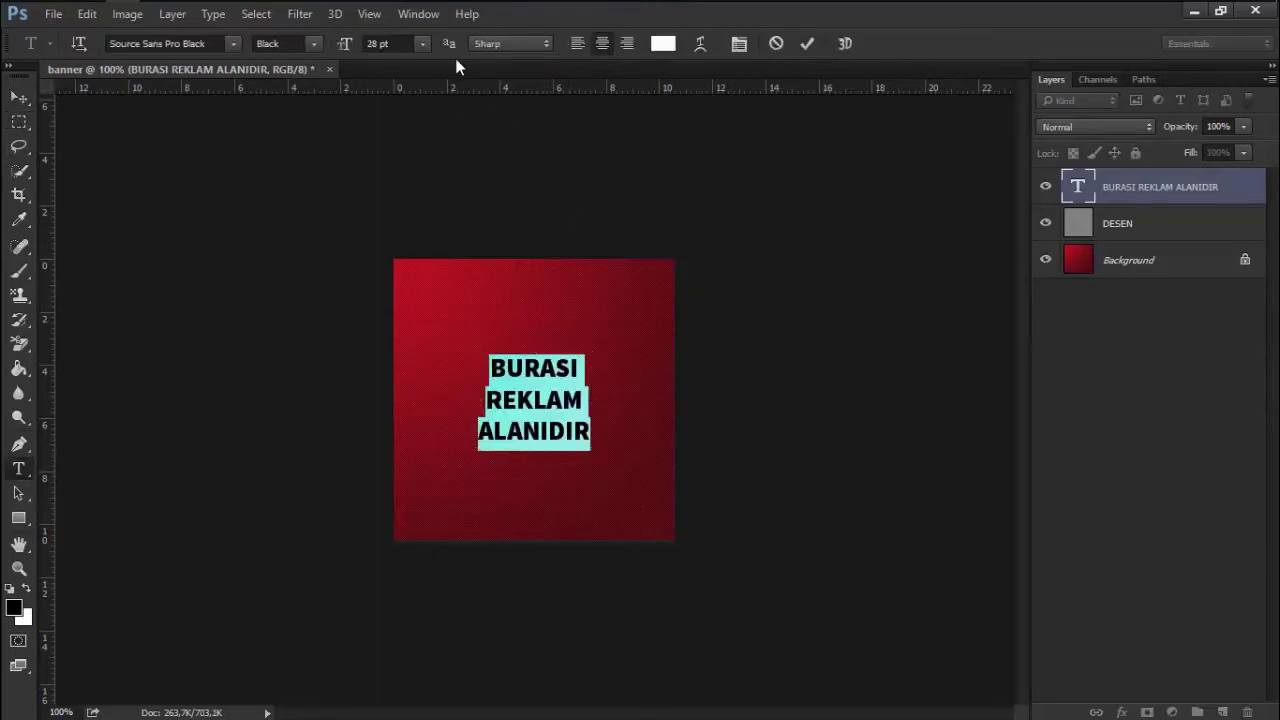
scroll(397, 45, "up", 6)
scroll(403, 43, "up", 5)
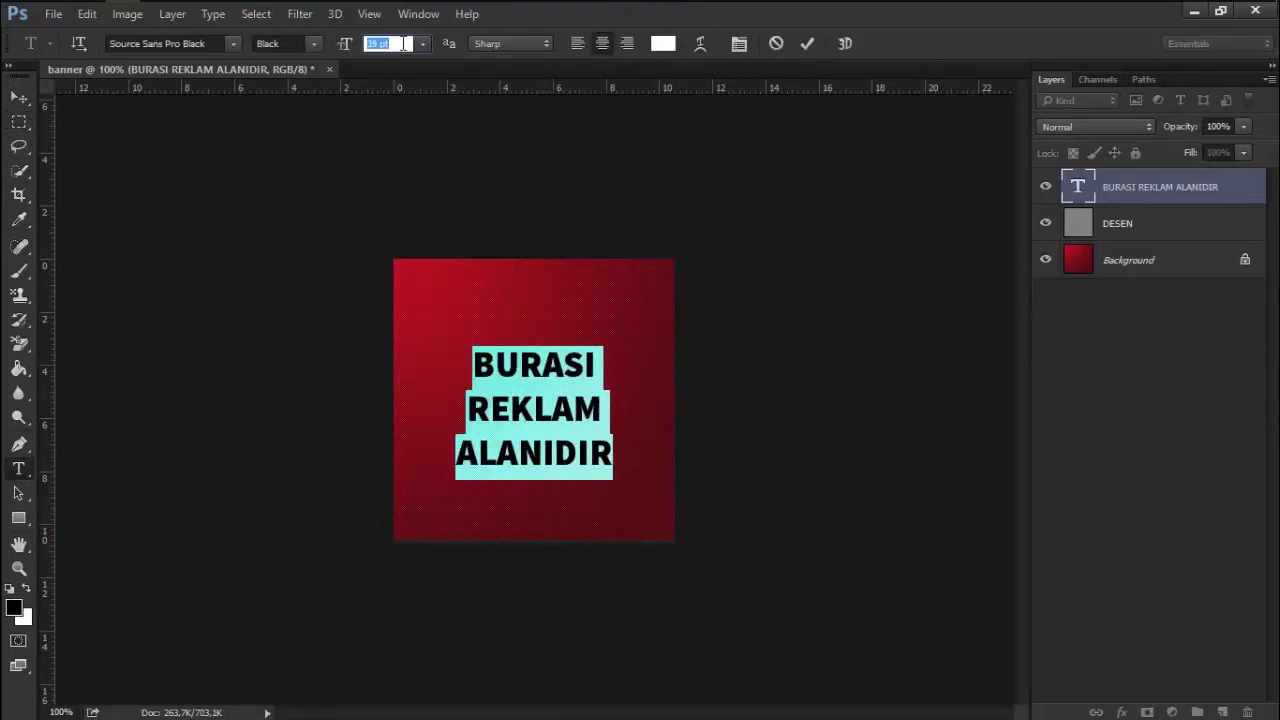
left_click(19, 97)
key("ctrl+a")
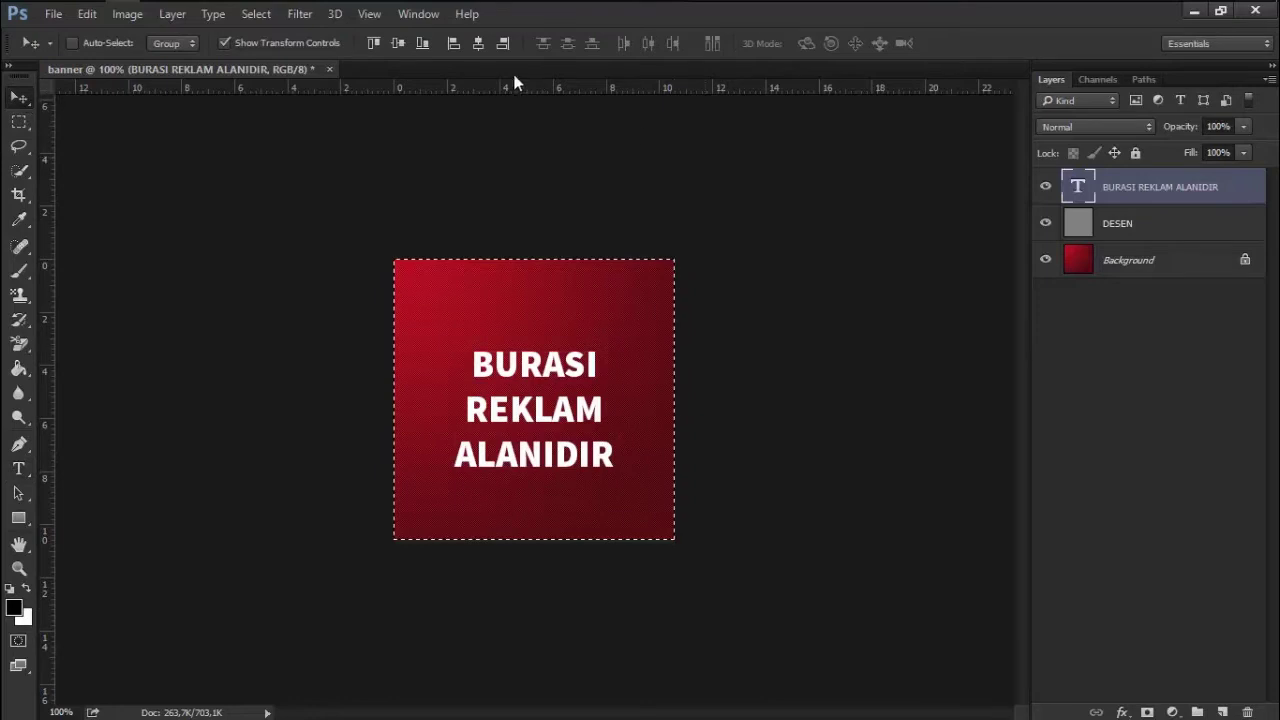
left_click(398, 43)
key("m")
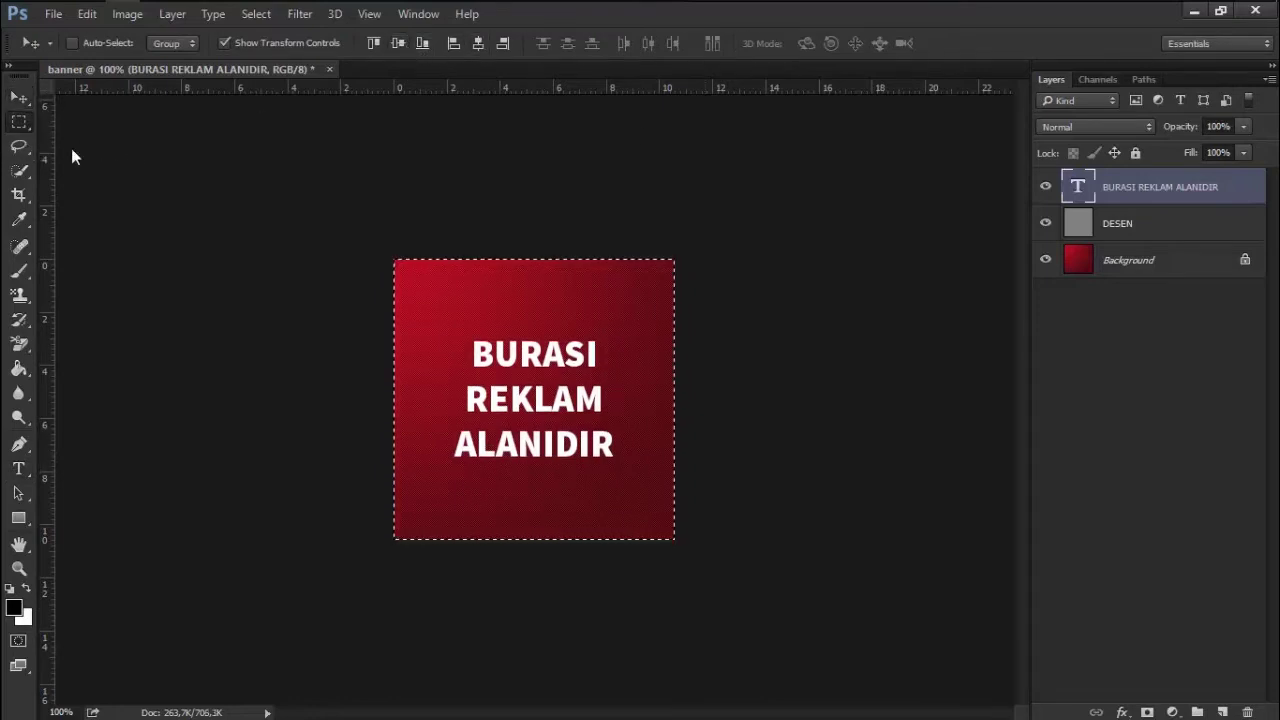
left_click(589, 604)
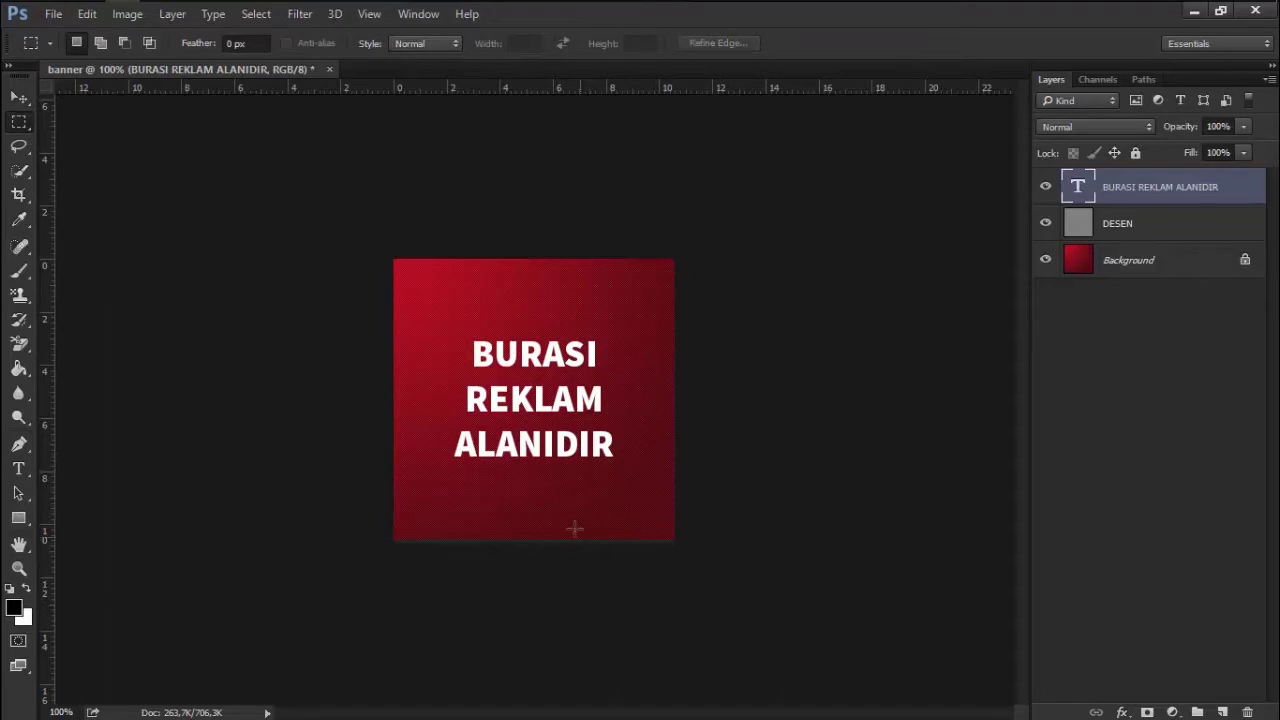
left_click(410, 14)
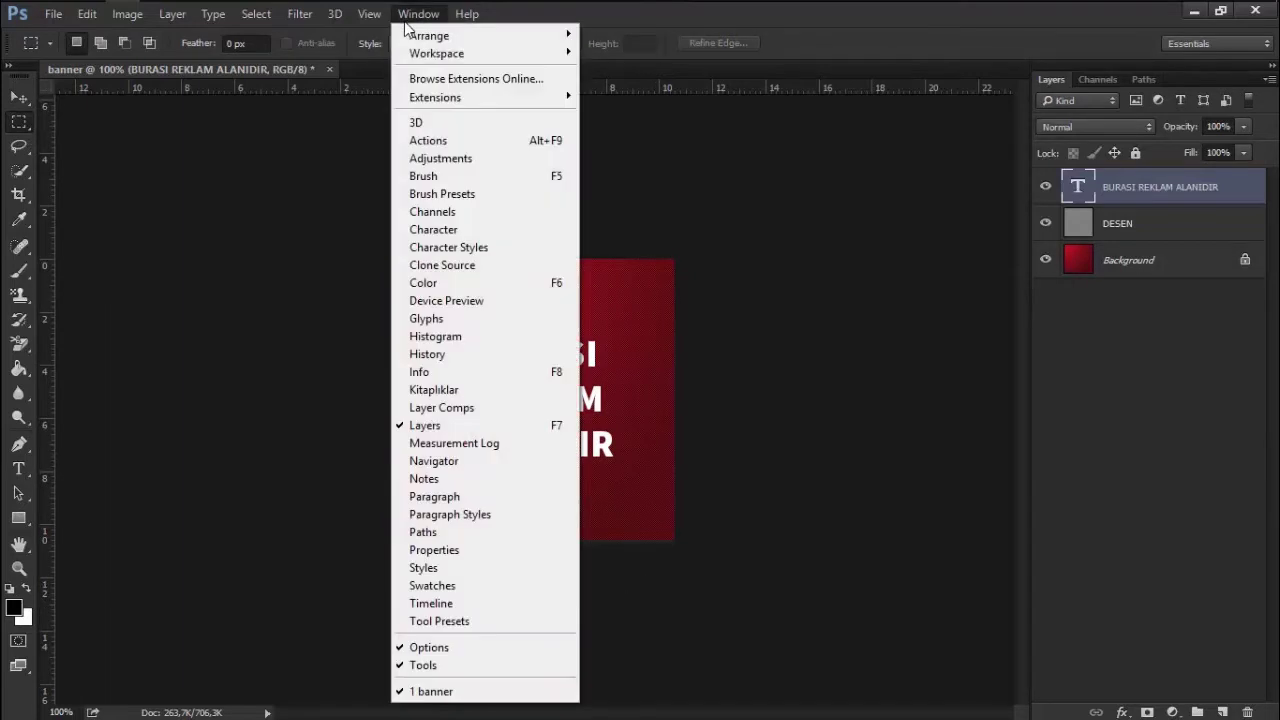
Show the Timeline panel, create a video timeline, and make the panel taller
left_click(431, 603)
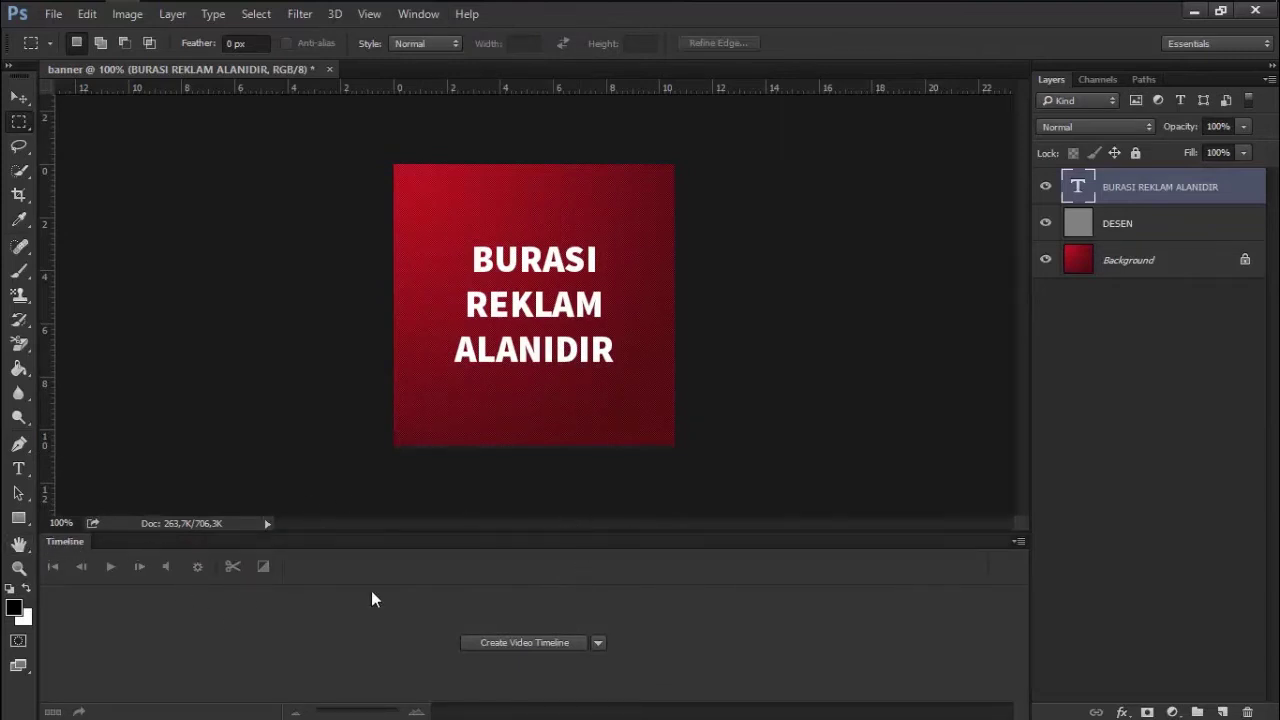
left_click(526, 643)
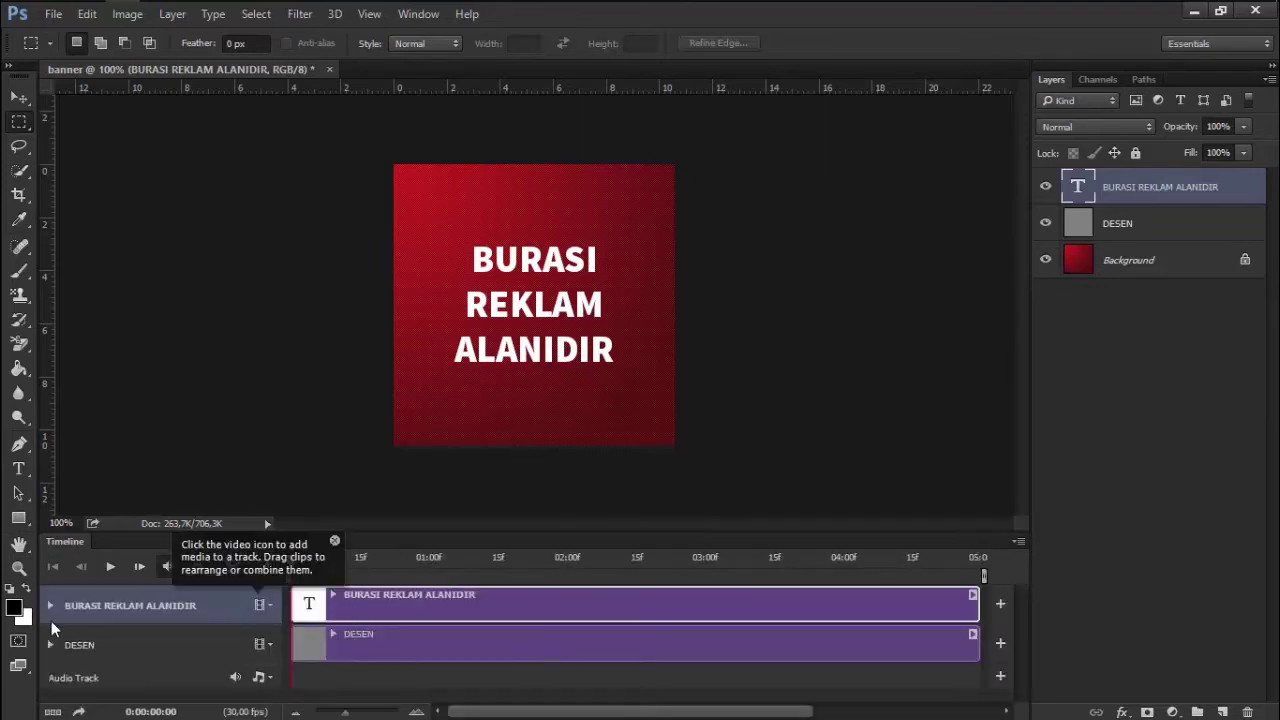
left_click_drag(586, 531, 600, 490)
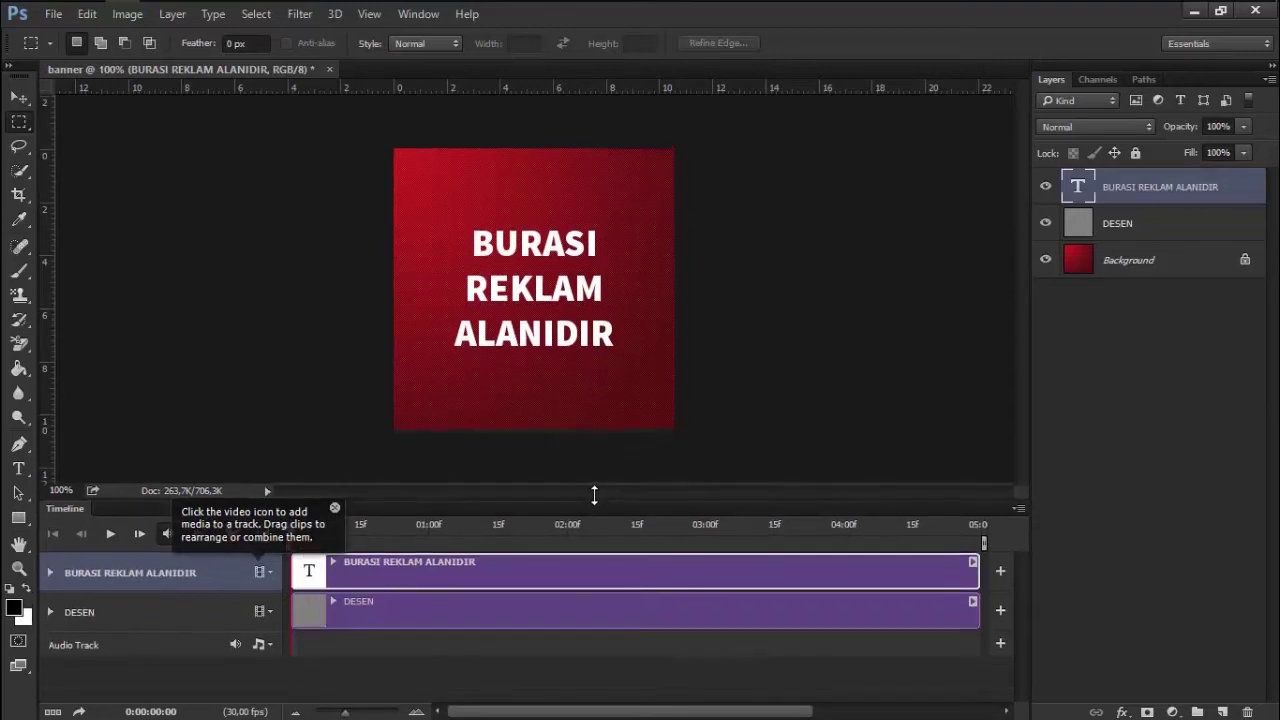
left_click(50, 565)
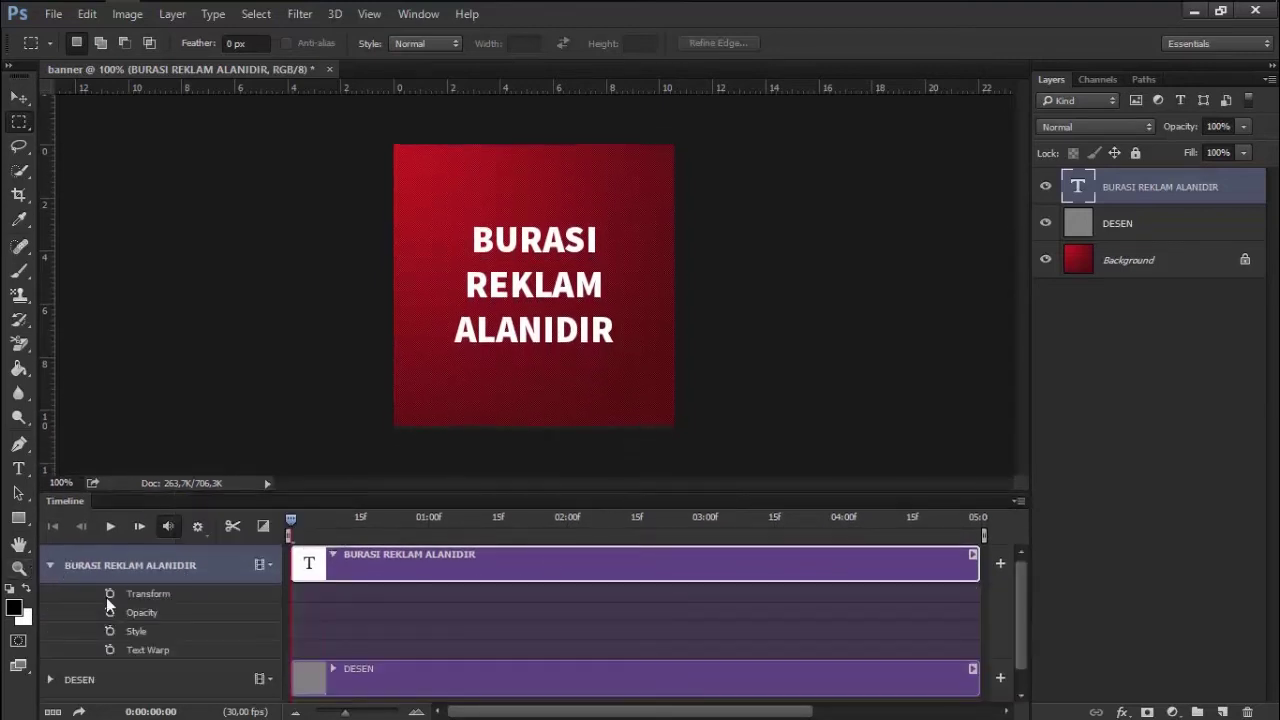
left_click(50, 566)
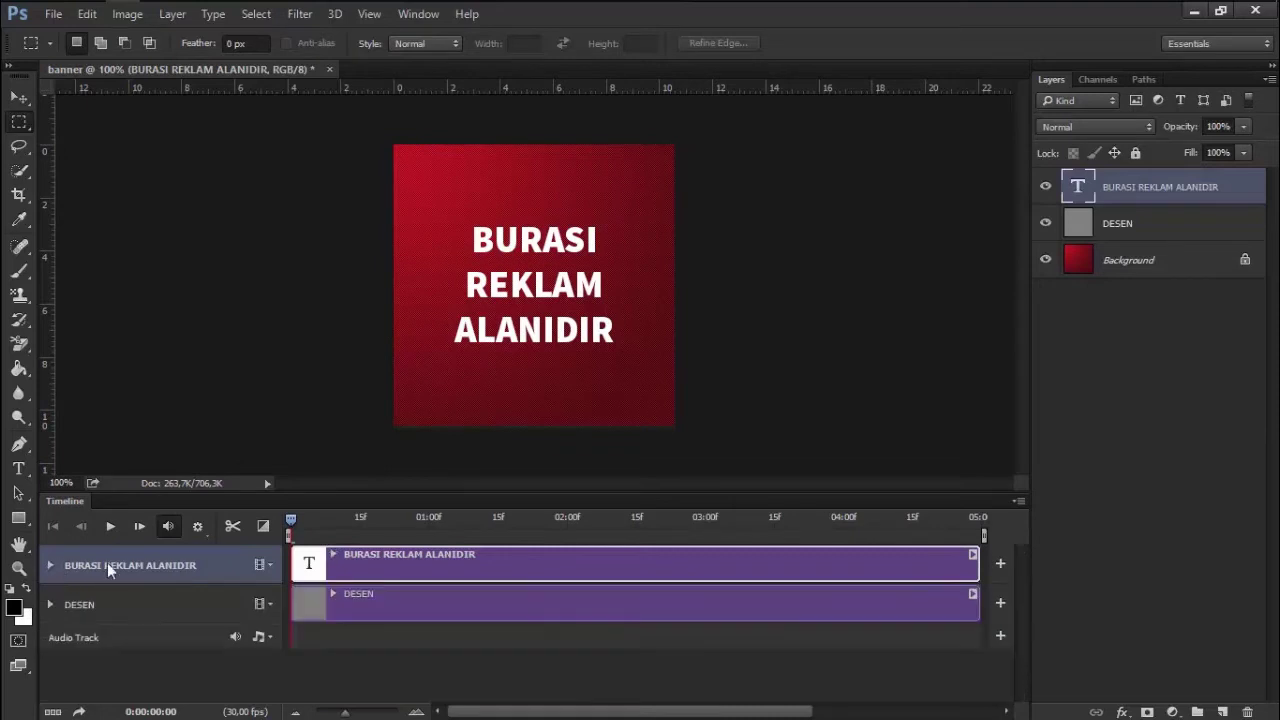
Expand the BURASI REKLAM ALANIDIR and DESEN tracks to show their animatable properties
left_click(1118, 230)
left_click(1132, 198)
left_click(1128, 217)
left_click(1124, 196)
left_click(50, 566)
left_click(50, 680)
left_click(383, 668)
left_click(124, 624)
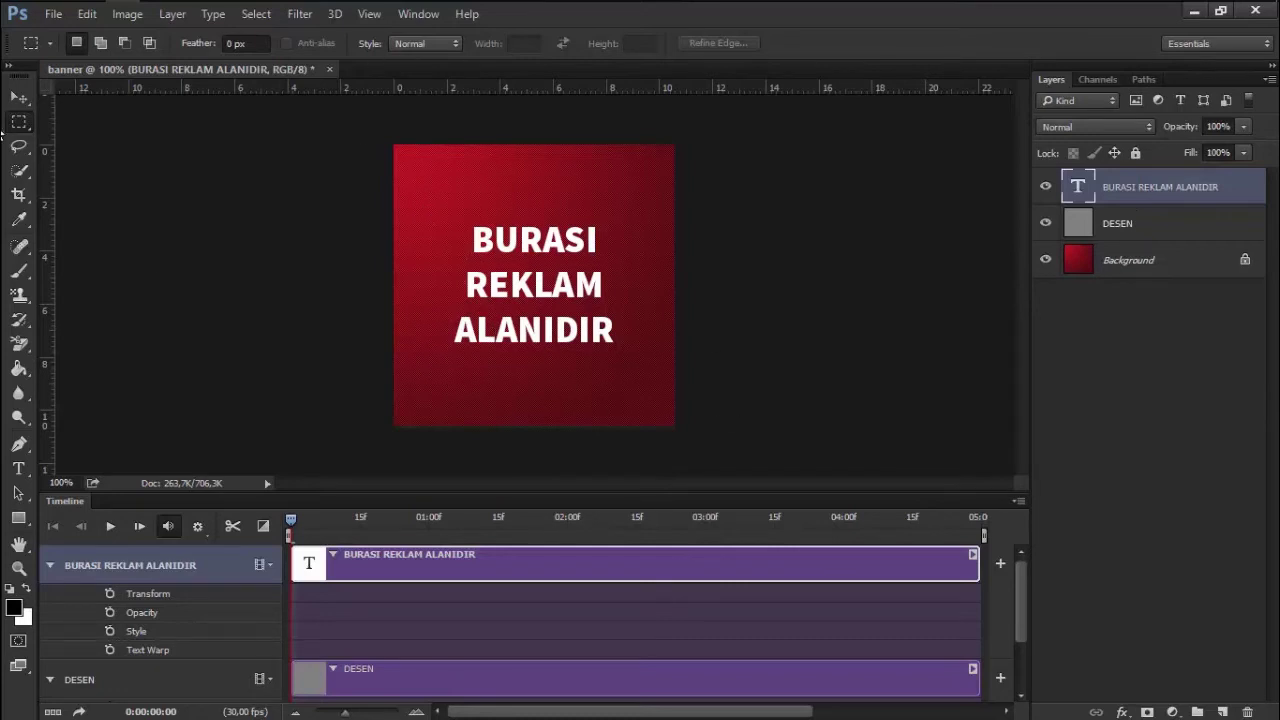
left_click(18, 97)
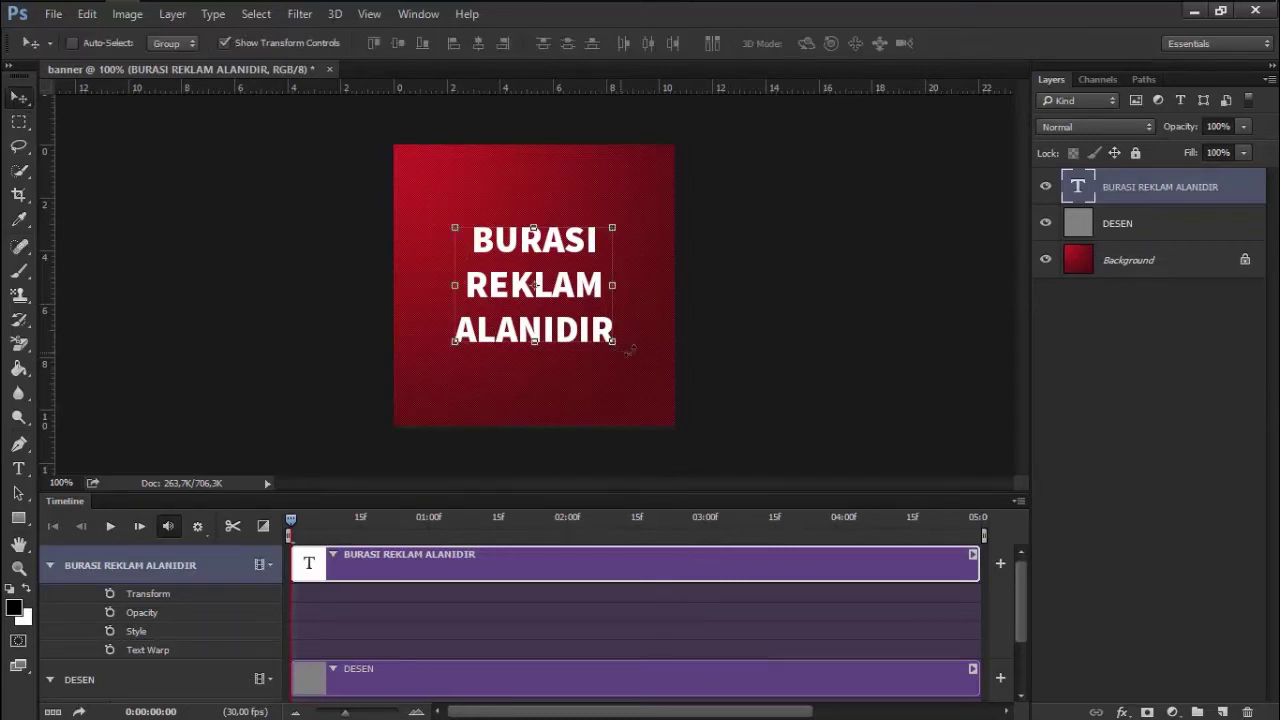
Test-move the text and its opacity, then cancel the text layer's Blending Options
left_click_drag(570, 292, 572, 294)
left_click_drag(1187, 127, 1094, 137)
right_click(1172, 190)
left_click(878, 171)
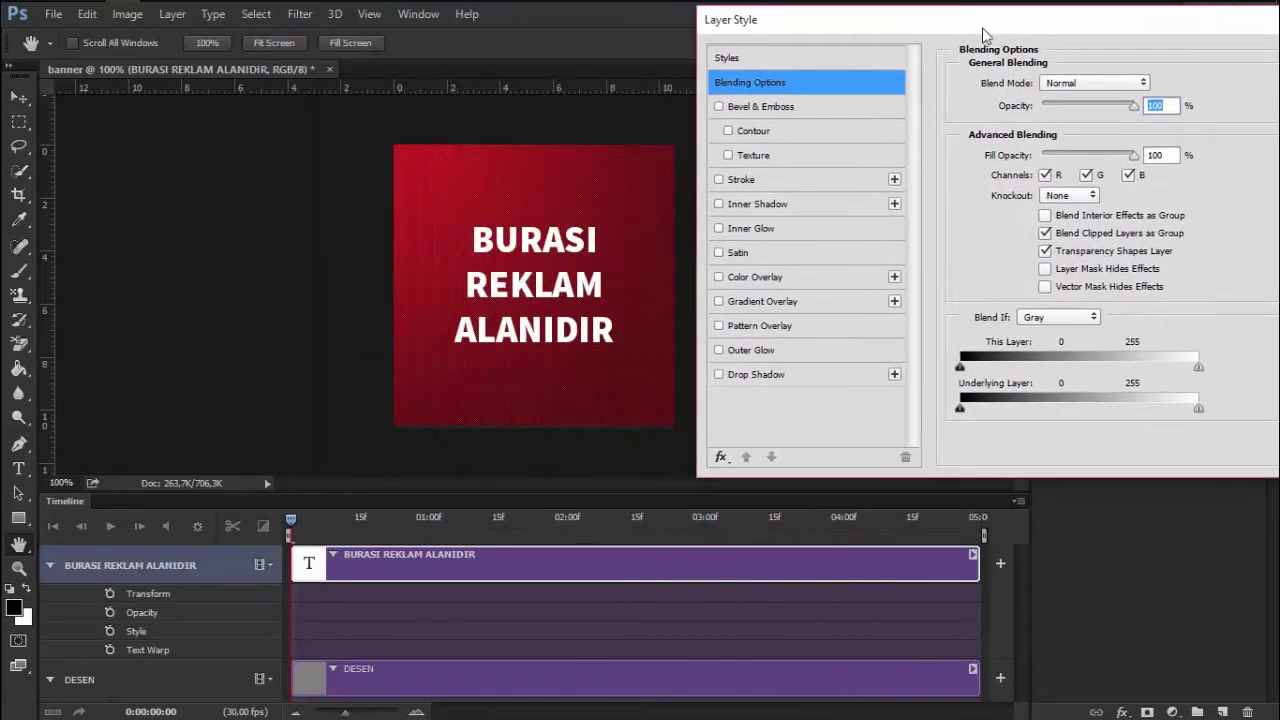
left_click_drag(562, 88, 767, 65)
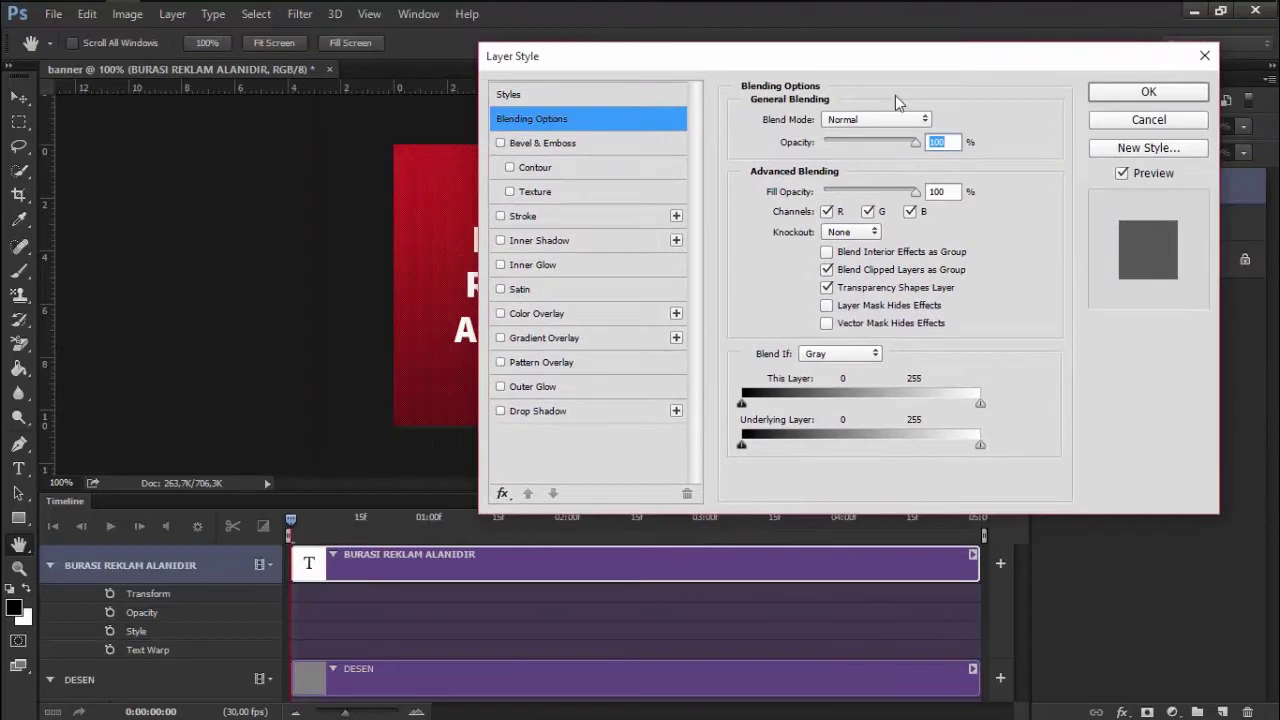
left_click(1205, 56)
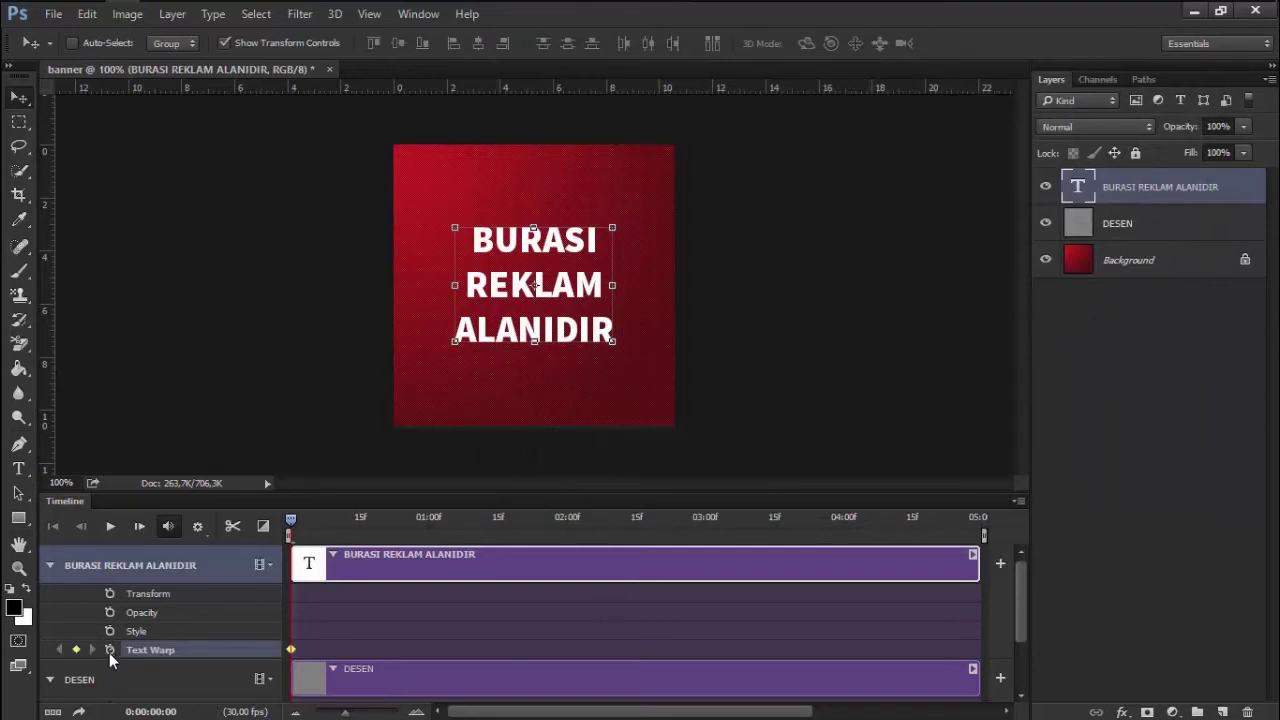
Select all the BURASI REKLAM ALANIDIR text, commit it, and keep the view at 100%
left_click(1045, 186)
left_click(1045, 186)
key("t")
left_click(435, 294)
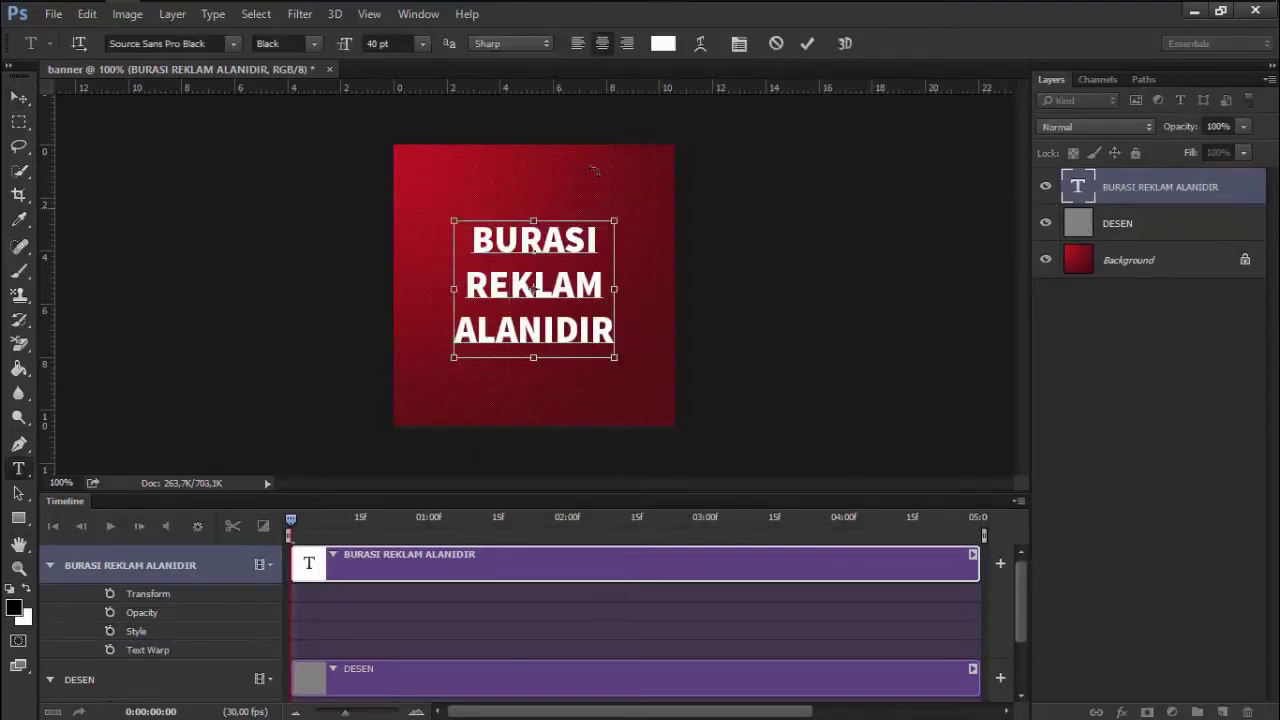
key("ctrl+a")
left_click(808, 44)
key("v")
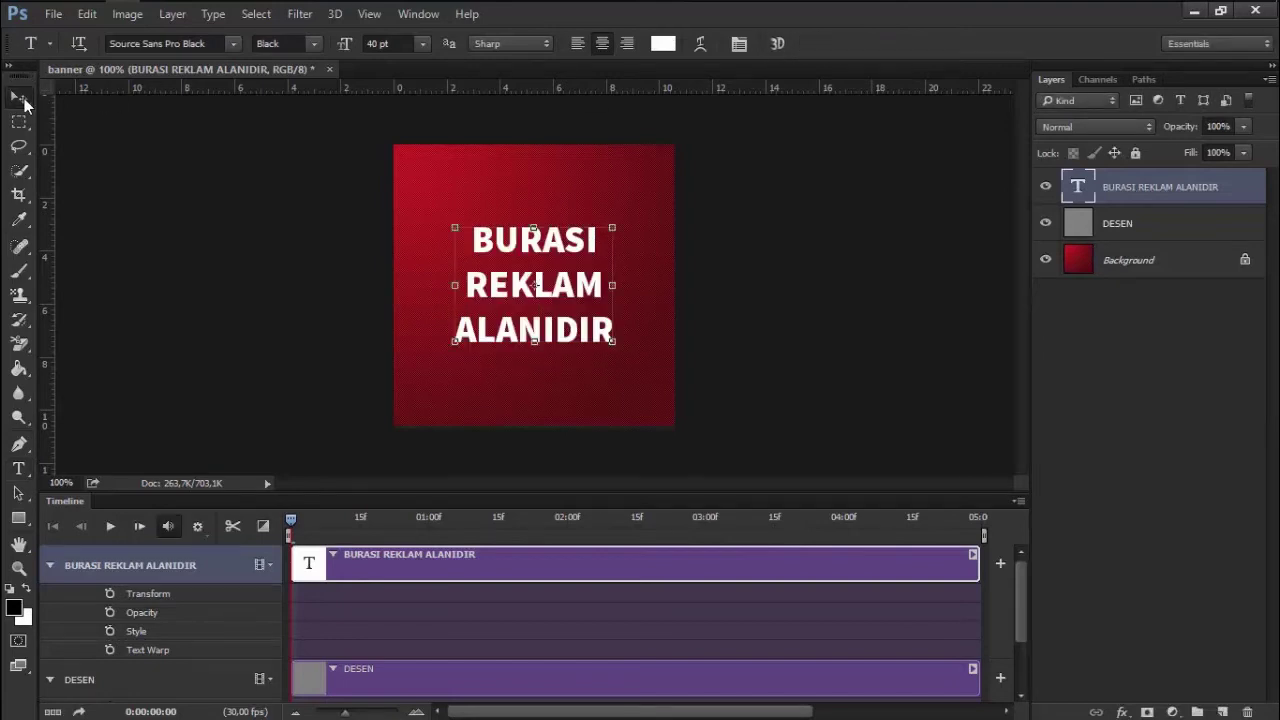
key("z")
right_click(580, 298)
left_click(604, 332)
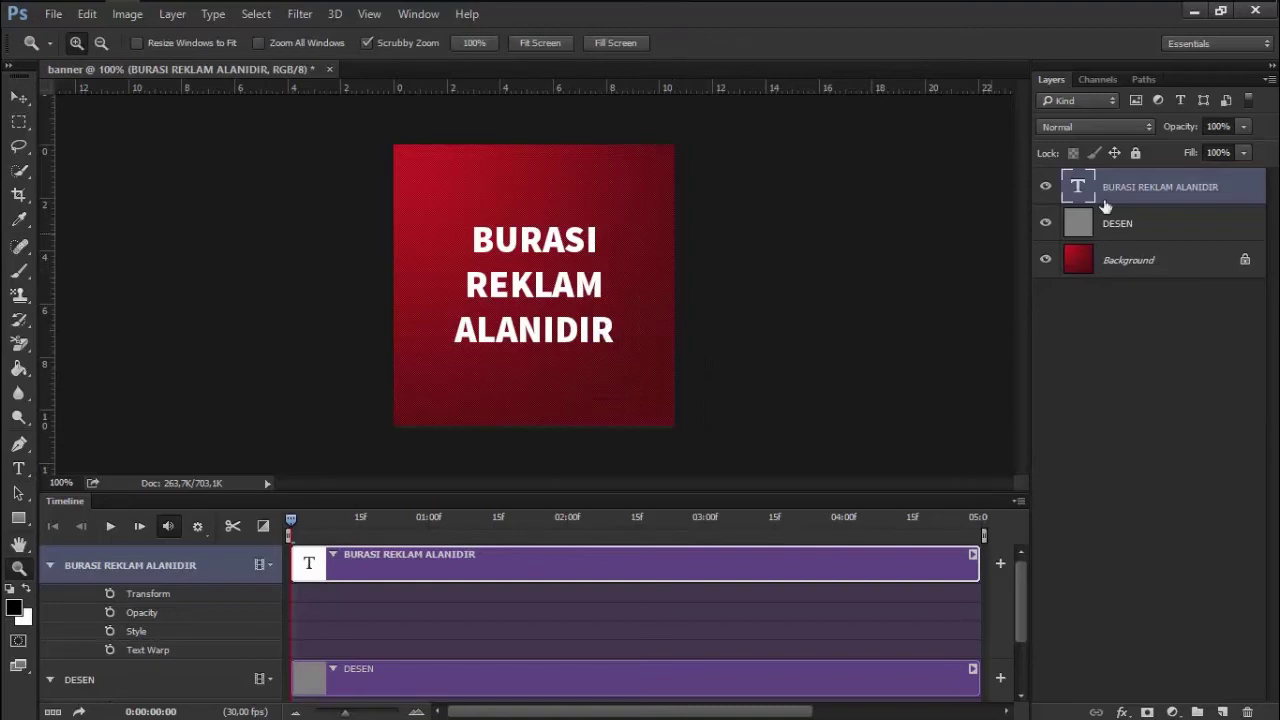
Rasterize the text layer and discard an empty new type layer
right_click(1157, 193)
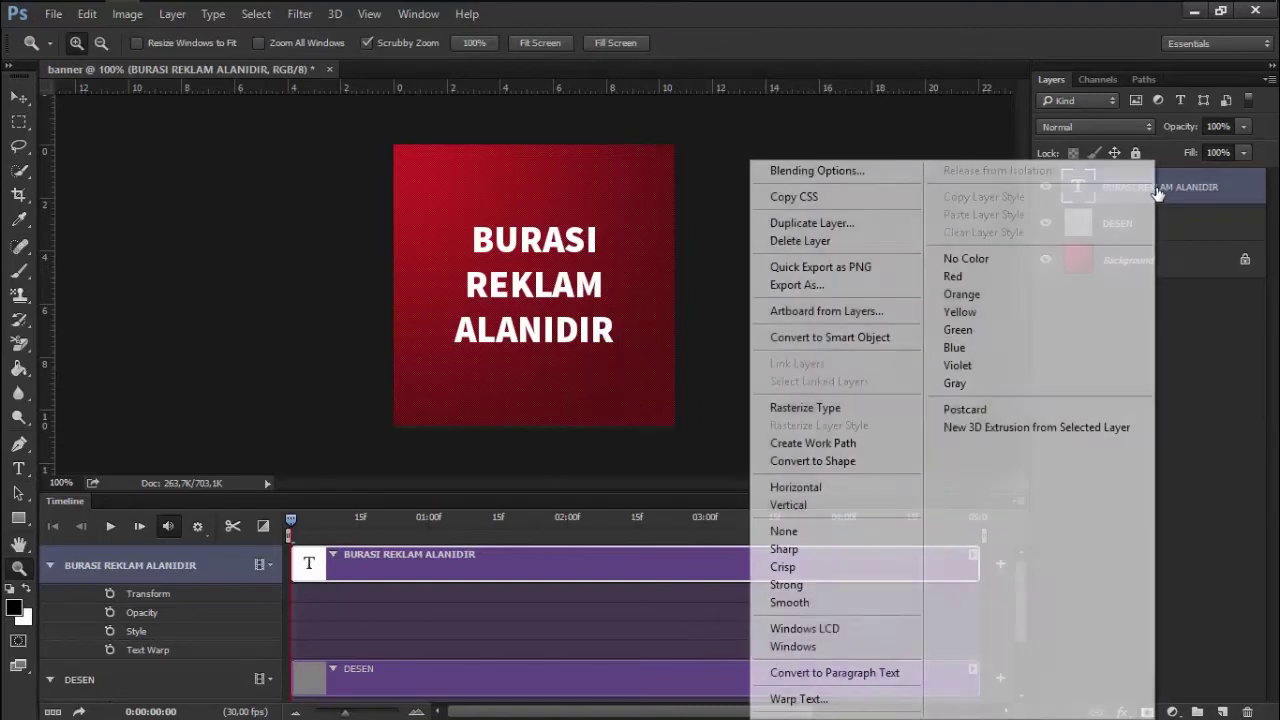
left_click(818, 416)
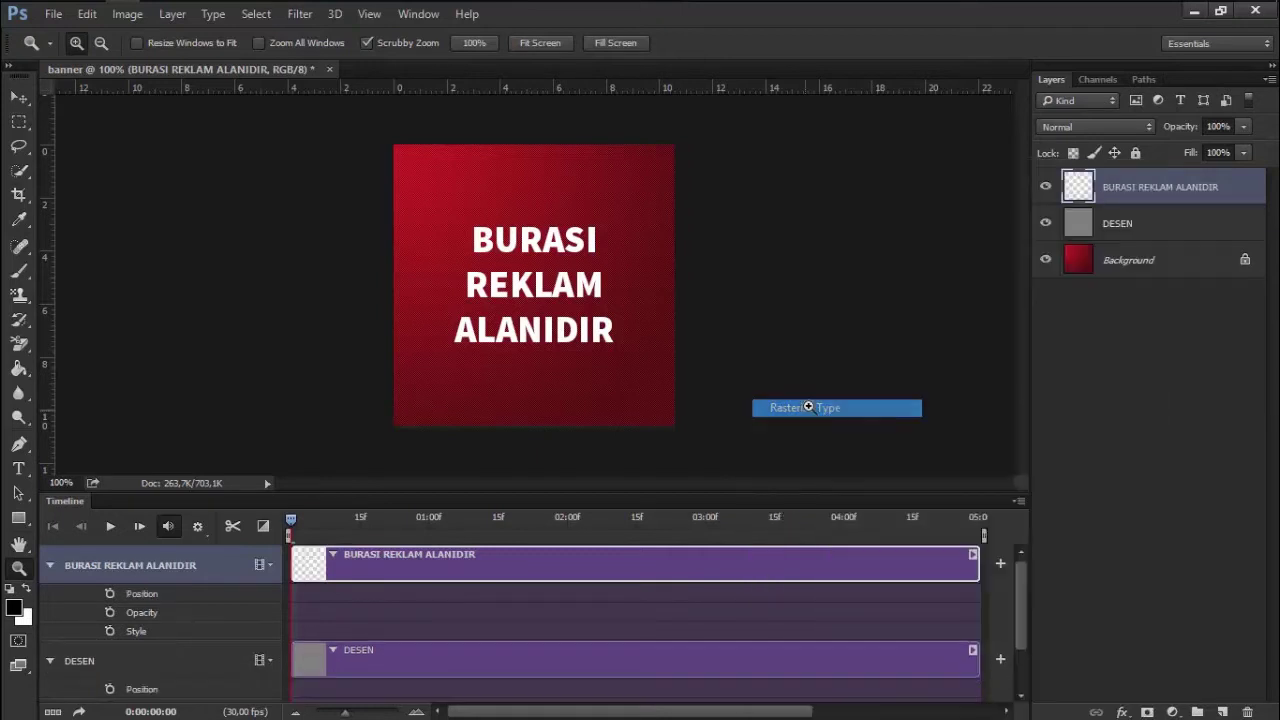
key("t")
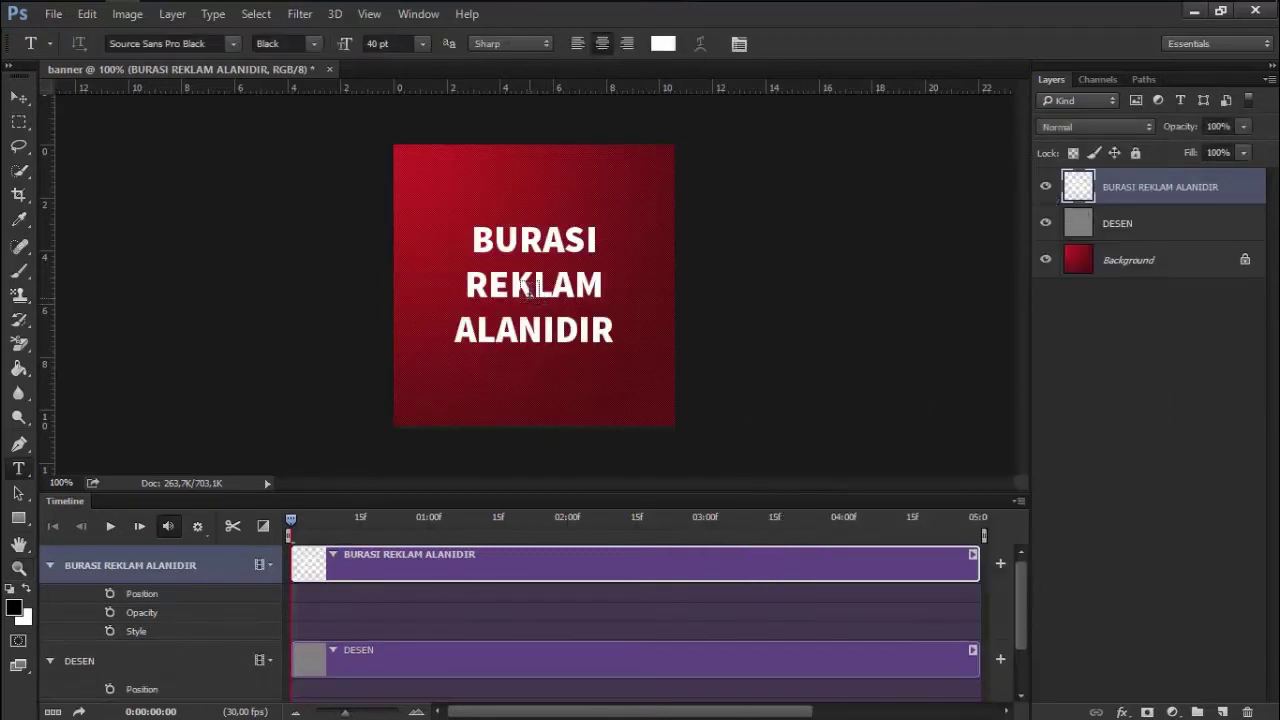
left_click(528, 286)
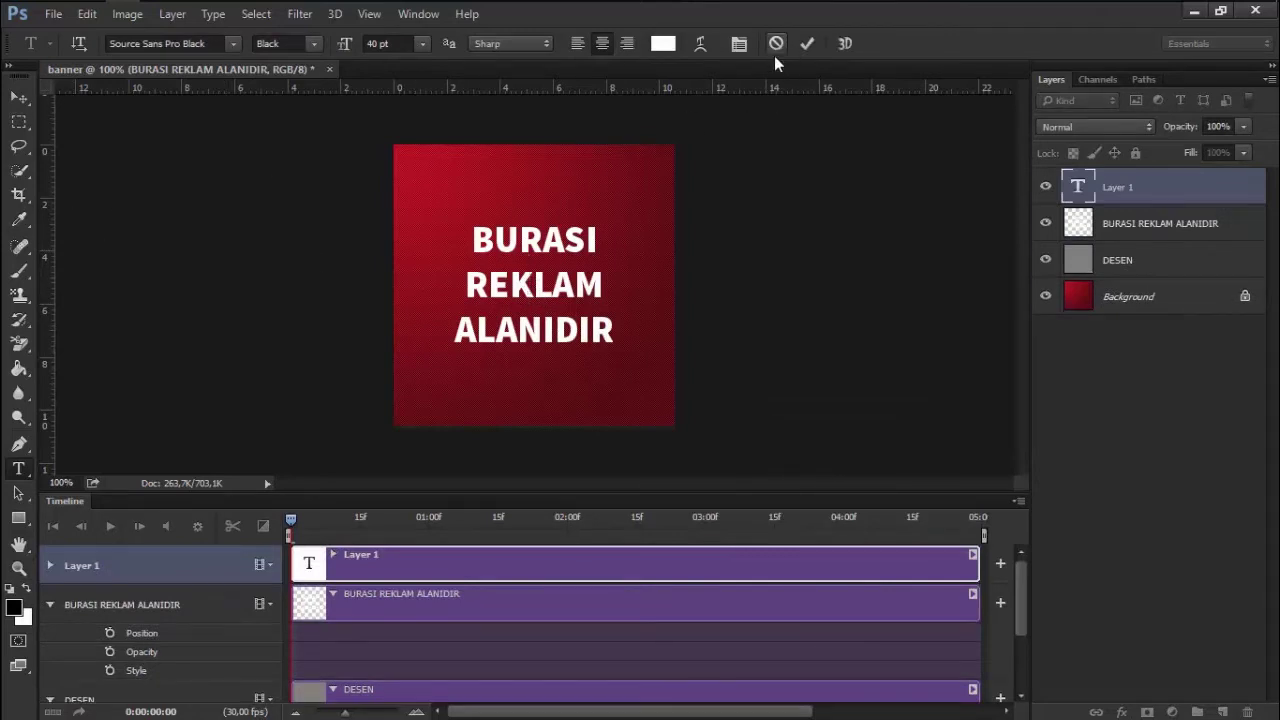
left_click(785, 44)
Centre the text horizontally and vertically on the canvas, then deselect
key("v")
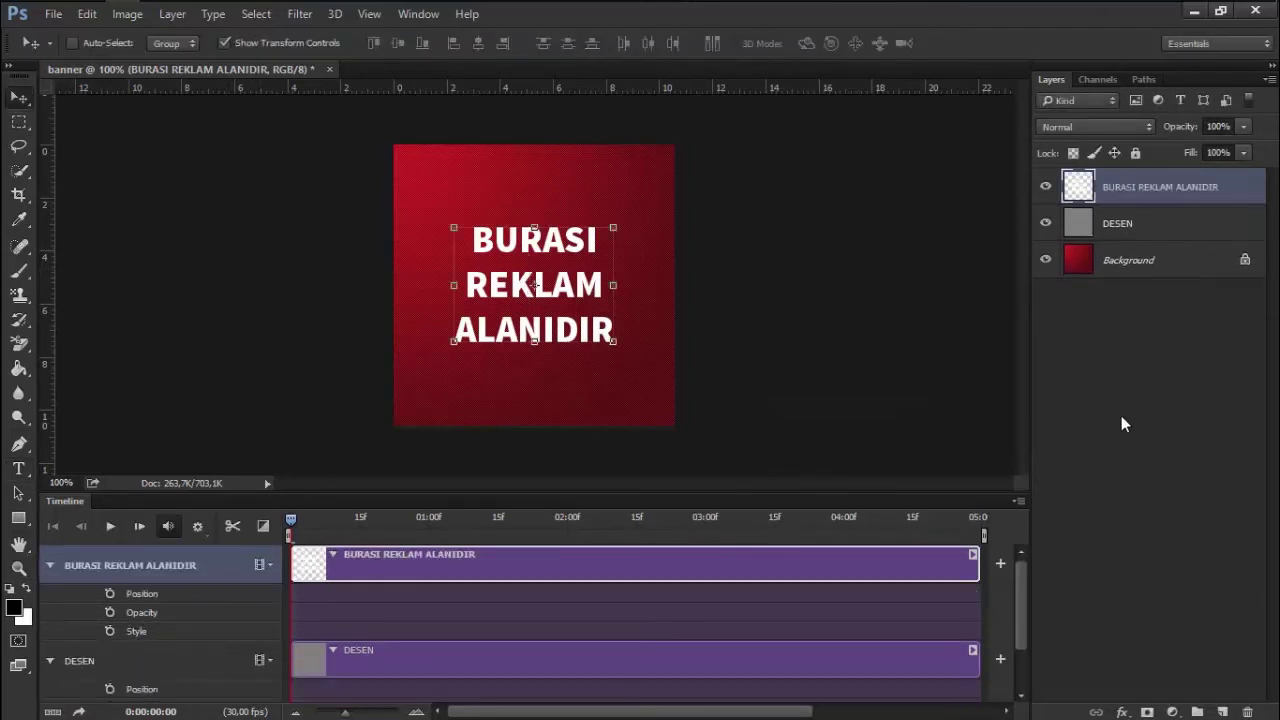
key("ctrl+a")
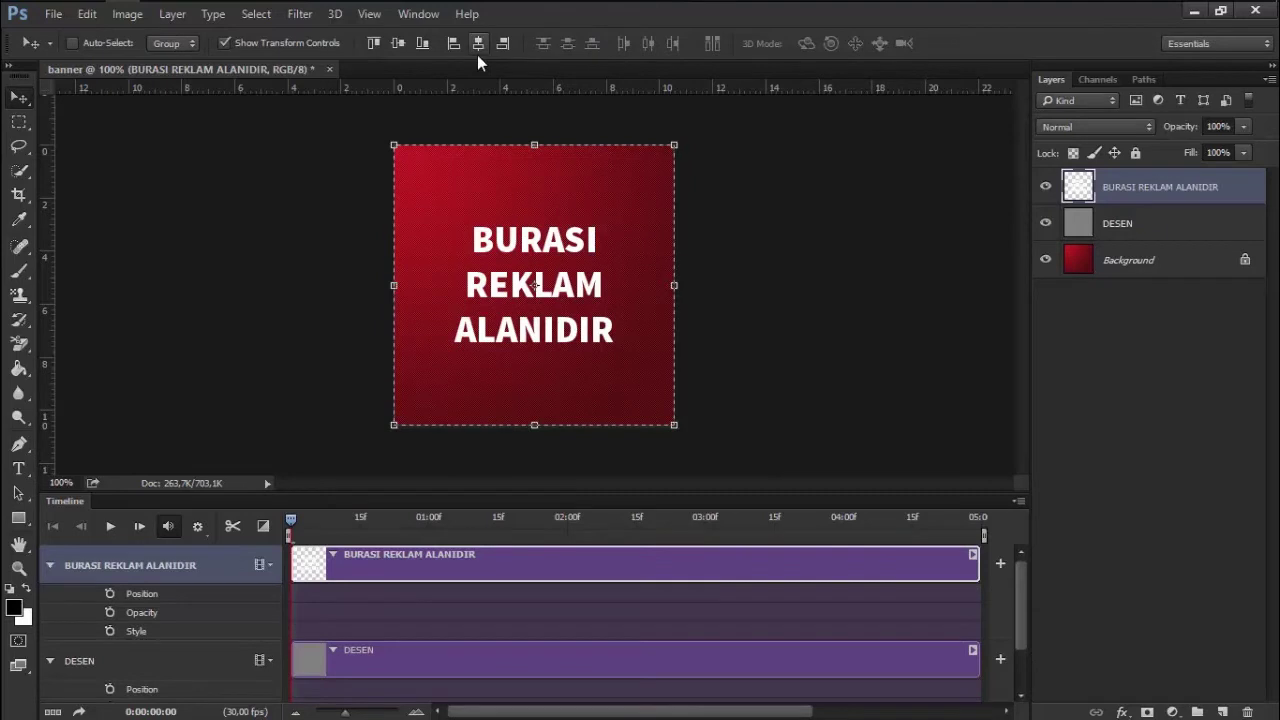
left_click(478, 46)
left_click(398, 44)
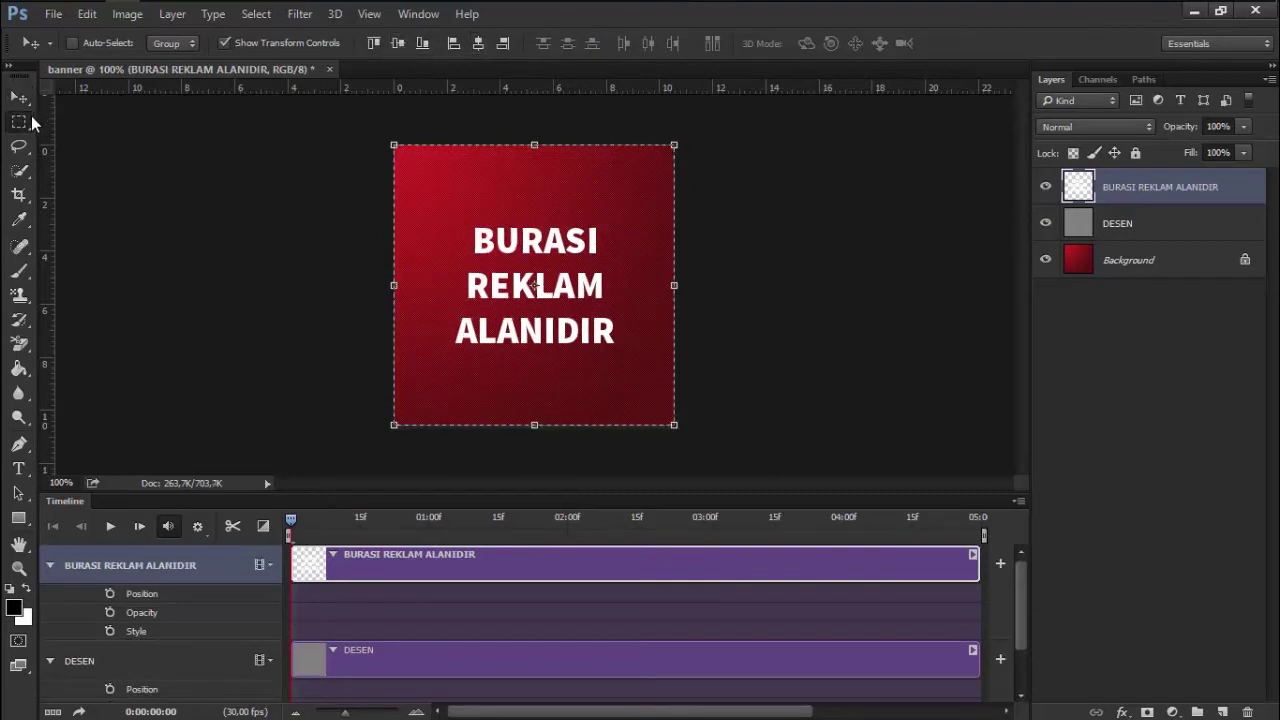
left_click(19, 122)
key("ctrl+d")
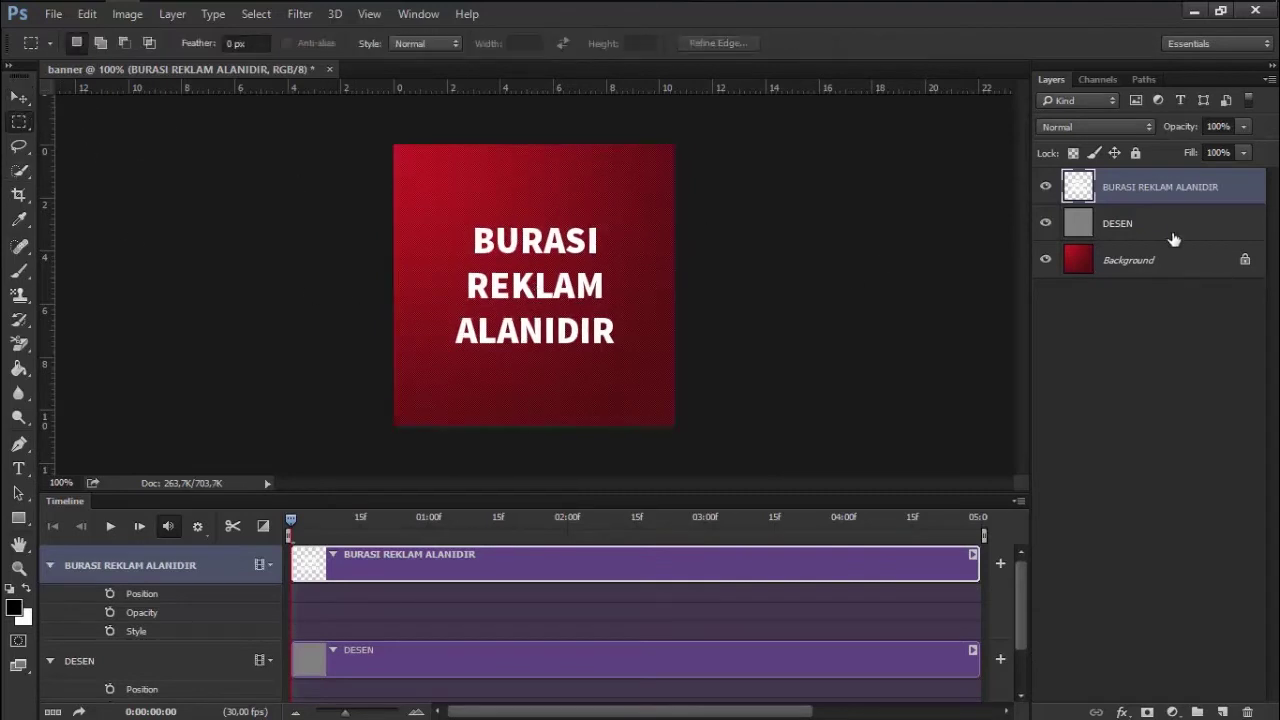
Marquee the word BURASI and copy it to a new layer
left_click(1045, 186)
left_click(1045, 186)
left_click_drag(448, 212, 607, 265)
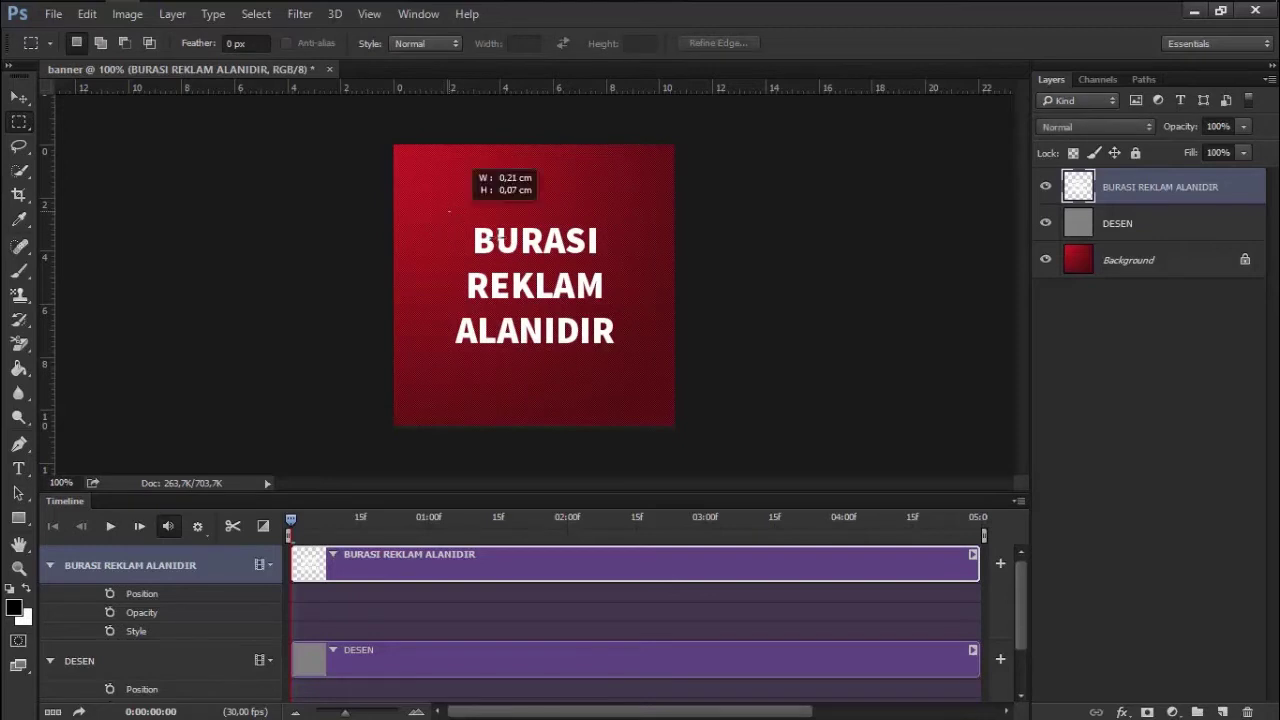
right_click(19, 122)
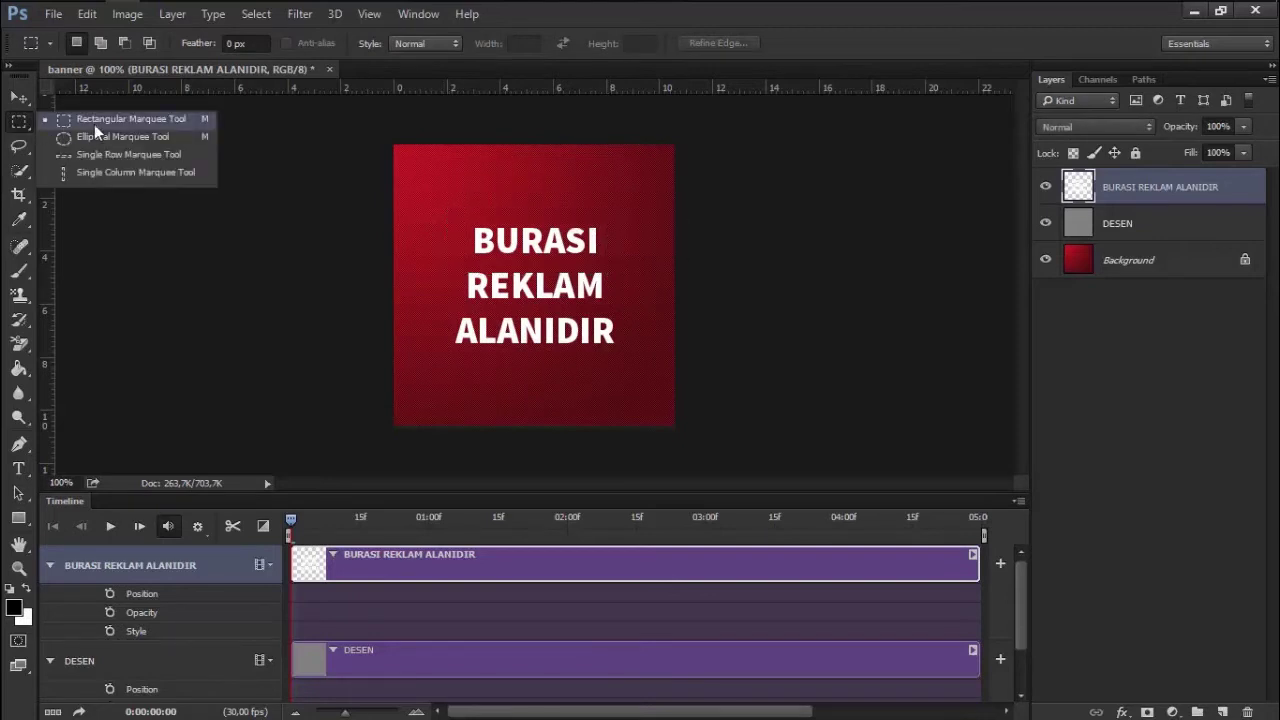
left_click(140, 120)
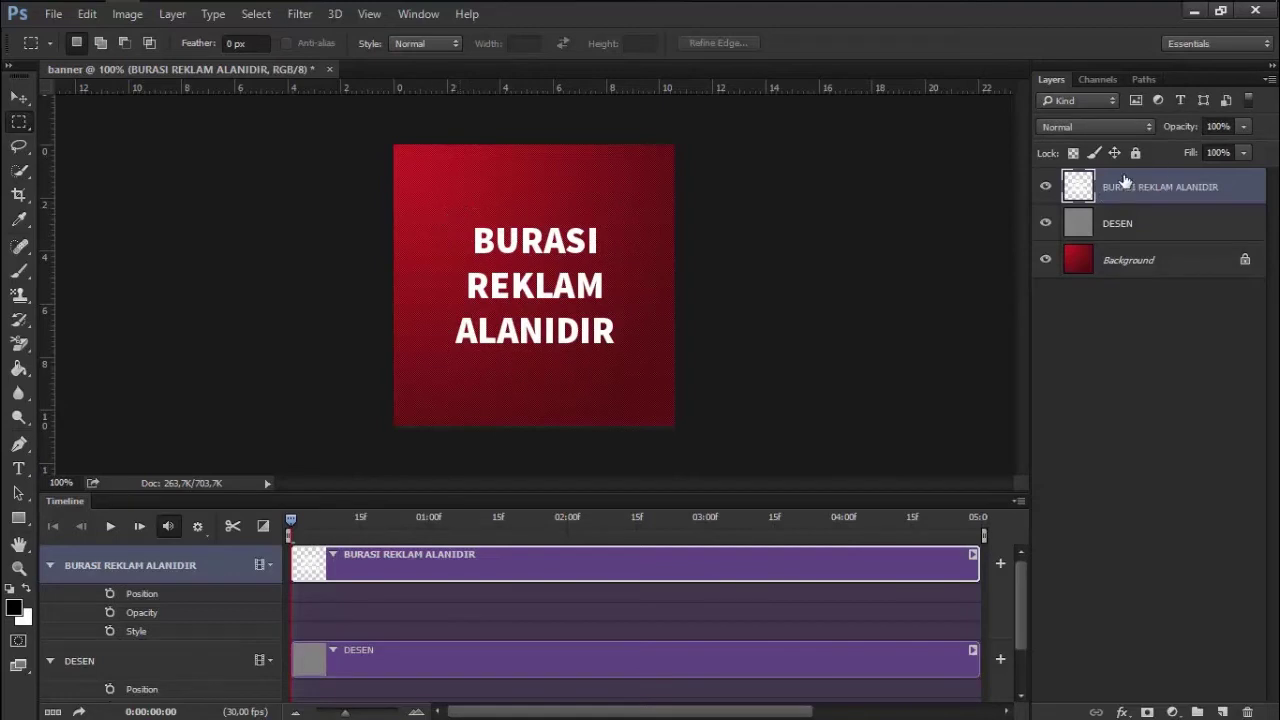
left_click_drag(465, 217, 607, 262)
left_click_drag(606, 262, 607, 263)
key("ctrl+j")
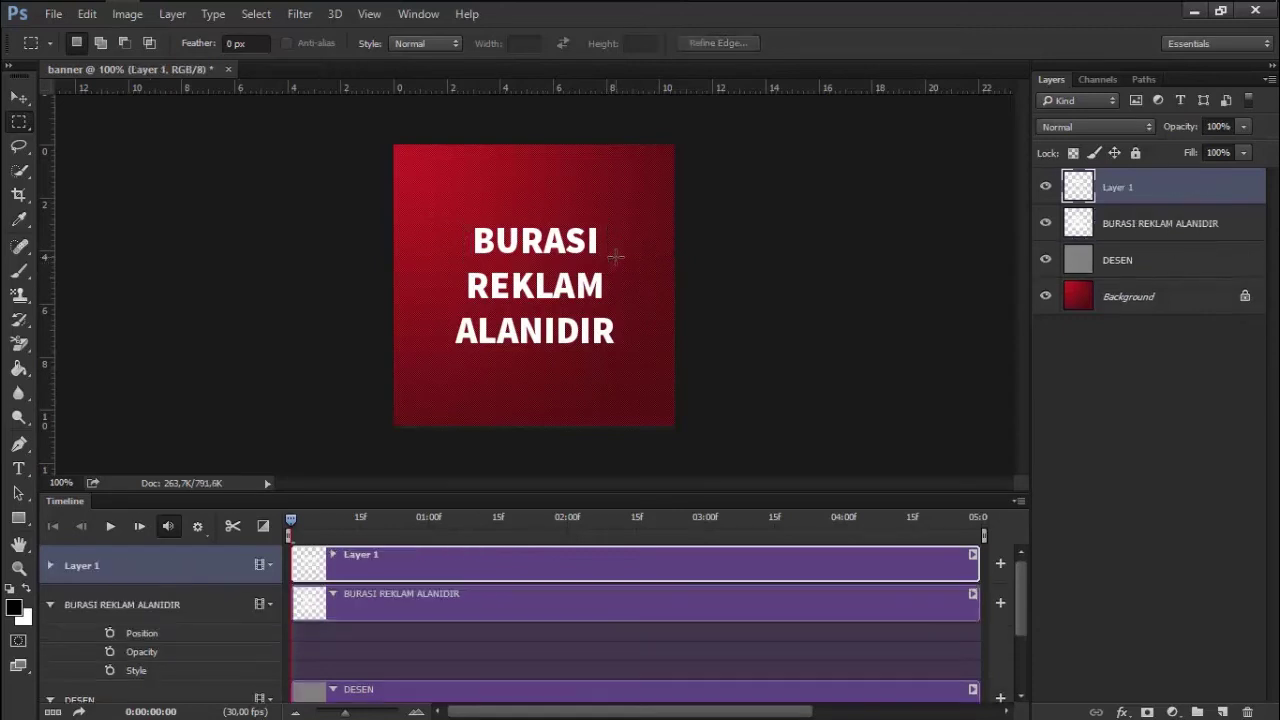
Hide the combined text layer and rename the copied layer BURASI
left_click(1045, 187)
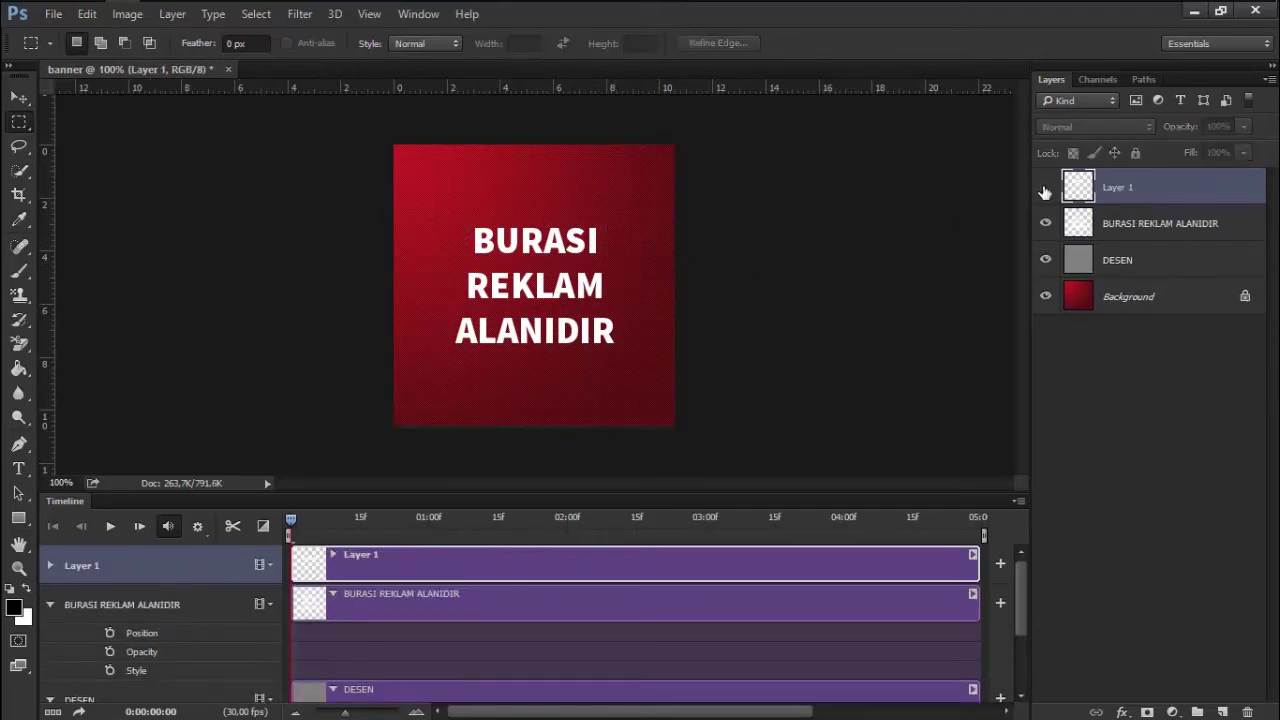
left_click(1045, 223)
left_click(1045, 190)
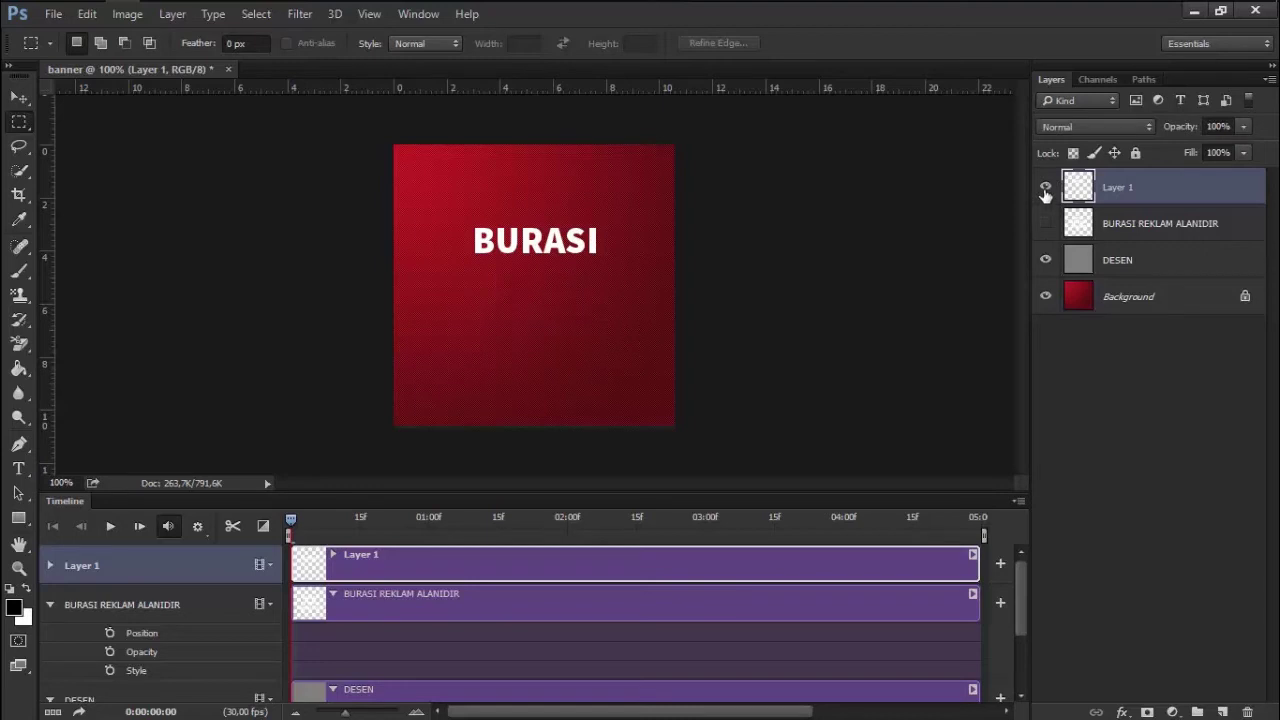
double_click(1127, 187)
type("bura")
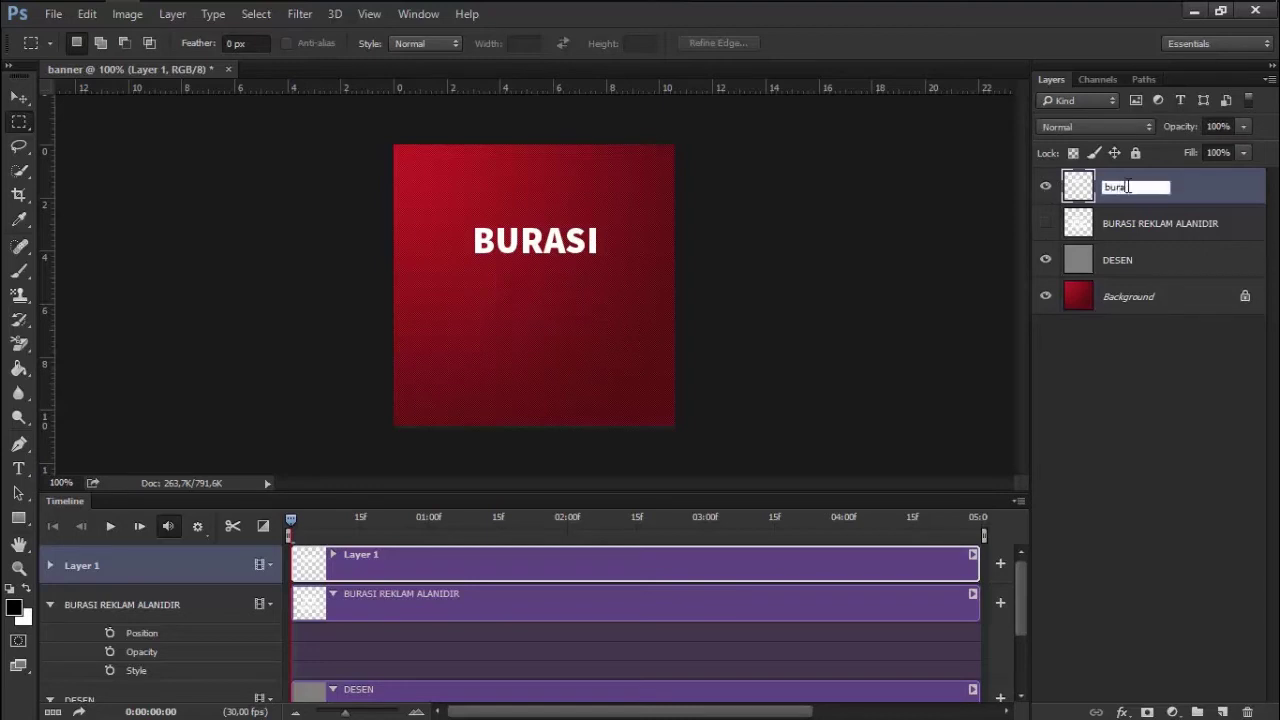
type("RAS")
type("I")
key("Return")
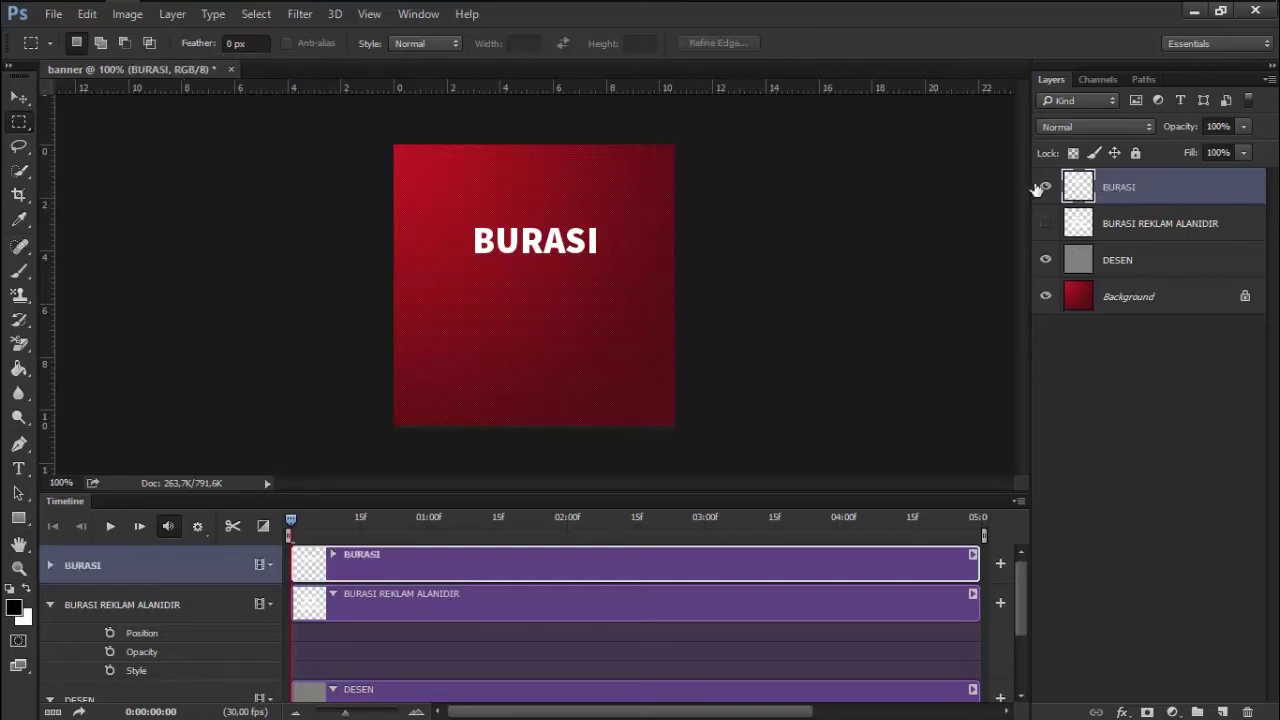
Marquee the word REKLAM on the combined layer and copy it to a new layer
left_click(1044, 188)
left_click(1045, 222)
left_click(1122, 230)
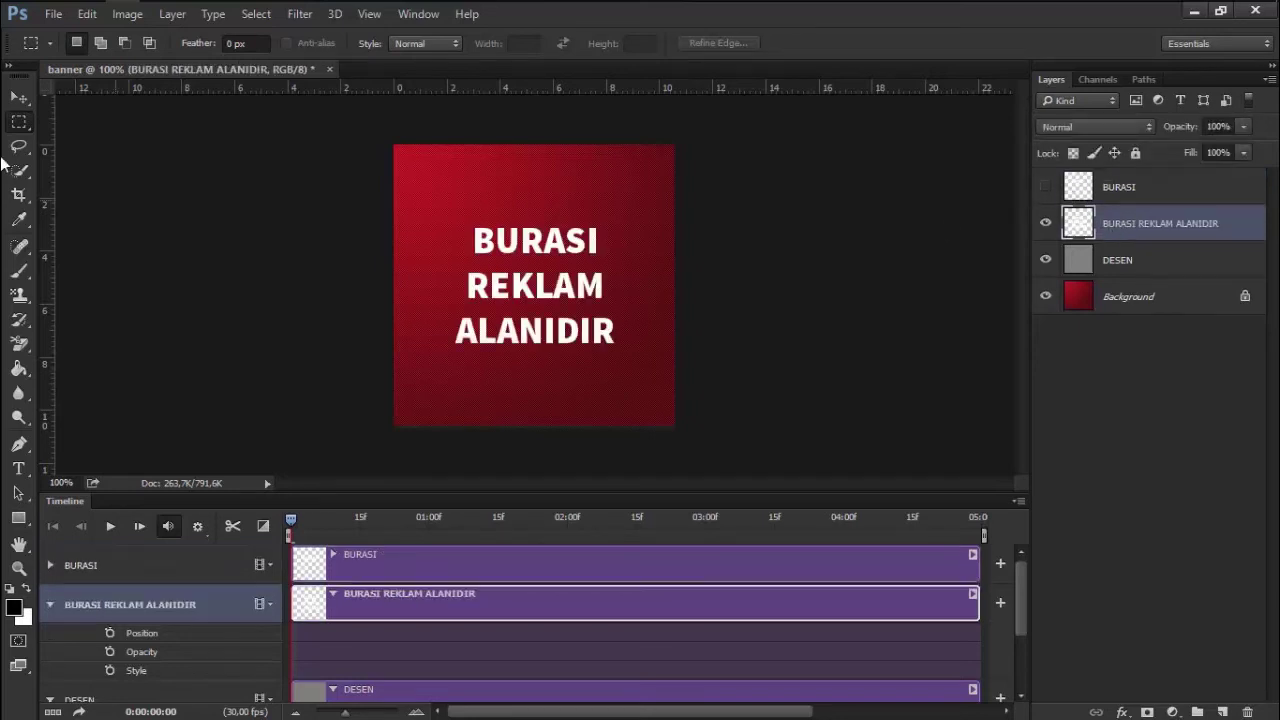
left_click_drag(458, 270, 620, 304)
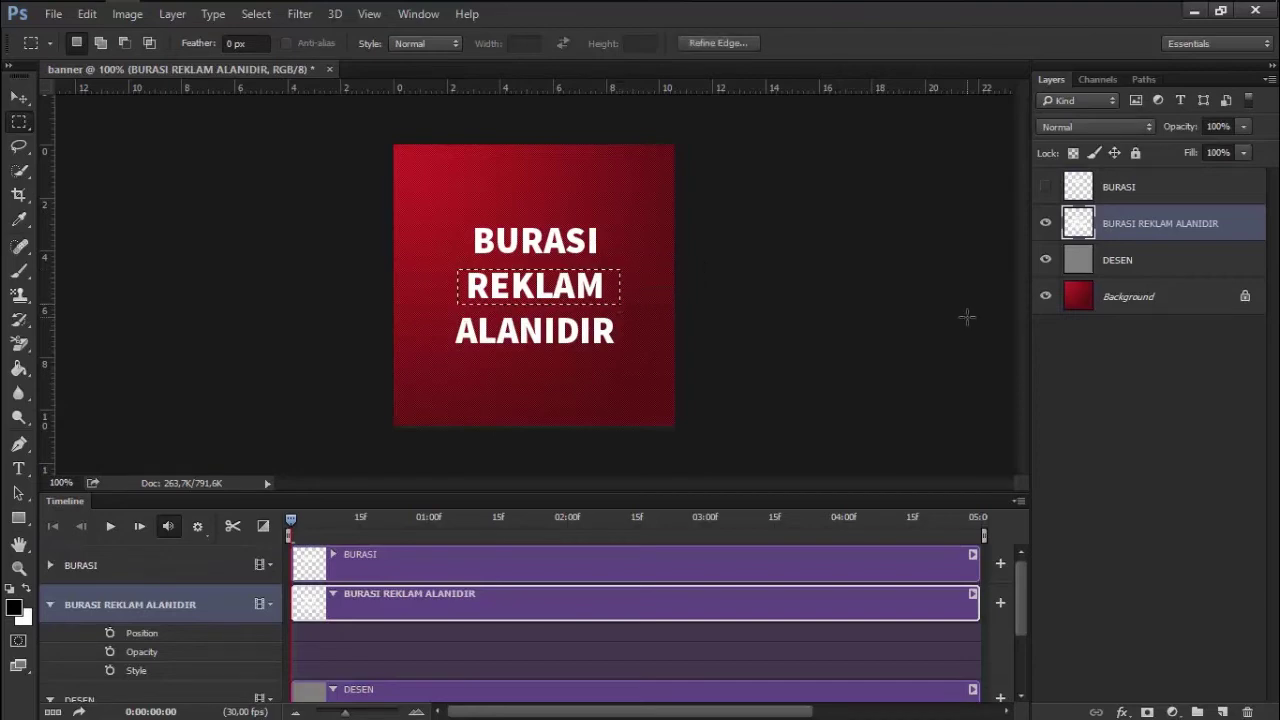
key("ctrl+k")
key("Escape")
key("ctrl+j")
Rename the new layer REKLAM
double_click(1122, 236)
key("Escape")
double_click(1118, 224)
type("REKLAM")
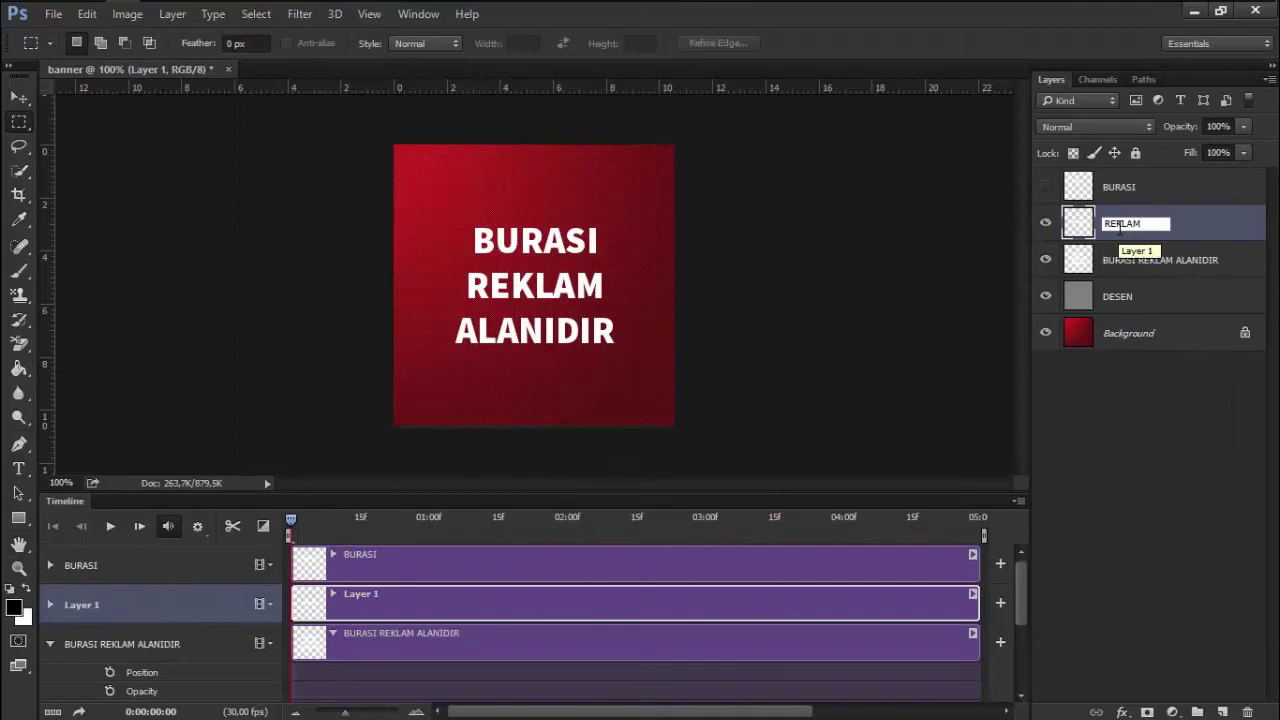
left_click(1150, 262)
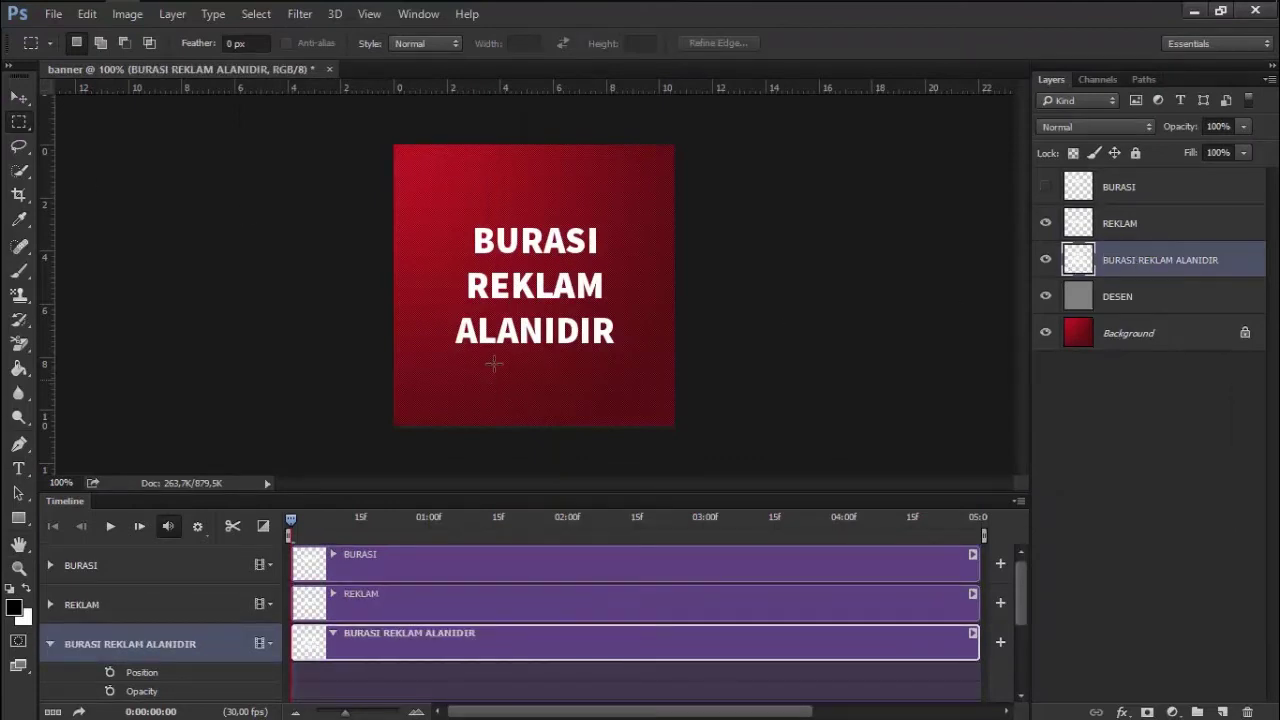
Copy ALANIDIR to a layer named ALANIDIR and delete the original combined text layer
left_click_drag(439, 308, 631, 357)
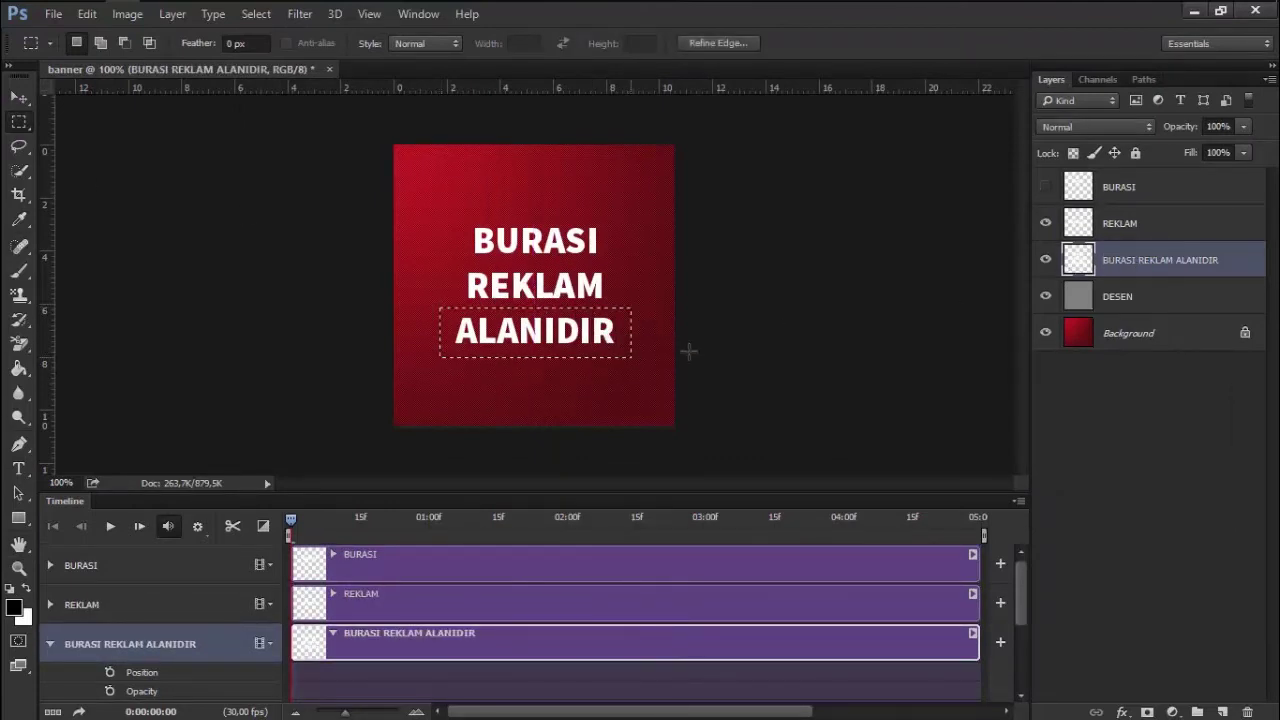
key("ctrl+j")
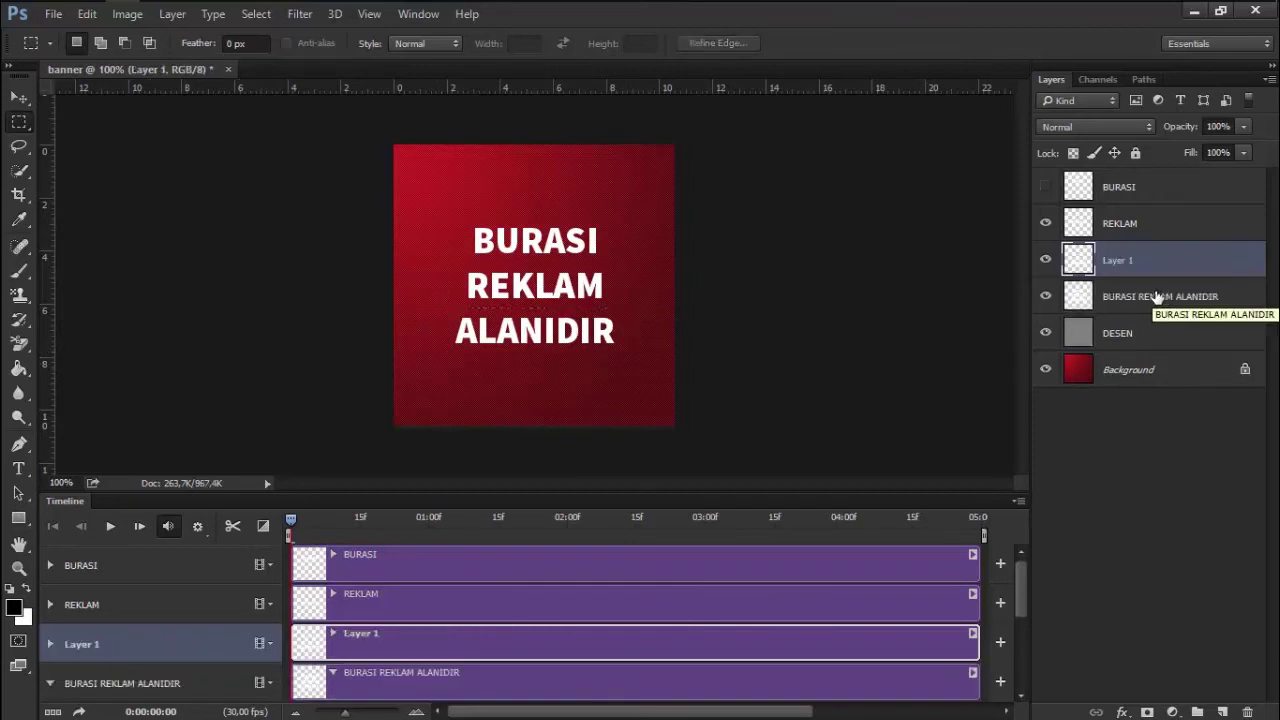
left_click(1045, 296)
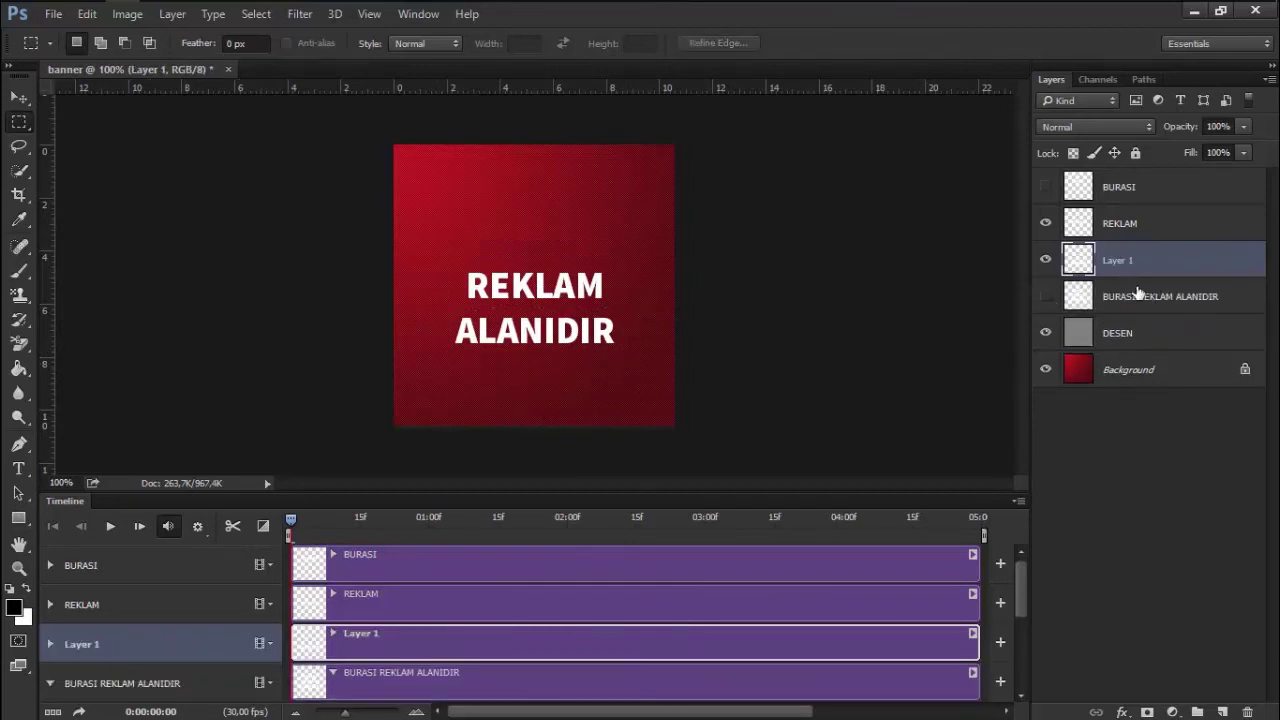
left_click(1138, 296)
key("Delete")
double_click(1118, 260)
type("ALANID")
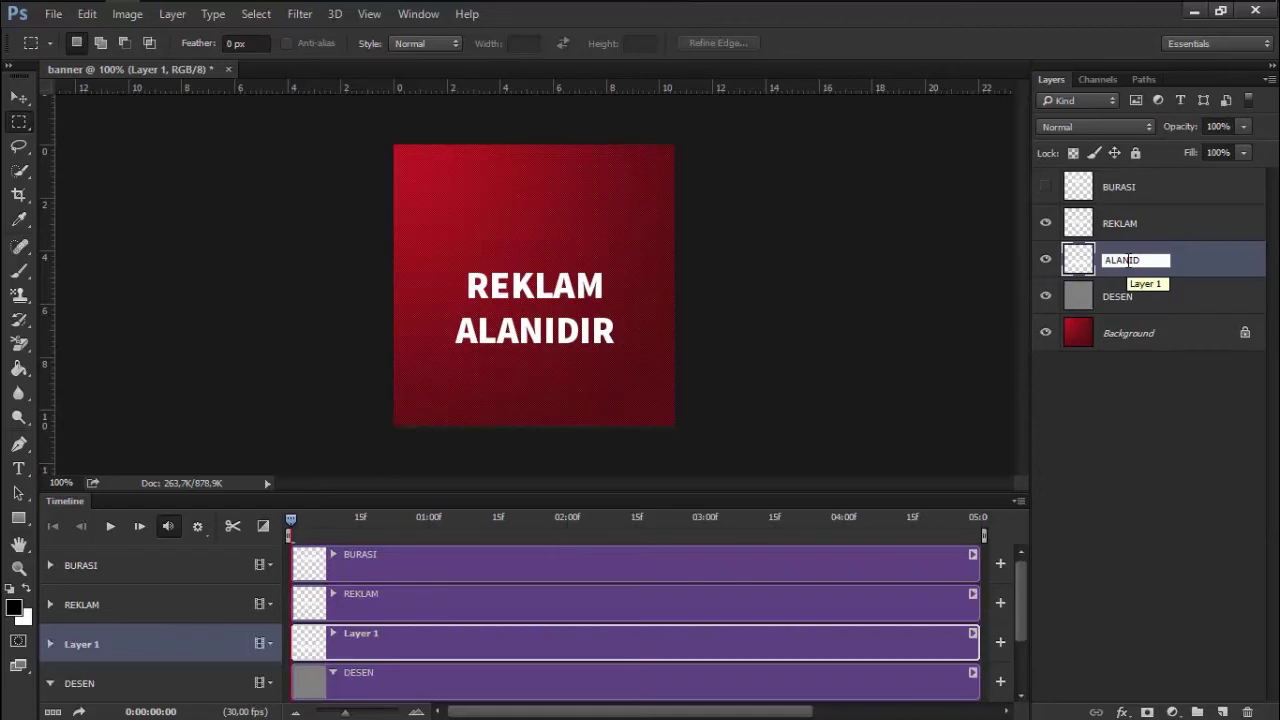
type("IR")
key("Return")
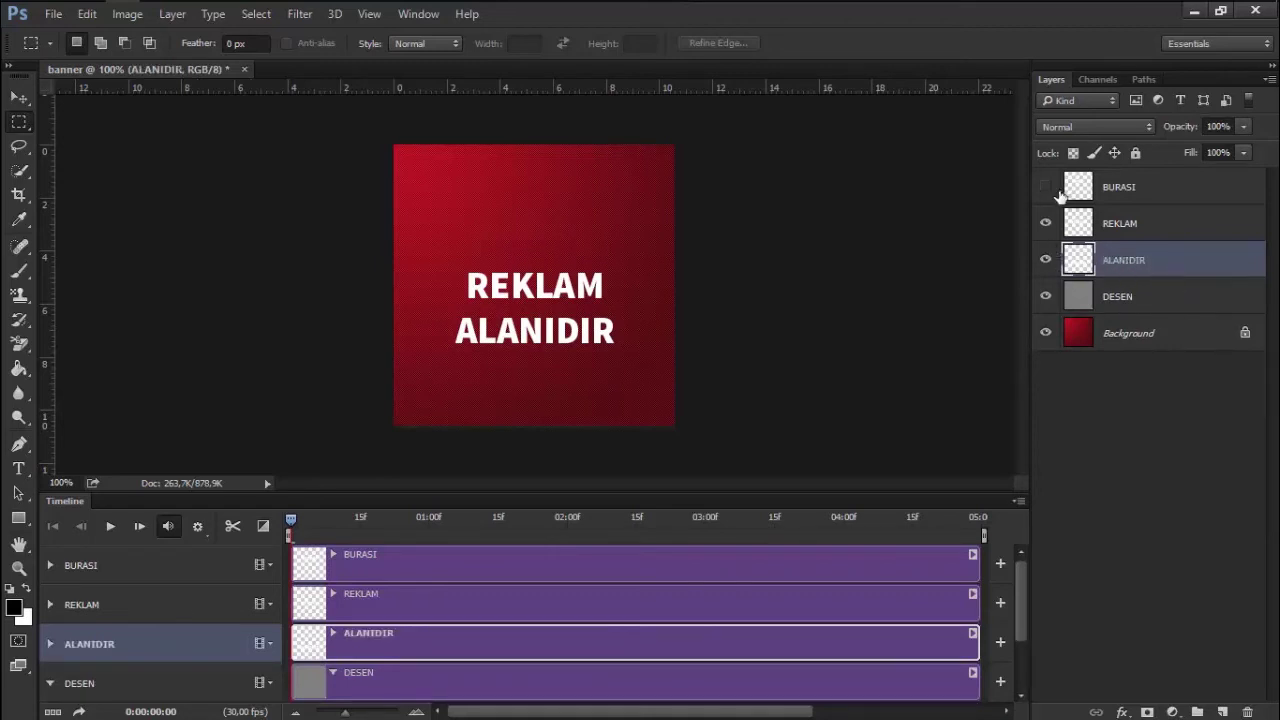
Show BURASI again and check the BURASI, REKLAM and ALANIDIR layers
left_click(1045, 186)
left_click(1150, 192)
left_click(1140, 228)
left_click(1140, 260)
left_click(1137, 192)
left_click(20, 100)
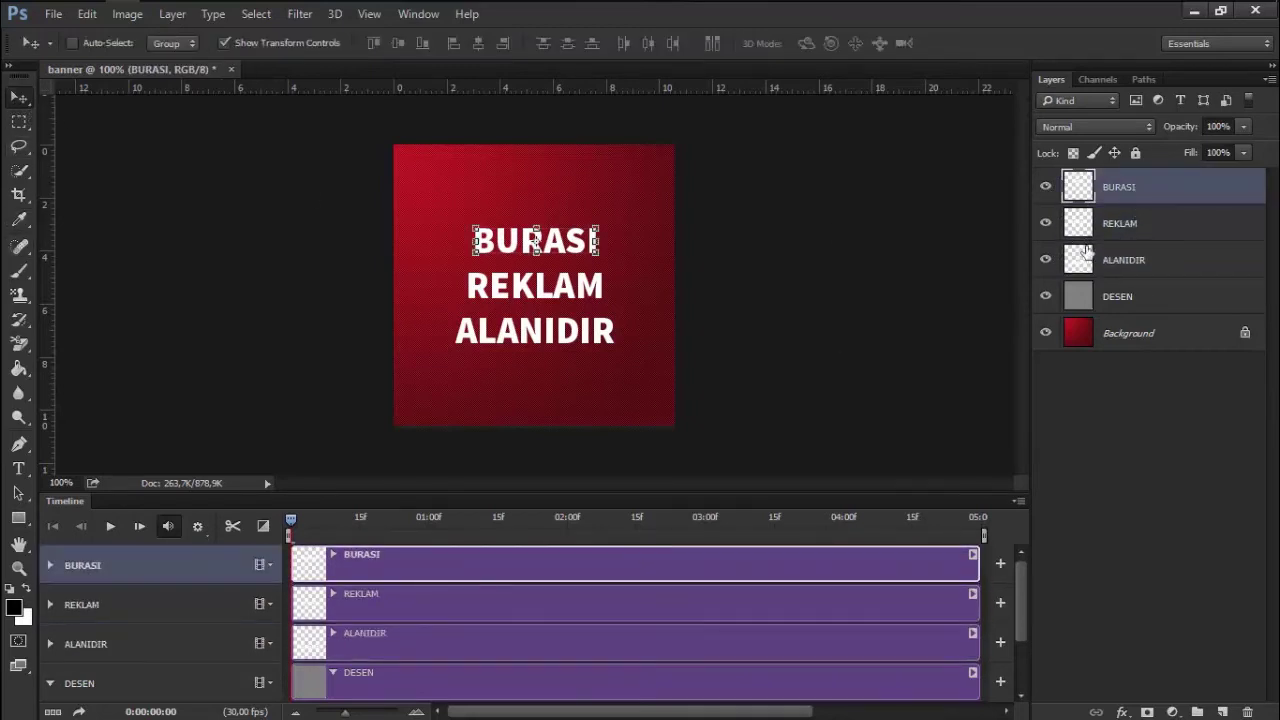
Nudge BURASI slightly left and make the animation timeline taller
left_click(1148, 230)
left_click(1148, 258)
left_click(1148, 204)
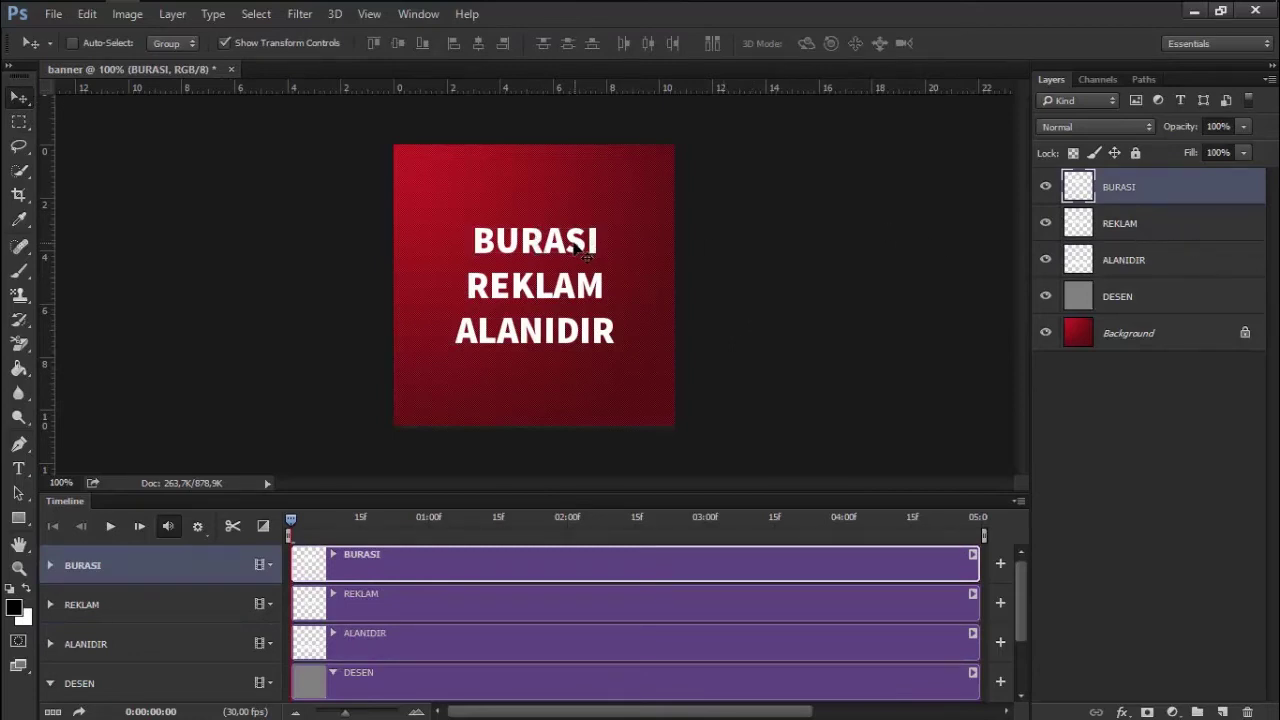
left_click_drag(536, 241, 534, 241)
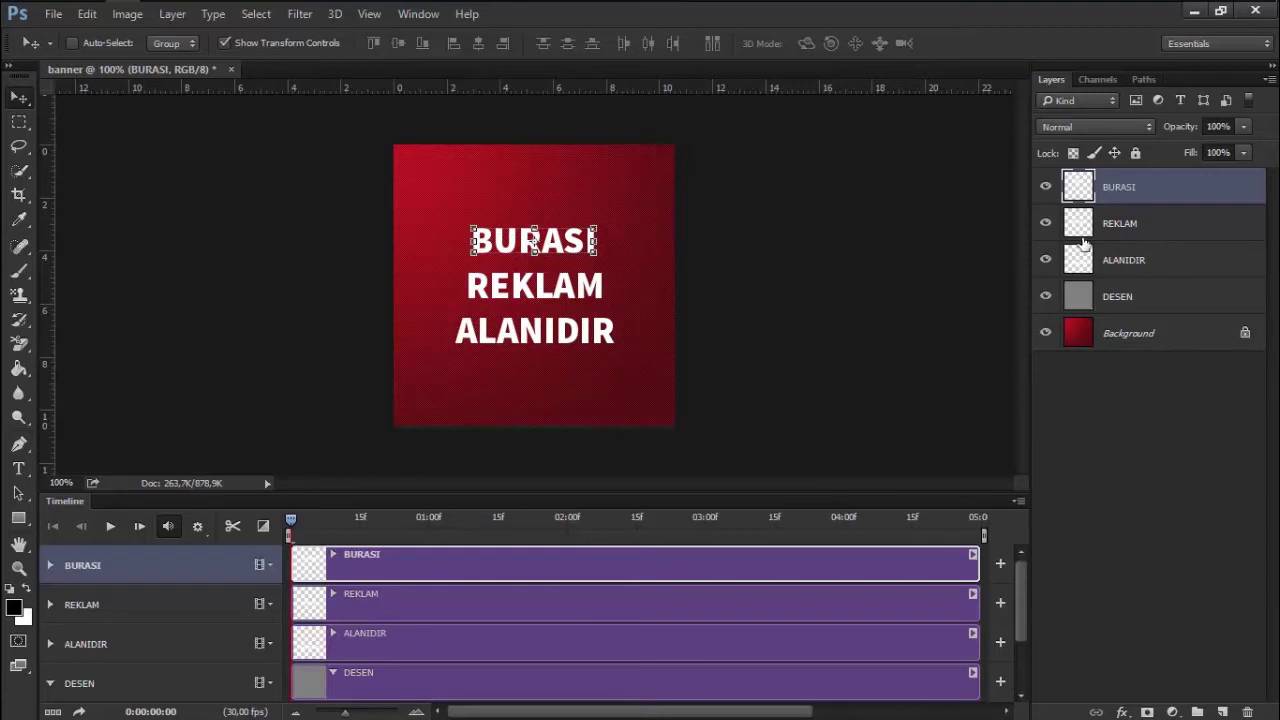
left_click(1118, 232)
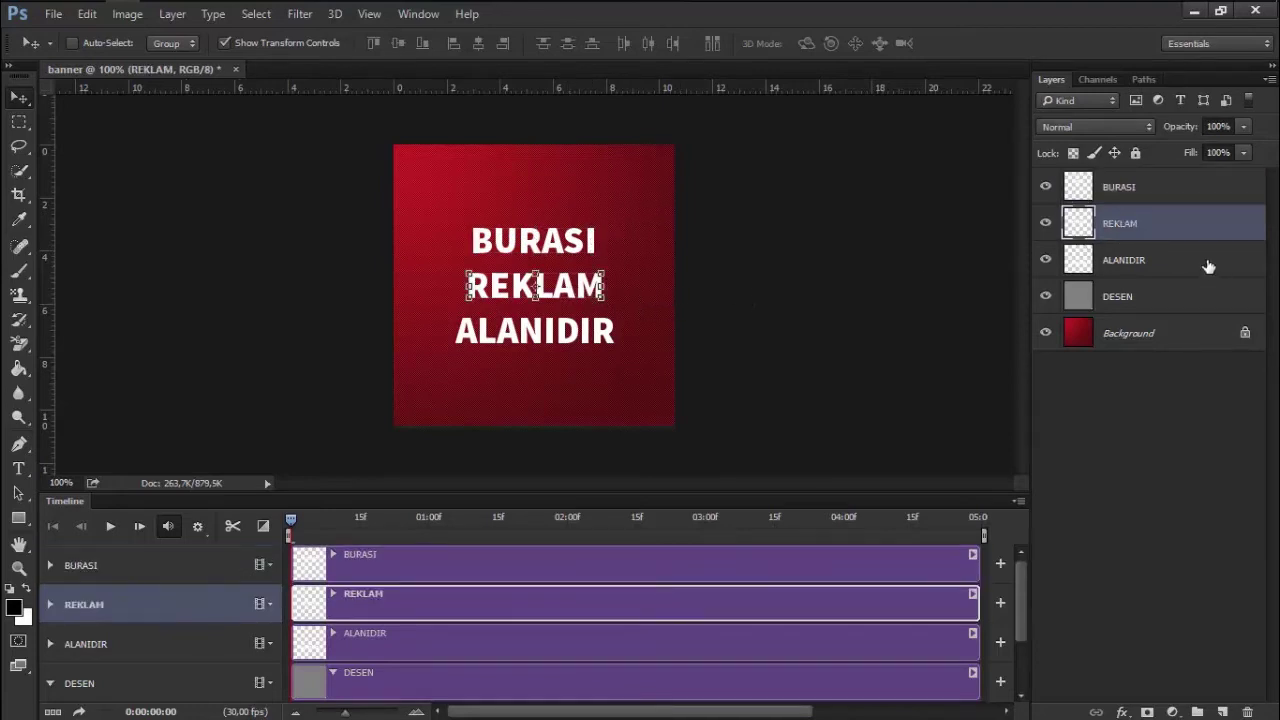
left_click(1143, 256)
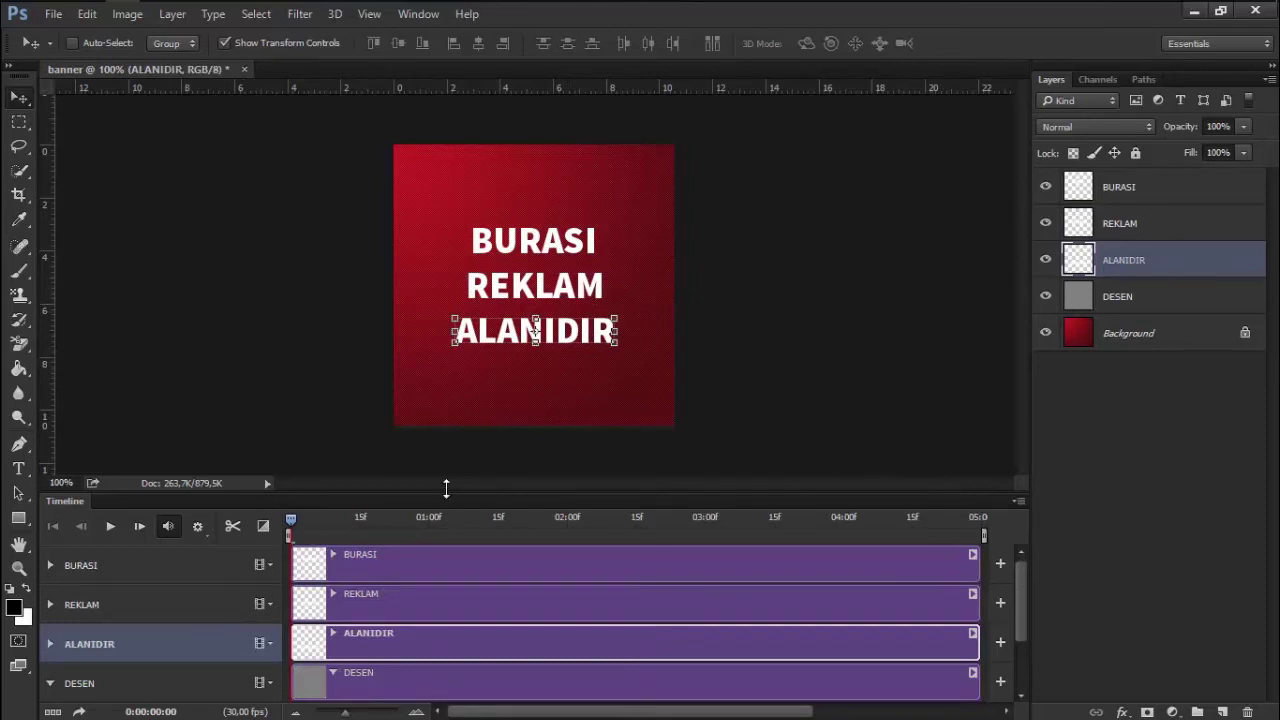
left_click_drag(446, 488, 456, 446)
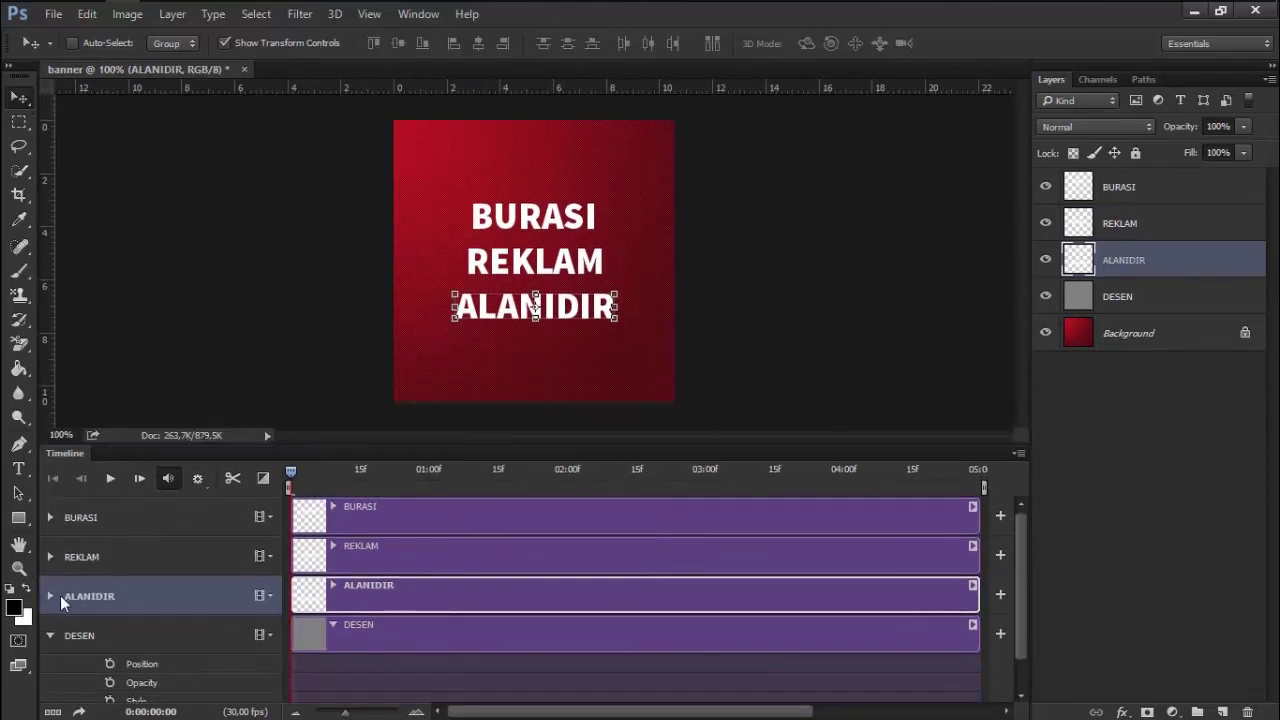
Merge the DESEN pattern layer with the Background layer
left_click(48, 636)
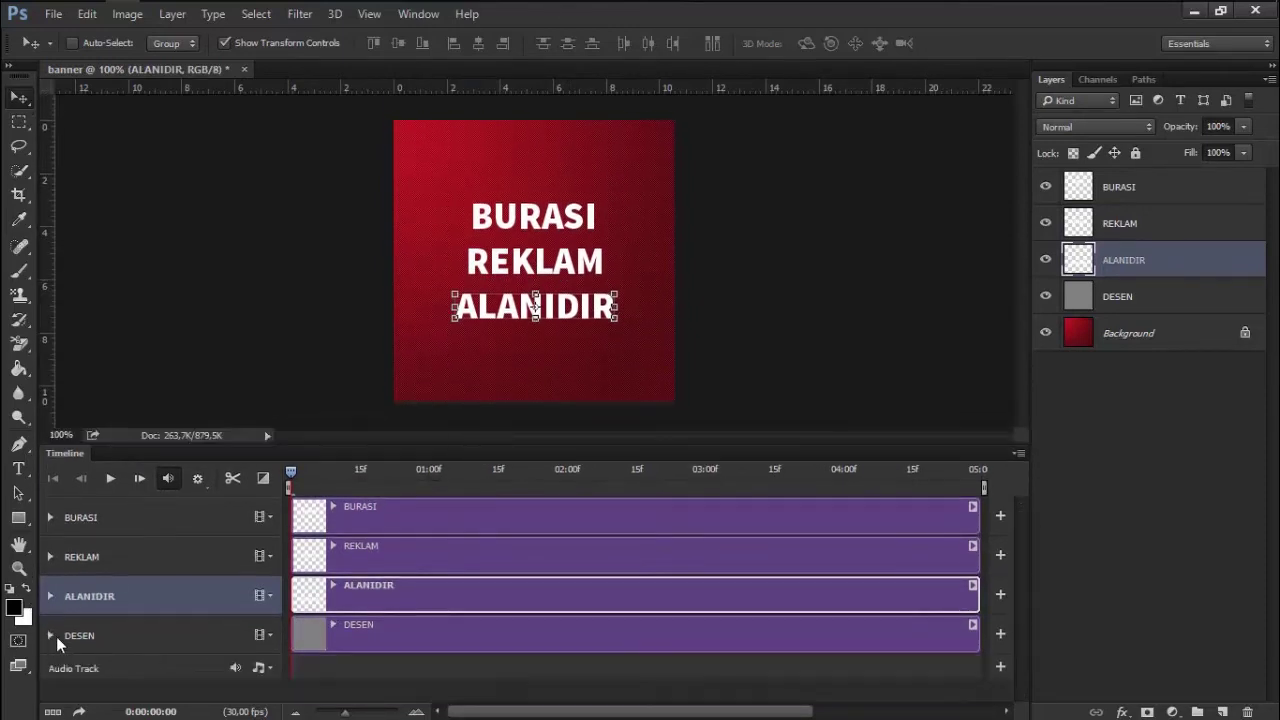
left_click(202, 635)
key("ctrl")
left_click(1157, 341, "ctrl")
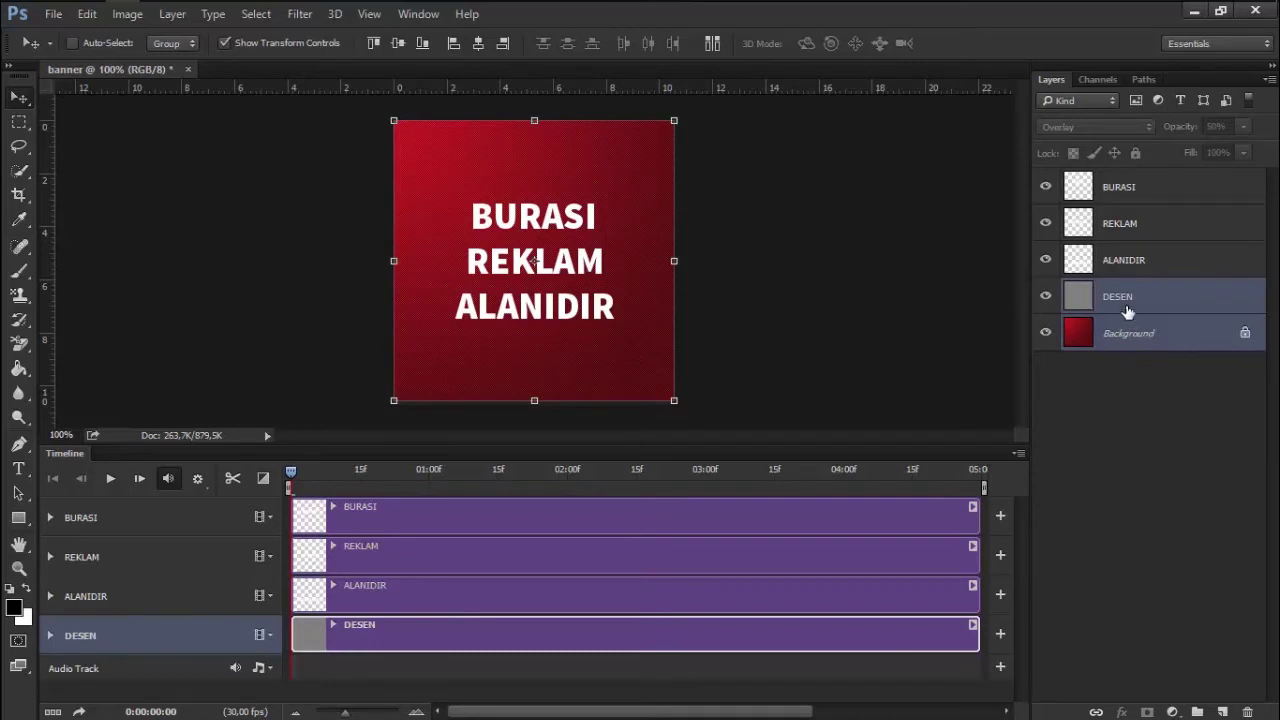
right_click(1130, 305)
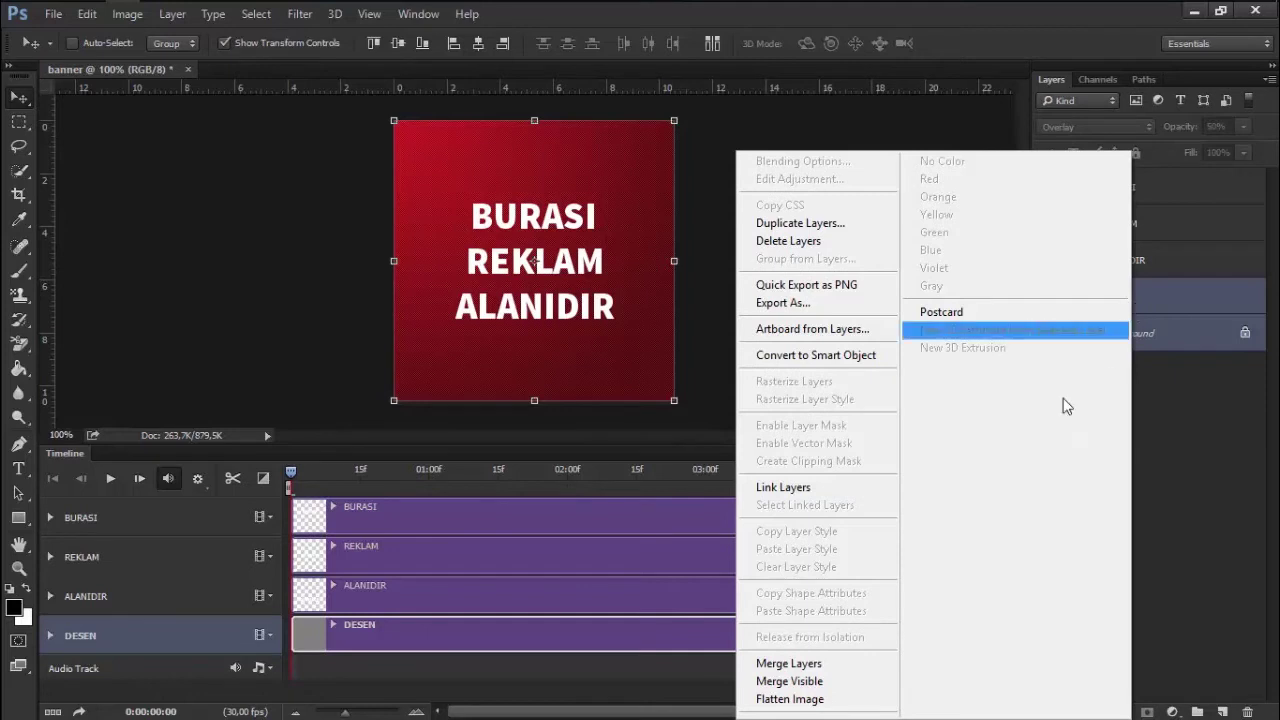
left_click(793, 664)
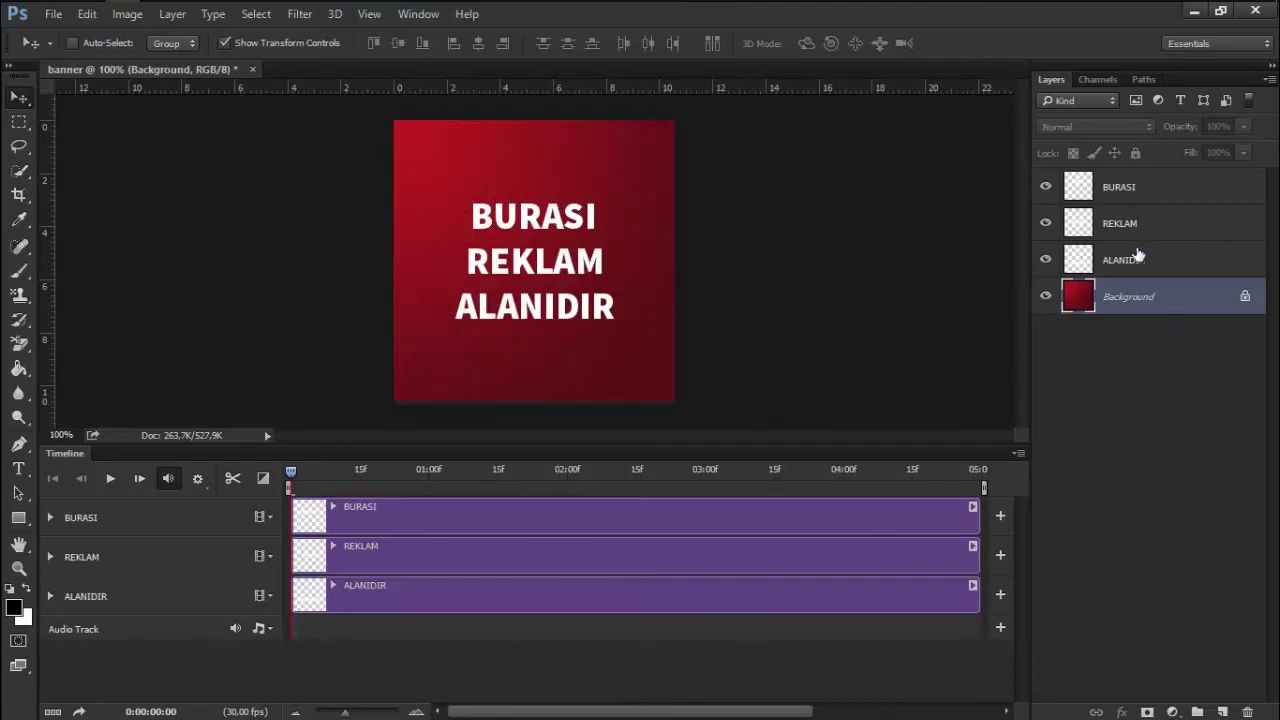
left_click(1117, 200)
left_click(1130, 230)
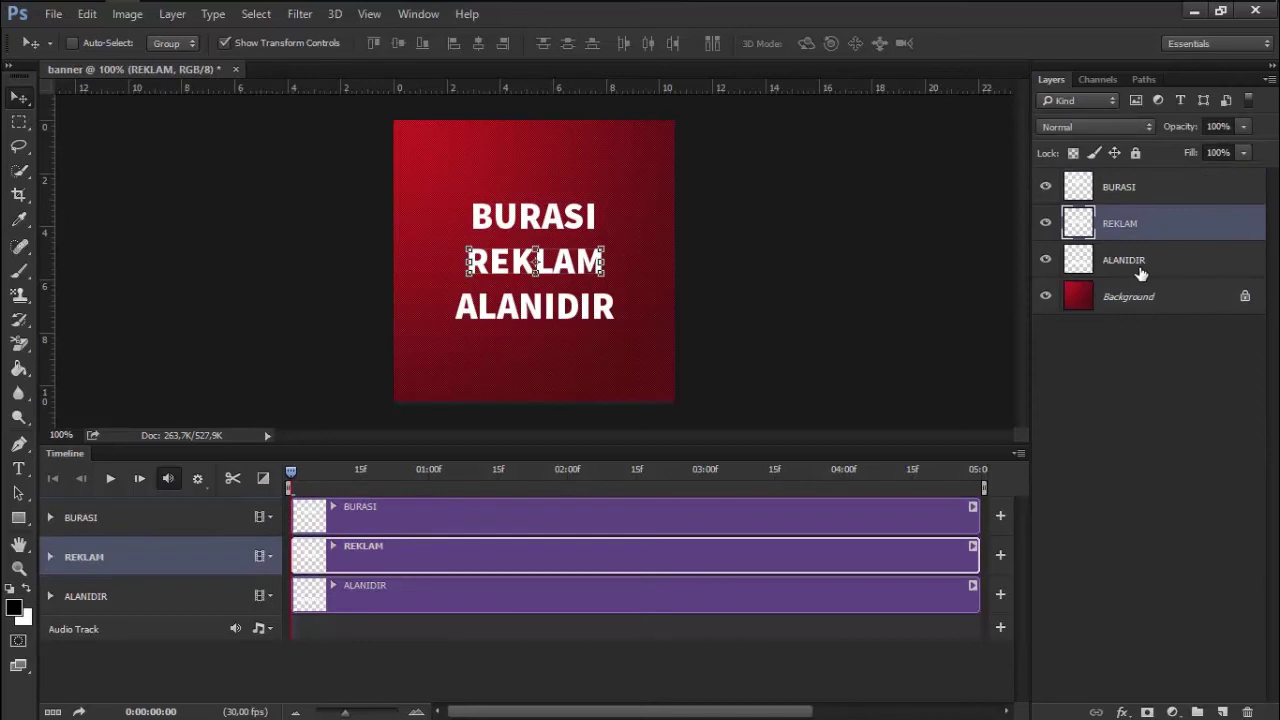
left_click(1140, 268)
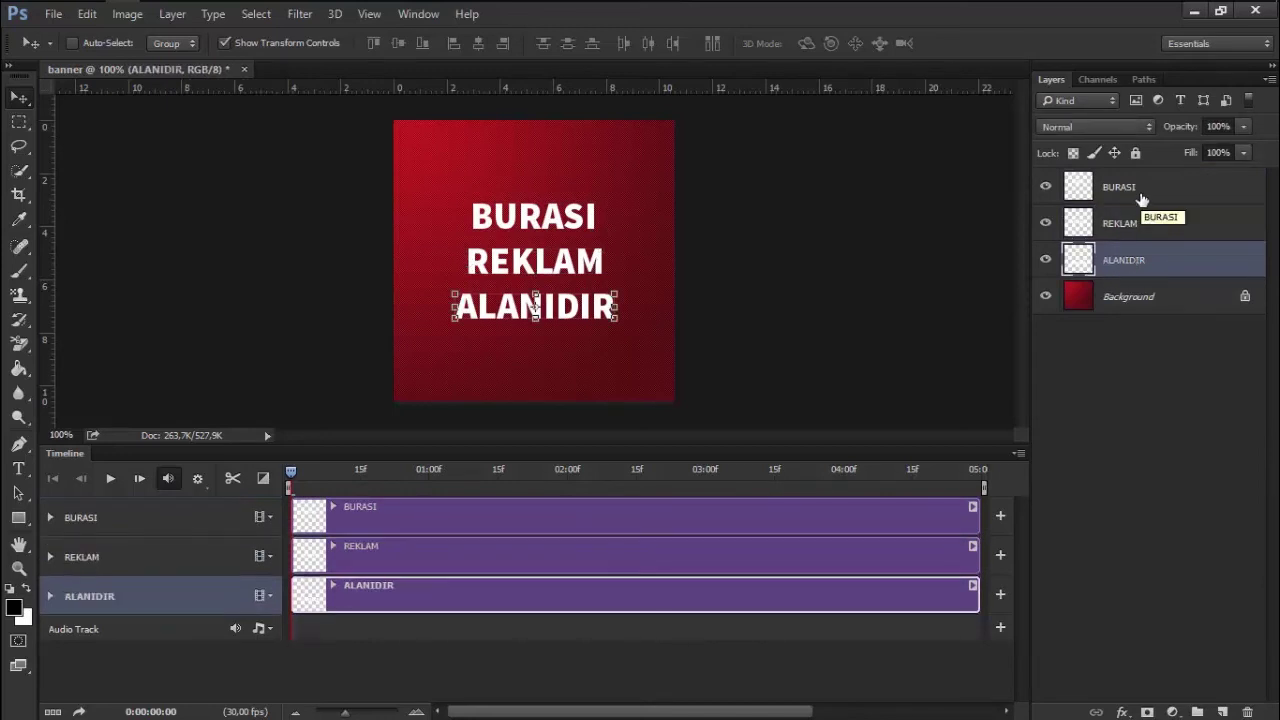
left_click(1046, 187)
left_click(1046, 187)
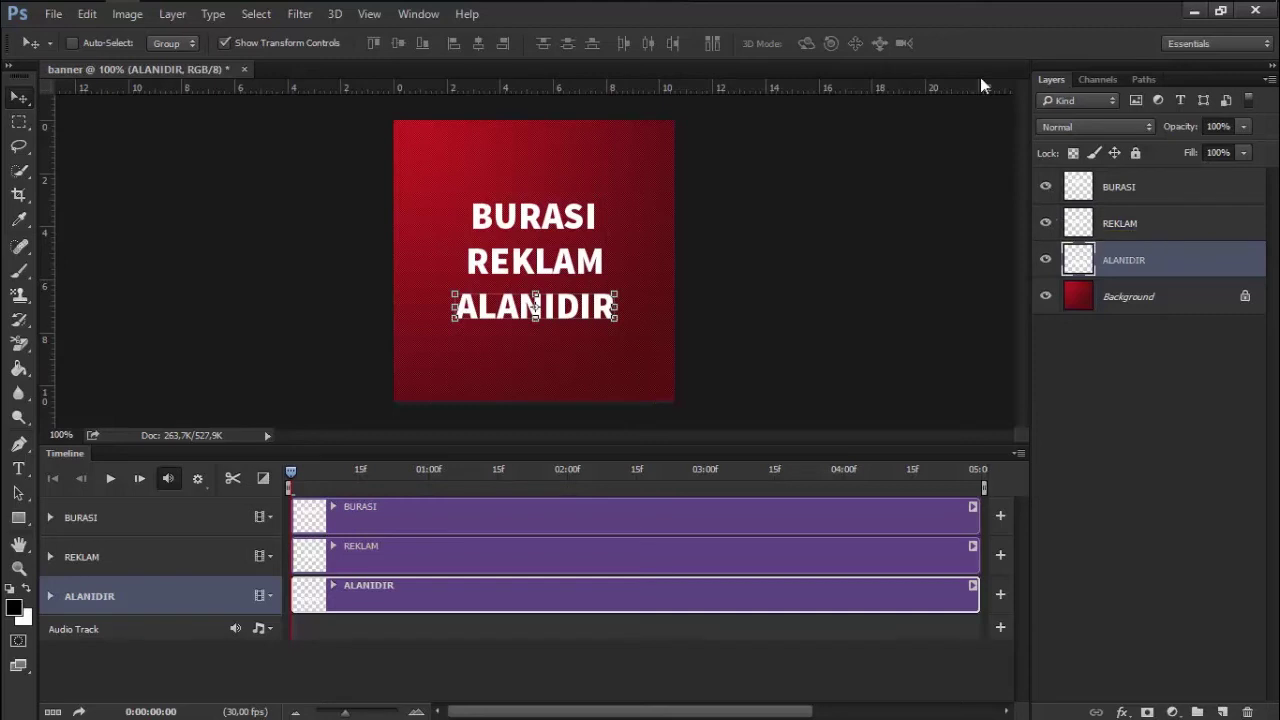
left_click(1045, 187)
left_click(1045, 223)
left_click(1045, 259)
left_click(1045, 259)
left_click(1045, 223)
left_click(1045, 187)
left_click(1229, 190)
left_click(1191, 259, "shift")
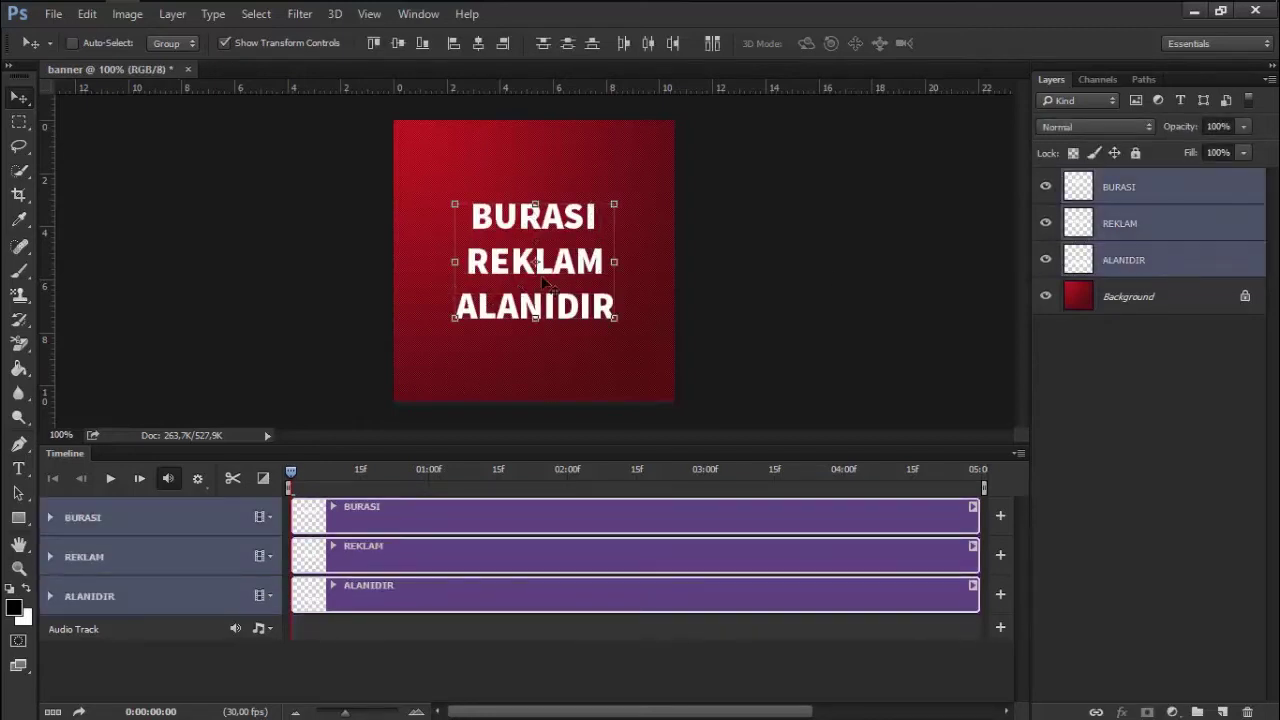
Expand BURASI's track and push the word off the canvas to the right
left_click(50, 518)
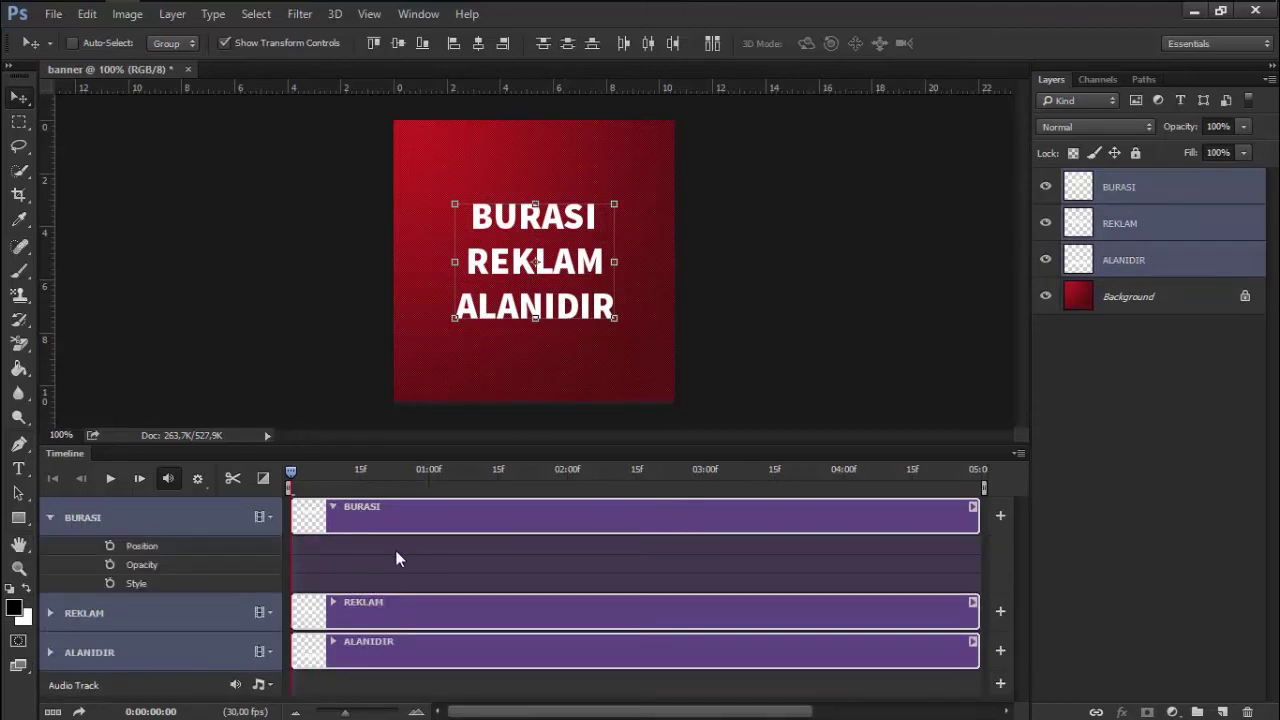
left_click(1162, 192)
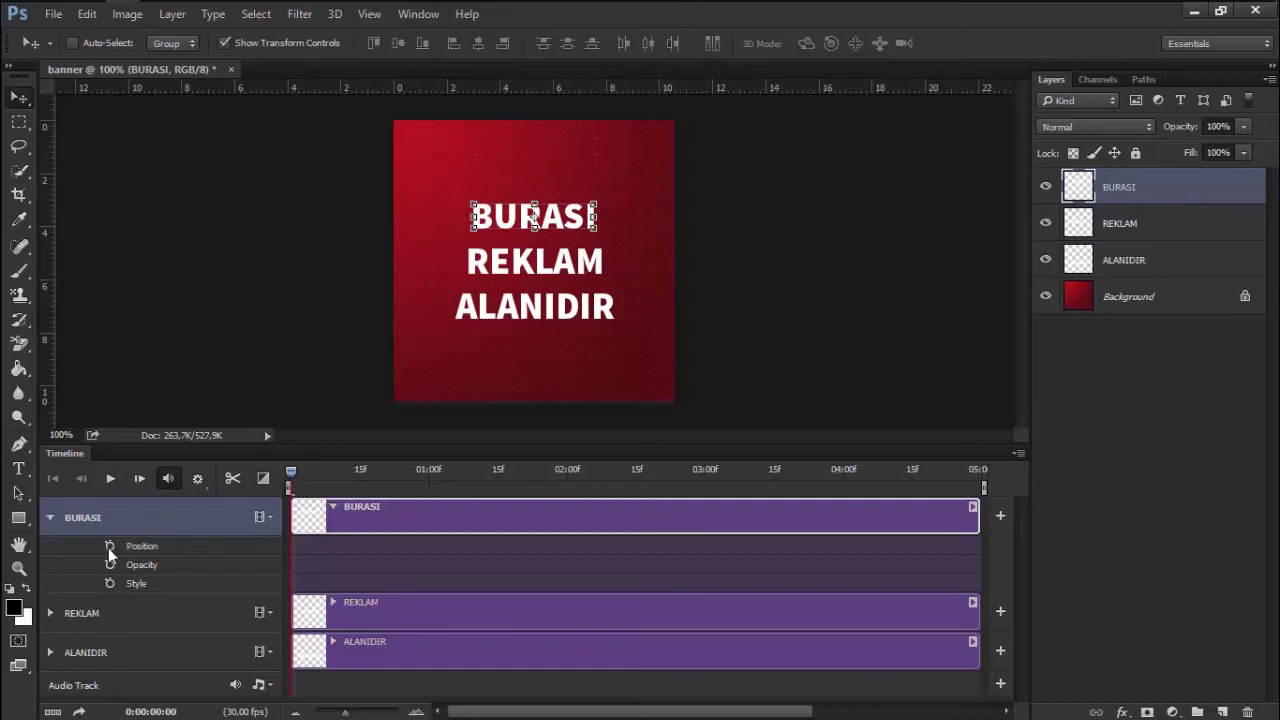
left_click(306, 470)
left_click_drag(295, 468, 289, 470)
key("space")
left_click_drag(560, 222, 708, 225)
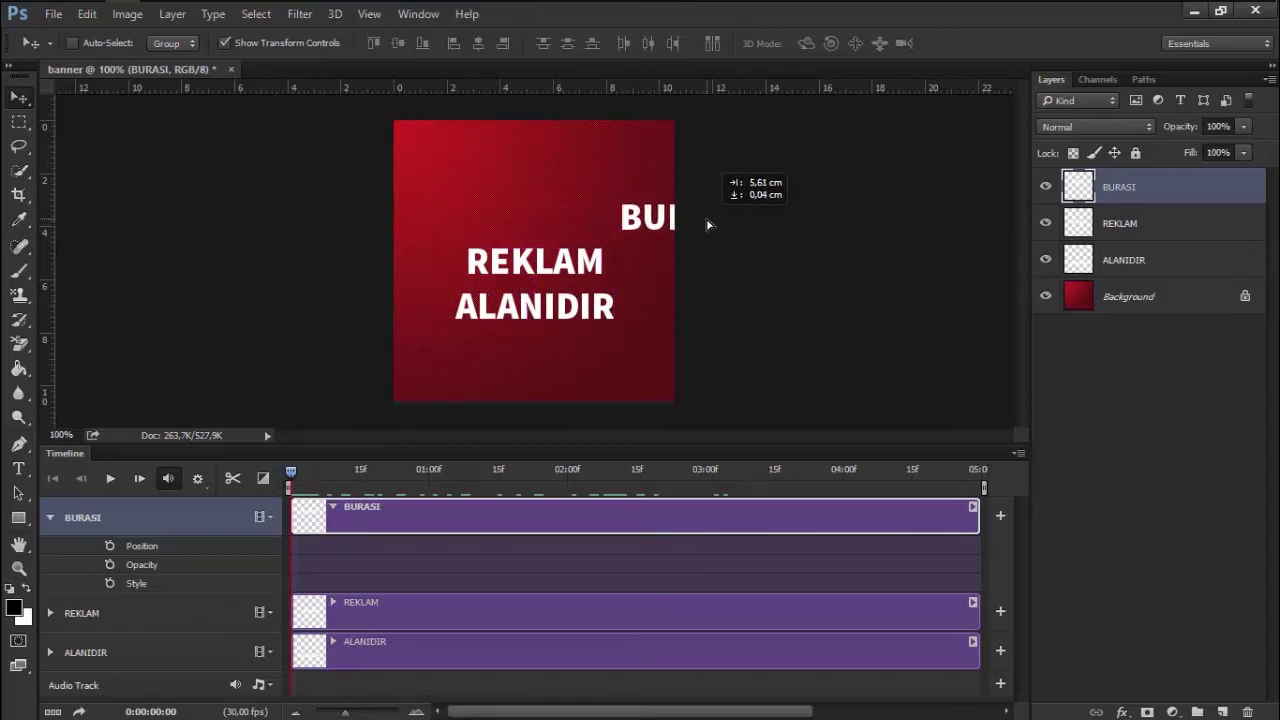
left_click_drag(708, 225, 790, 221)
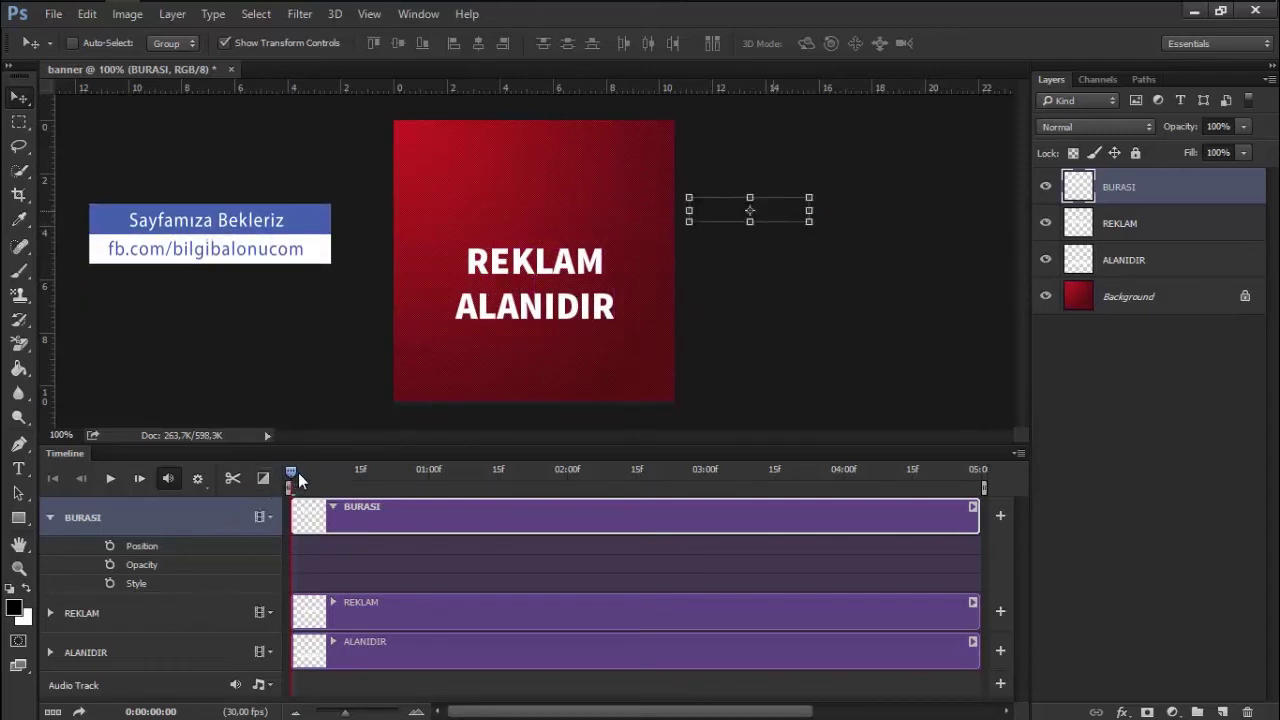
Add a BURASI Position keyframe and move it to frame 0
left_click_drag(298, 478, 433, 472)
left_click(110, 546)
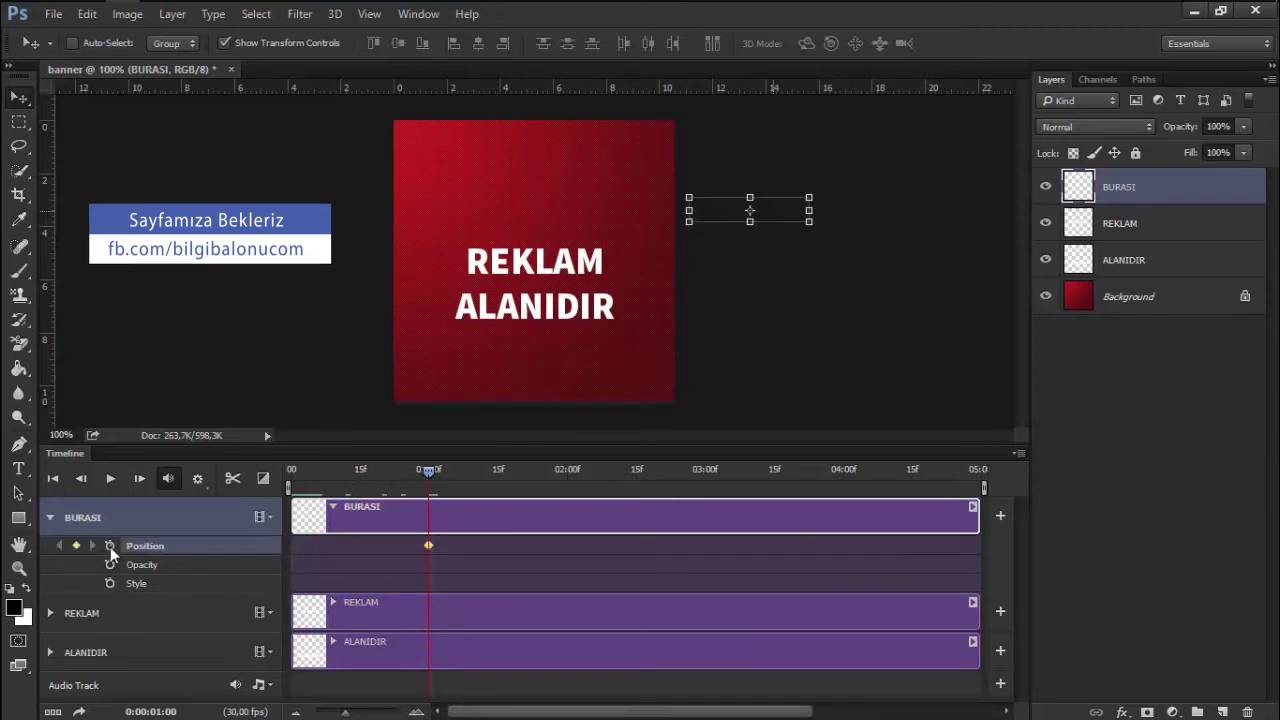
left_click(426, 477)
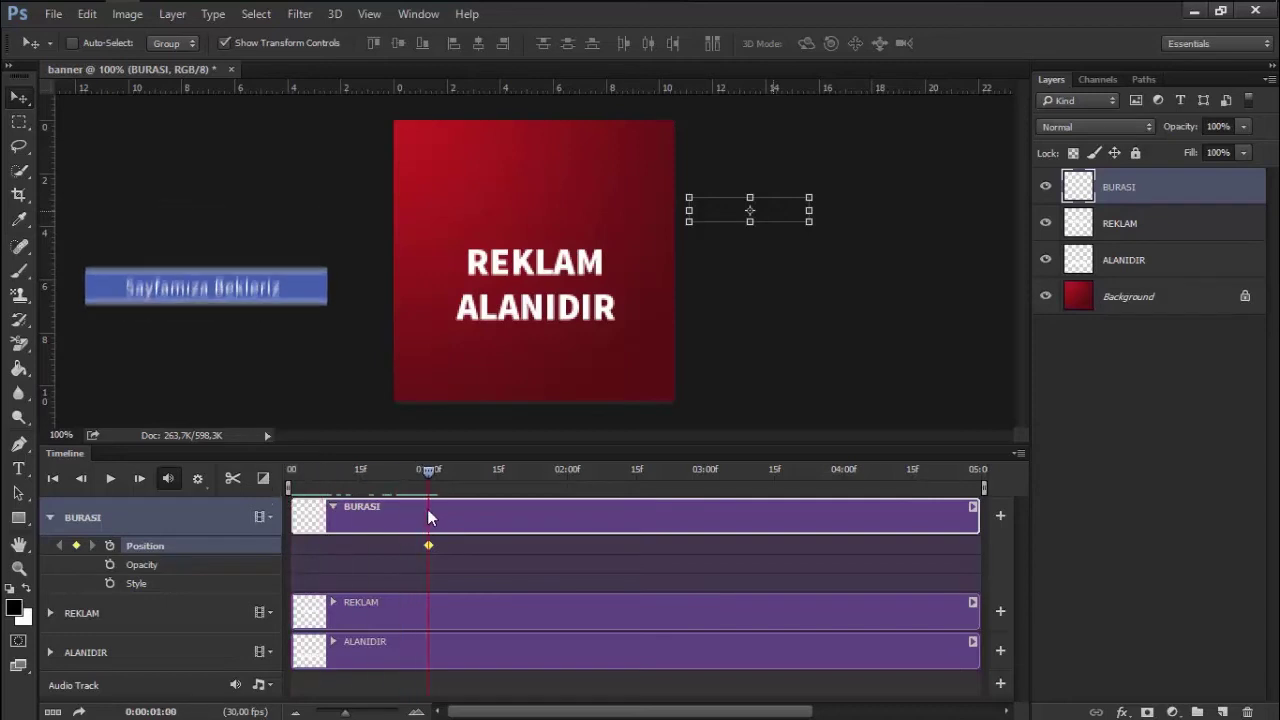
left_click_drag(428, 545, 282, 546)
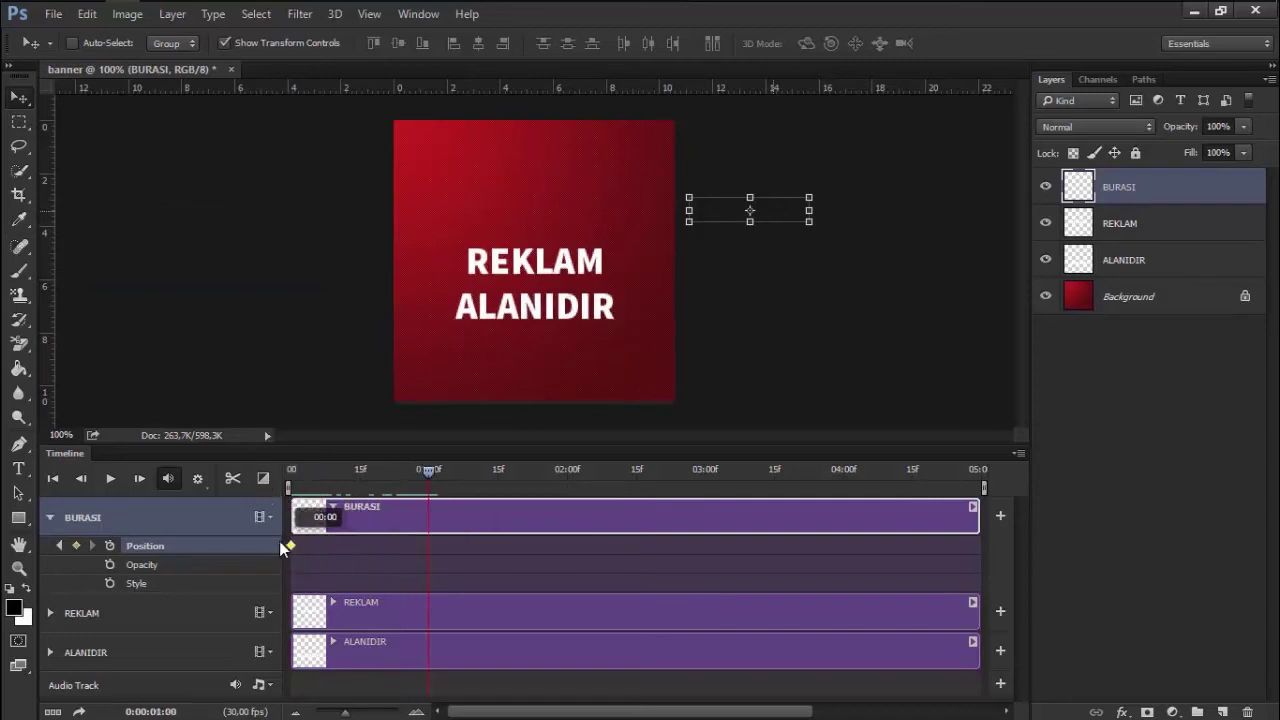
left_click(290, 470)
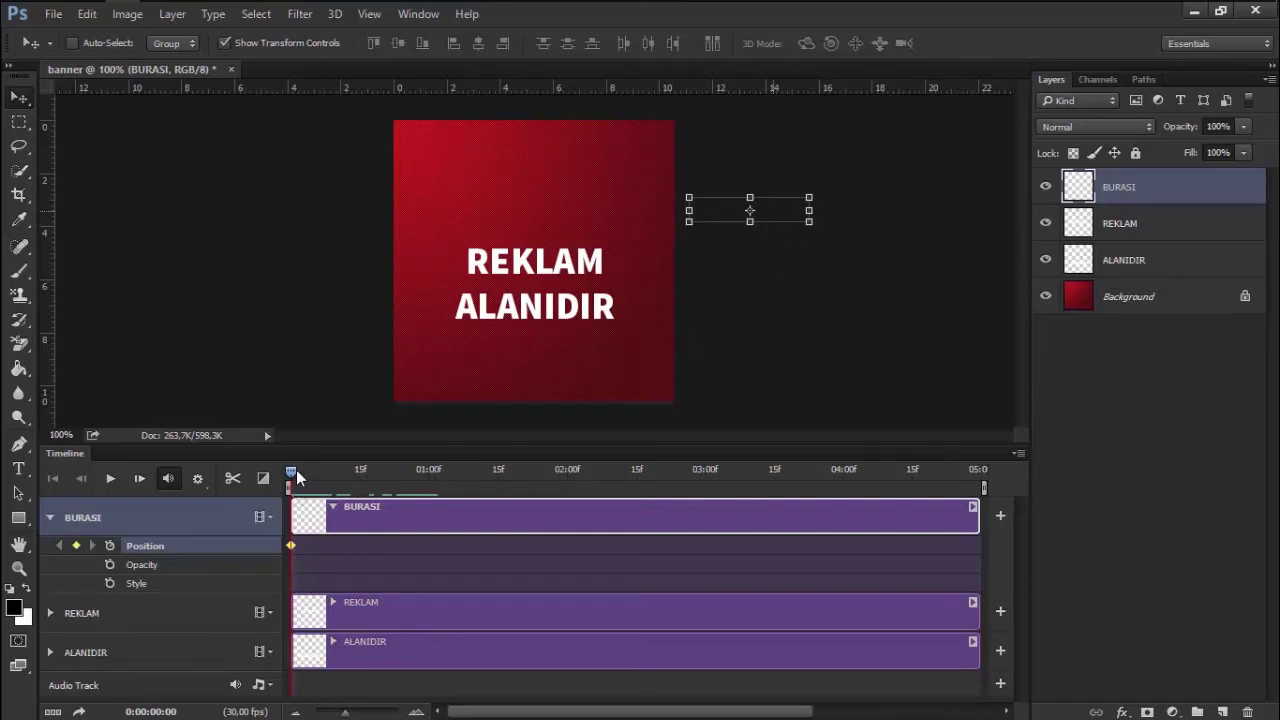
At 01:00 centre BURASI on the canvas and preview the slide-in
left_click_drag(289, 472, 428, 470)
key("ctrl")
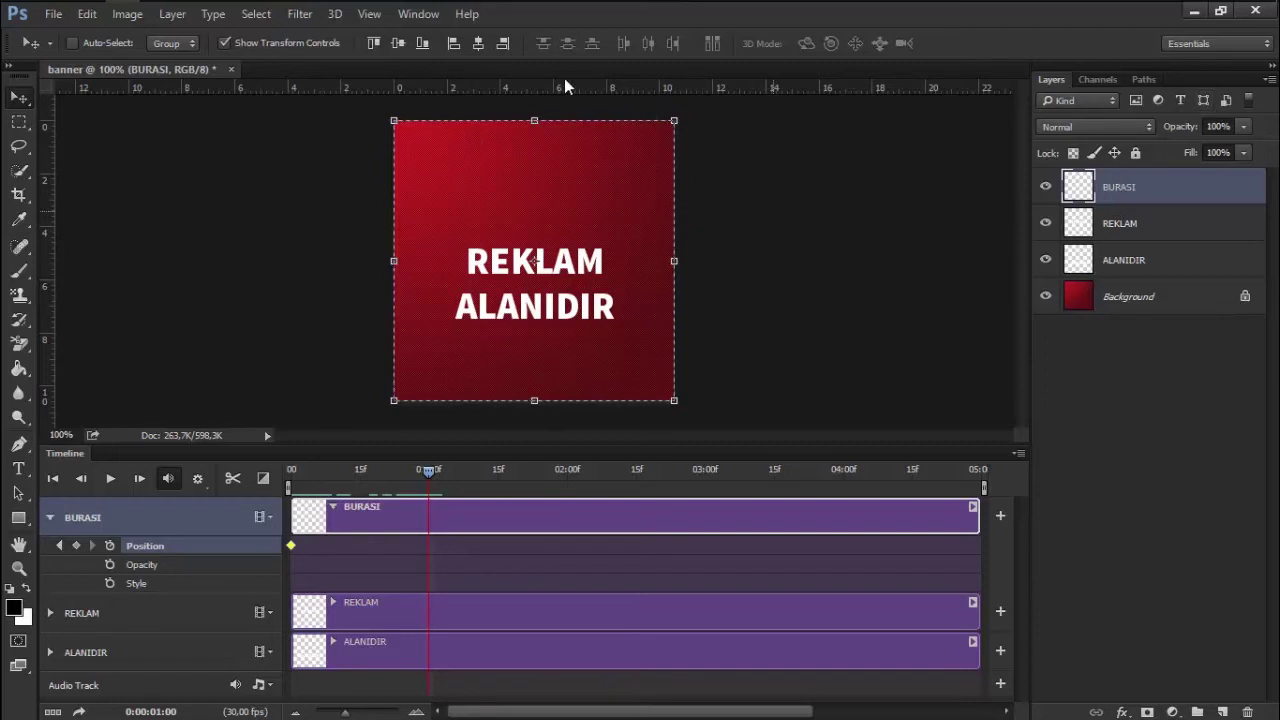
left_click(479, 50)
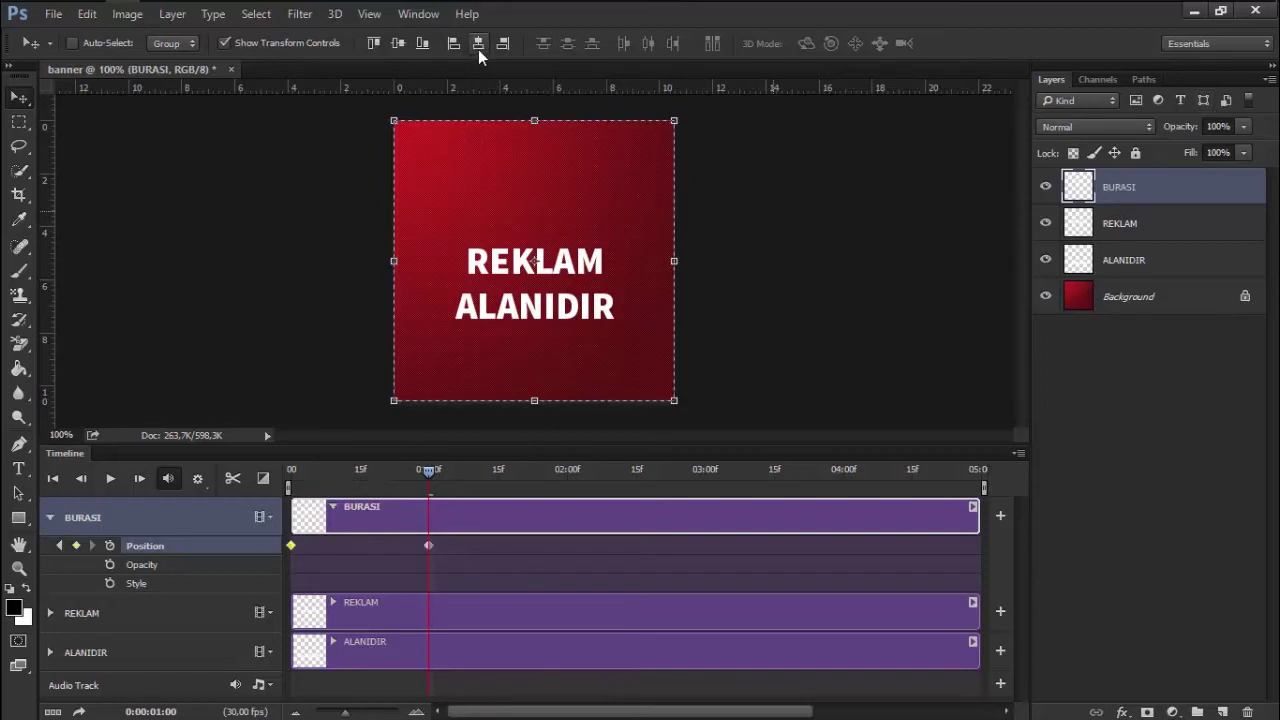
left_click(428, 545)
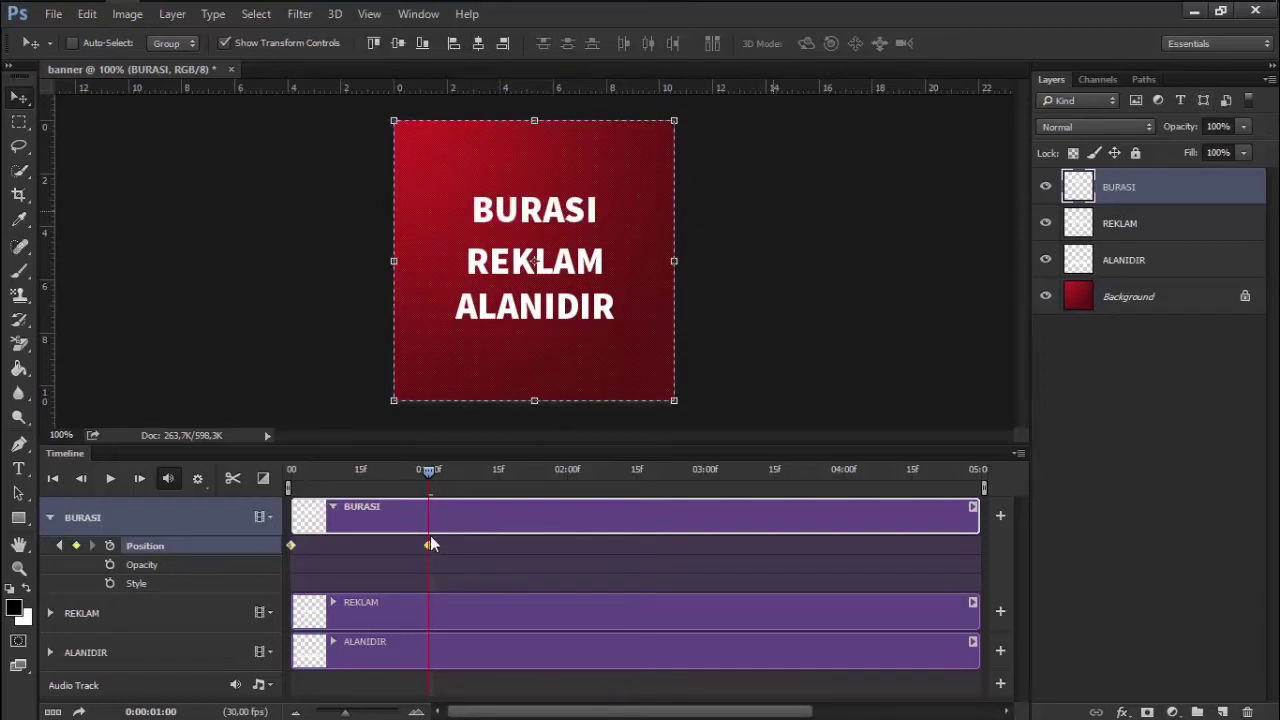
mouse_move(429, 470)
left_mouse_down()
mouse_move(268, 475)
mouse_move(420, 469)
mouse_move(291, 472)
mouse_move(427, 485)
mouse_move(290, 472)
left_mouse_up()
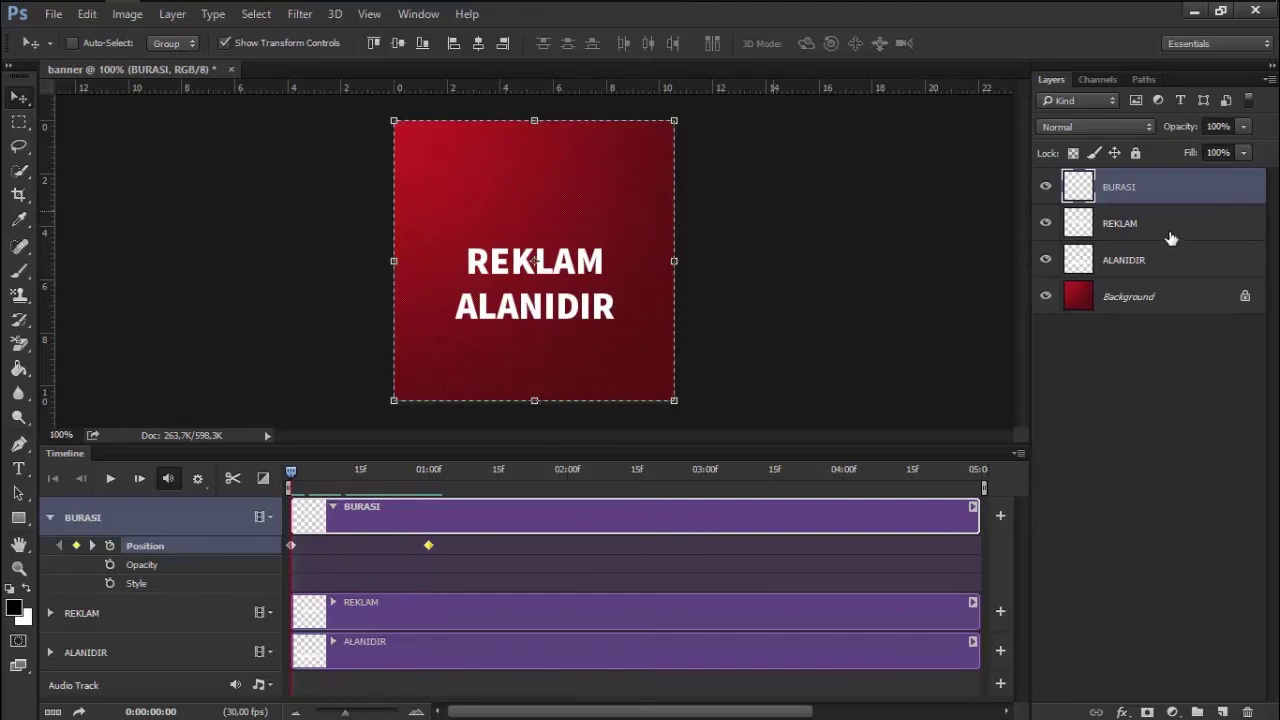
left_click(1149, 230)
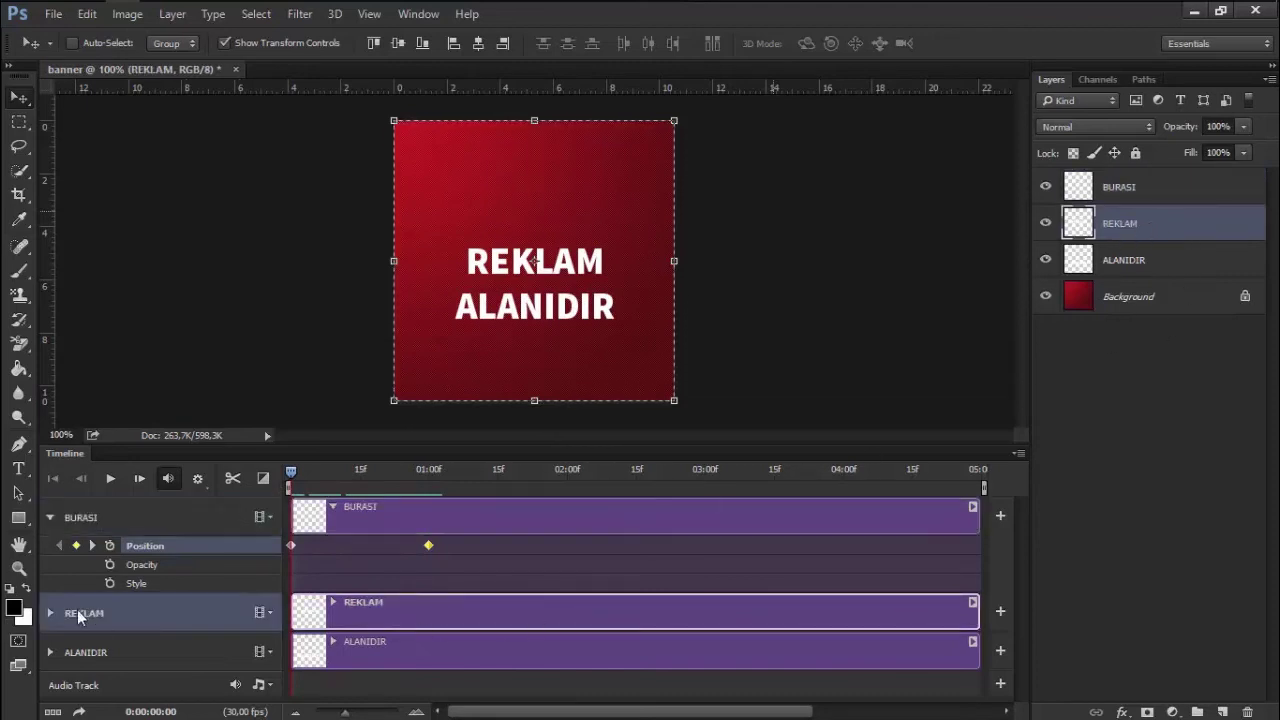
Enable REKLAM's Position keyframes and push REKLAM off the canvas to the right
left_click(50, 613)
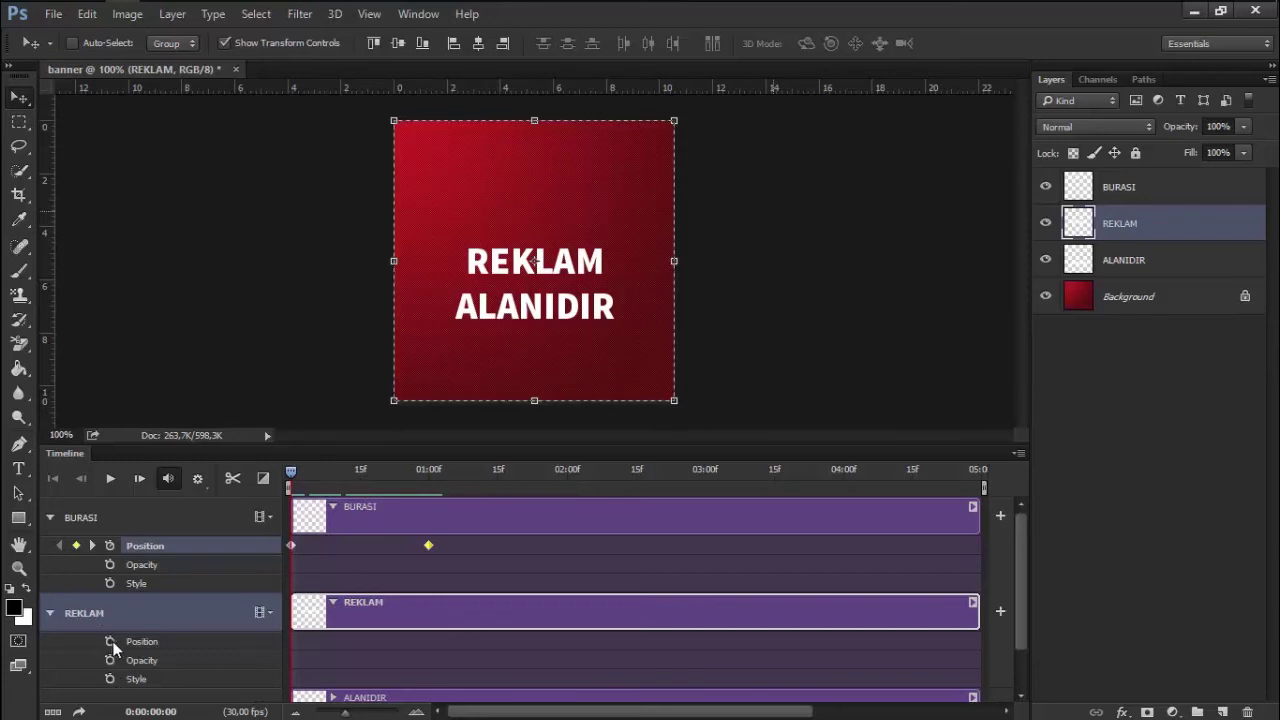
left_click(112, 645)
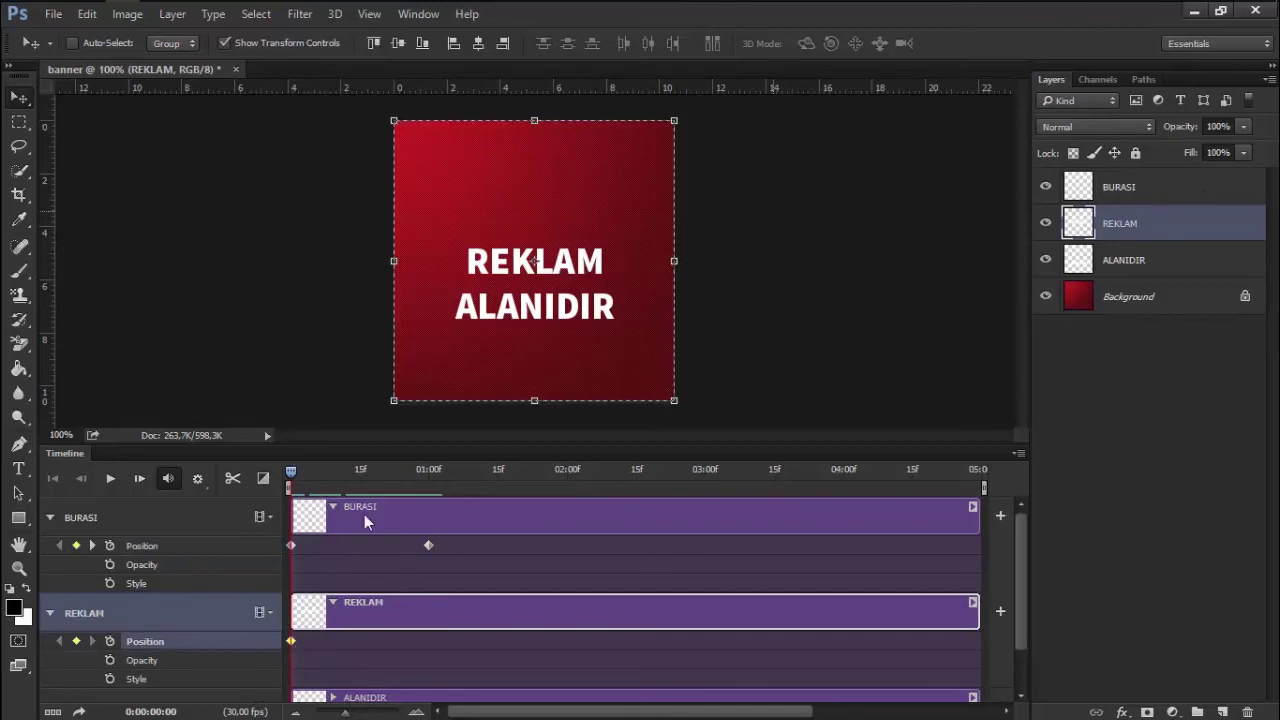
left_click(18, 121)
left_click(18, 97)
mouse_move(594, 265)
left_mouse_down()
mouse_move(769, 265)
mouse_move(809, 278)
left_mouse_up()
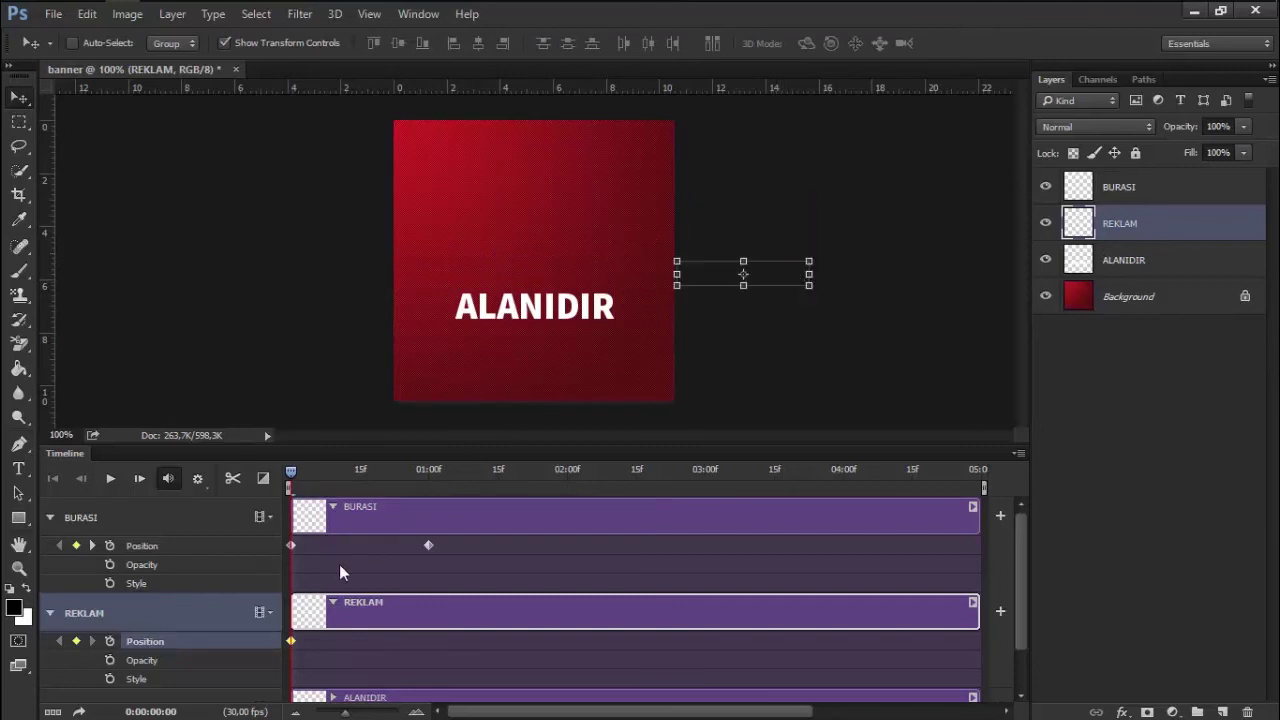
Delay REKLAM's first Position keyframe to about frame 15
left_click(296, 470)
mouse_move(296, 469)
left_mouse_down()
mouse_move(365, 477)
mouse_move(254, 493)
mouse_move(361, 496)
left_mouse_up()
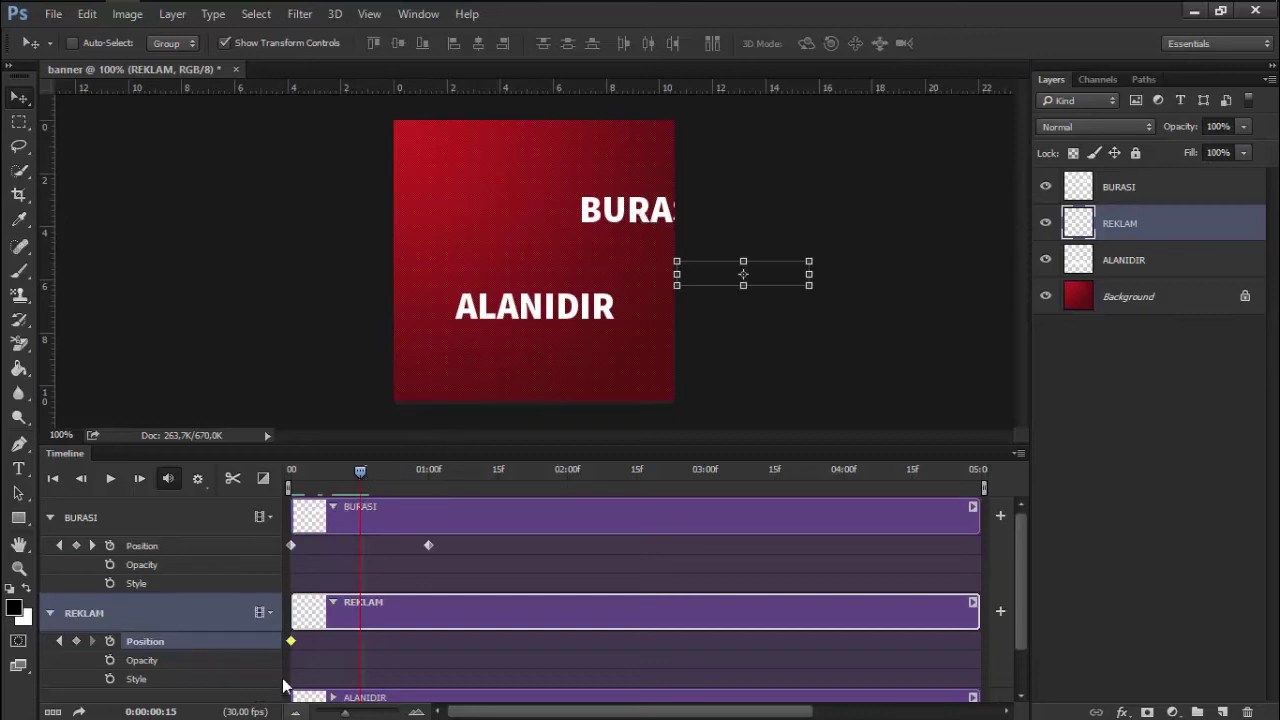
left_click_drag(291, 641, 358, 650)
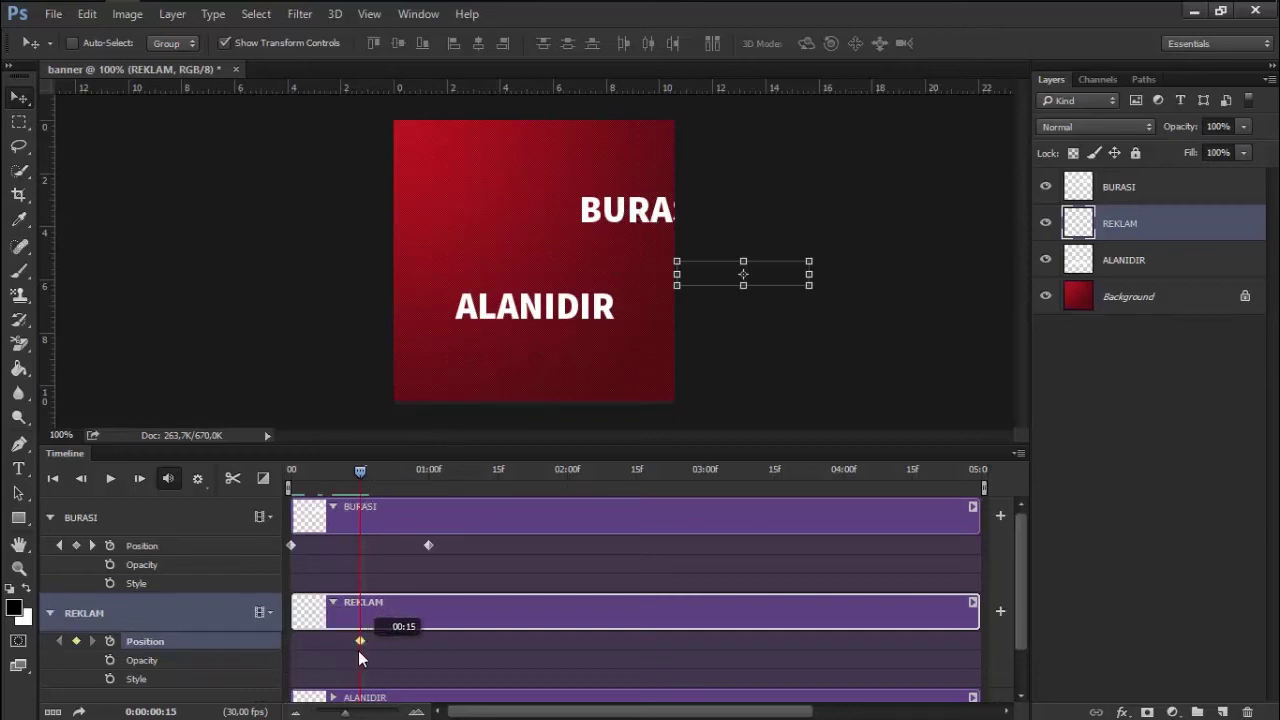
left_click_drag(358, 473, 397, 473)
At about 01:14 centre REKLAM on the canvas, deselect, and preview
left_click(494, 476)
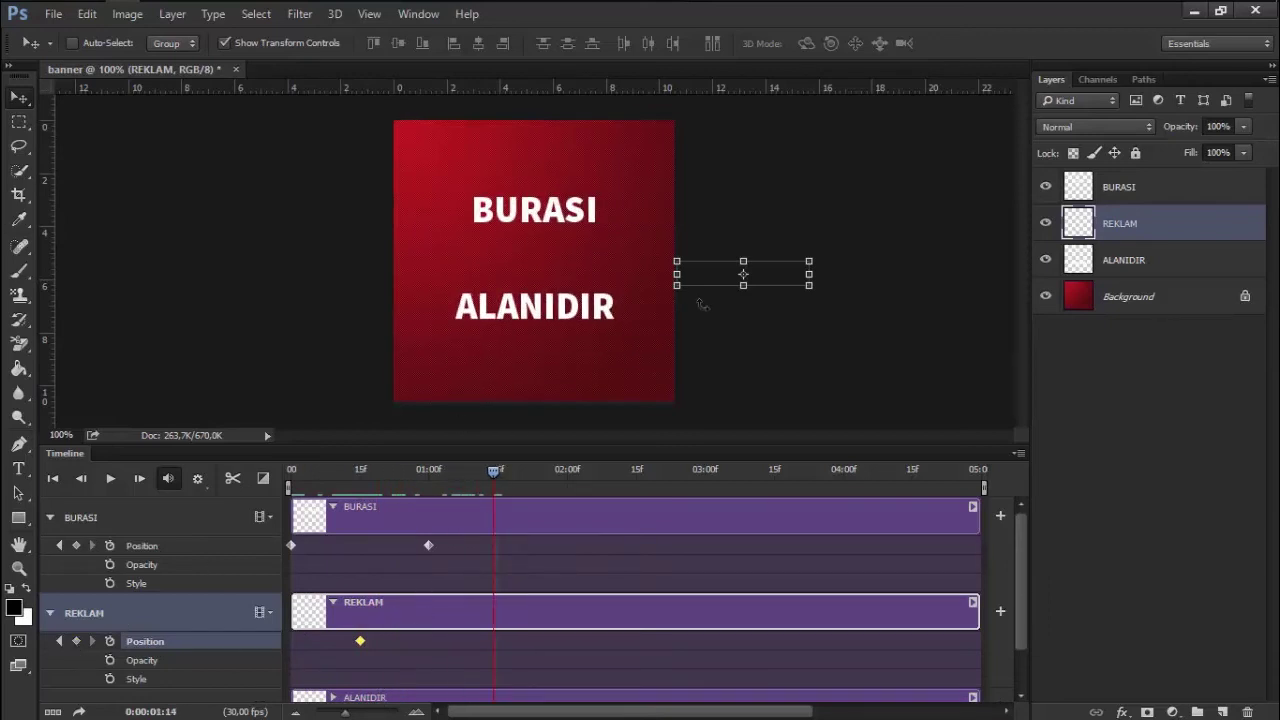
key("ctrl+a")
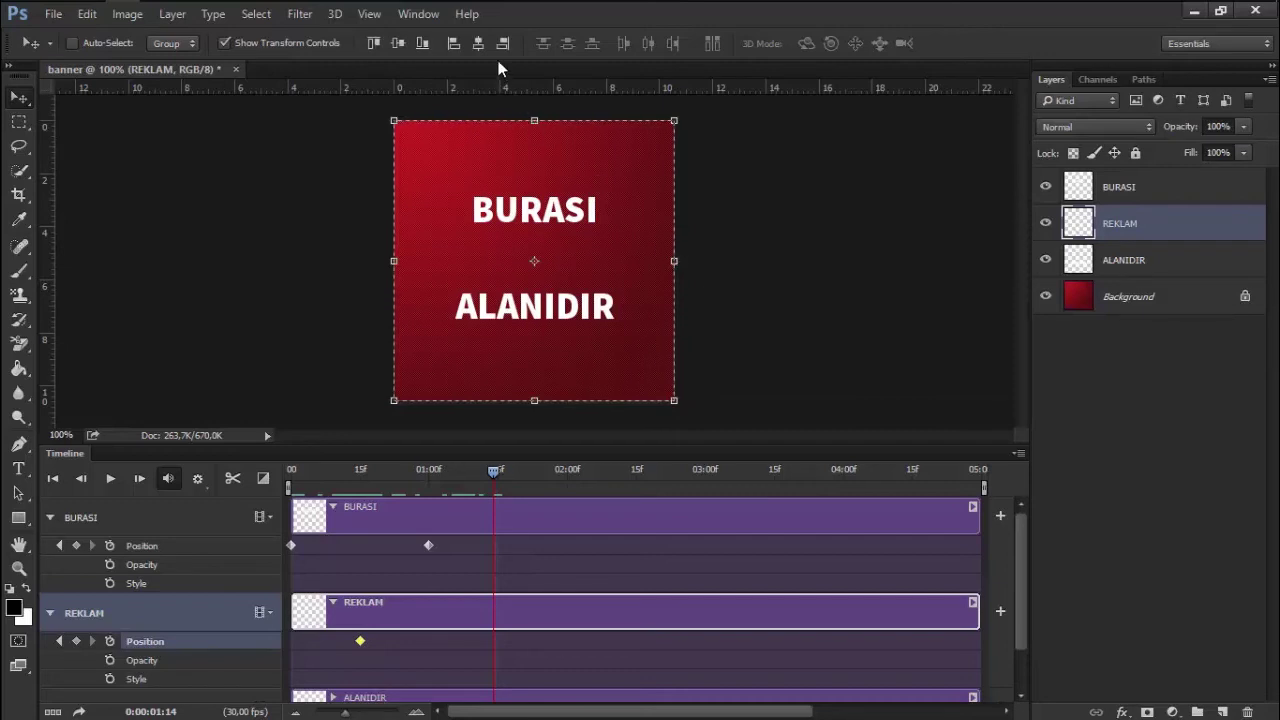
left_click(478, 43)
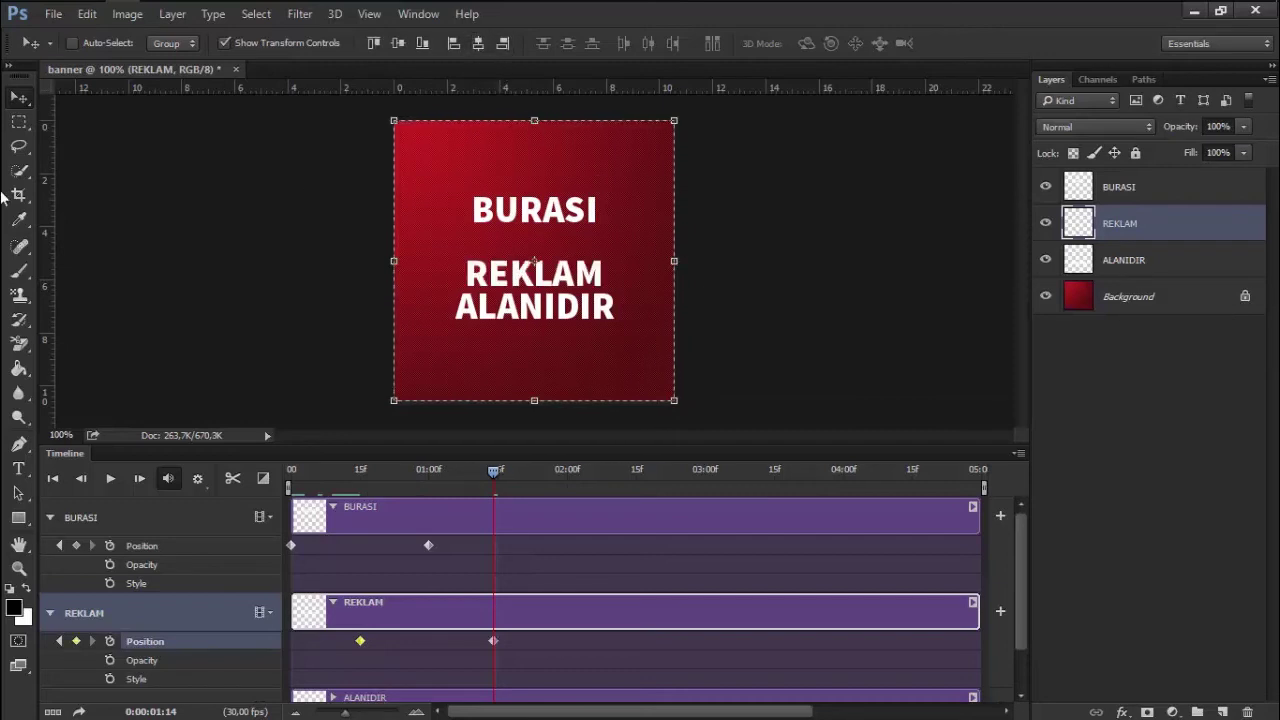
left_click(18, 121)
key("ctrl+d")
left_click(489, 470)
mouse_move(378, 470)
left_mouse_down()
mouse_move(360, 469)
mouse_move(495, 473)
mouse_move(263, 478)
left_mouse_up()
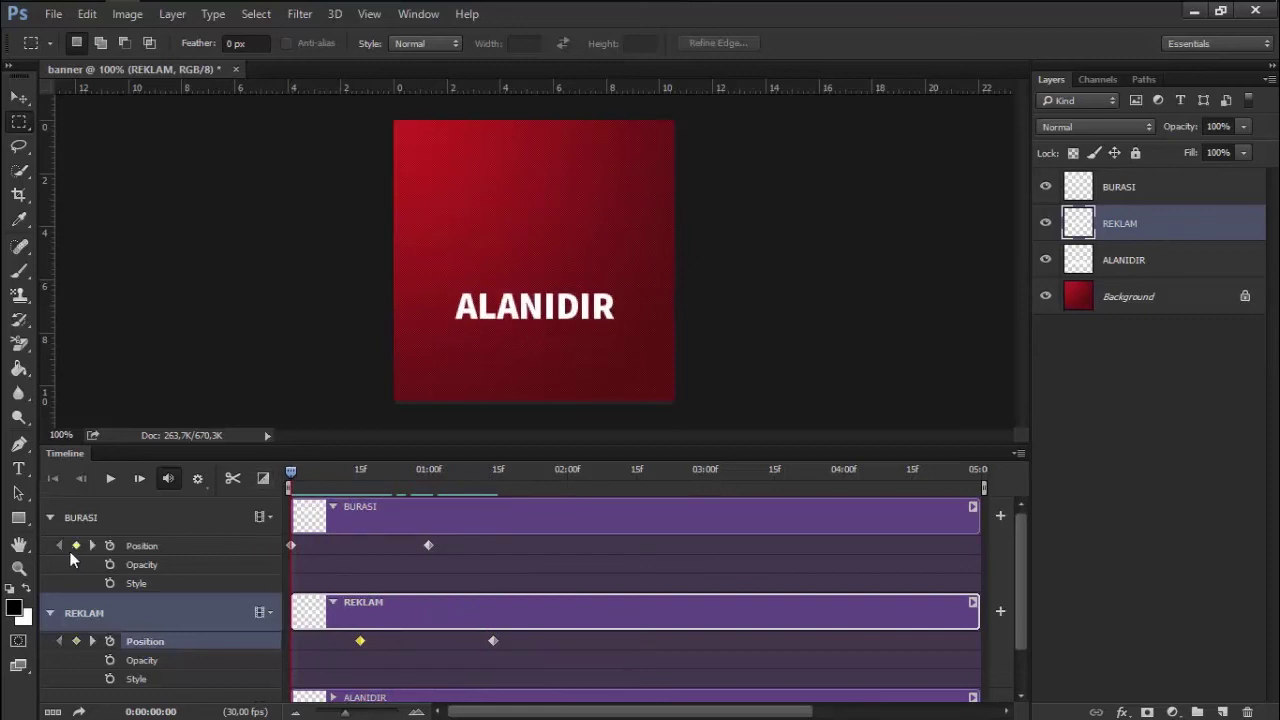
Expand ALANIDIR's track, enable its Position stopwatch, and enlarge the timeline
left_click(50, 613)
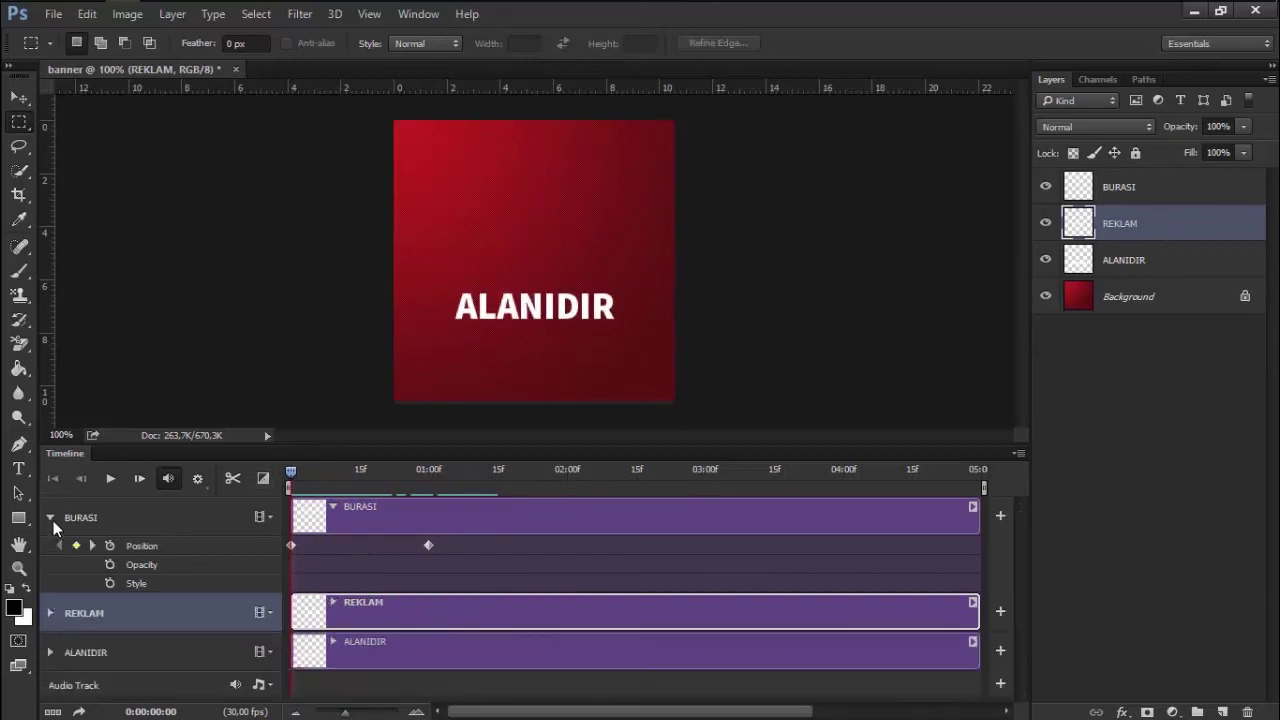
left_click(50, 518)
left_click(50, 596)
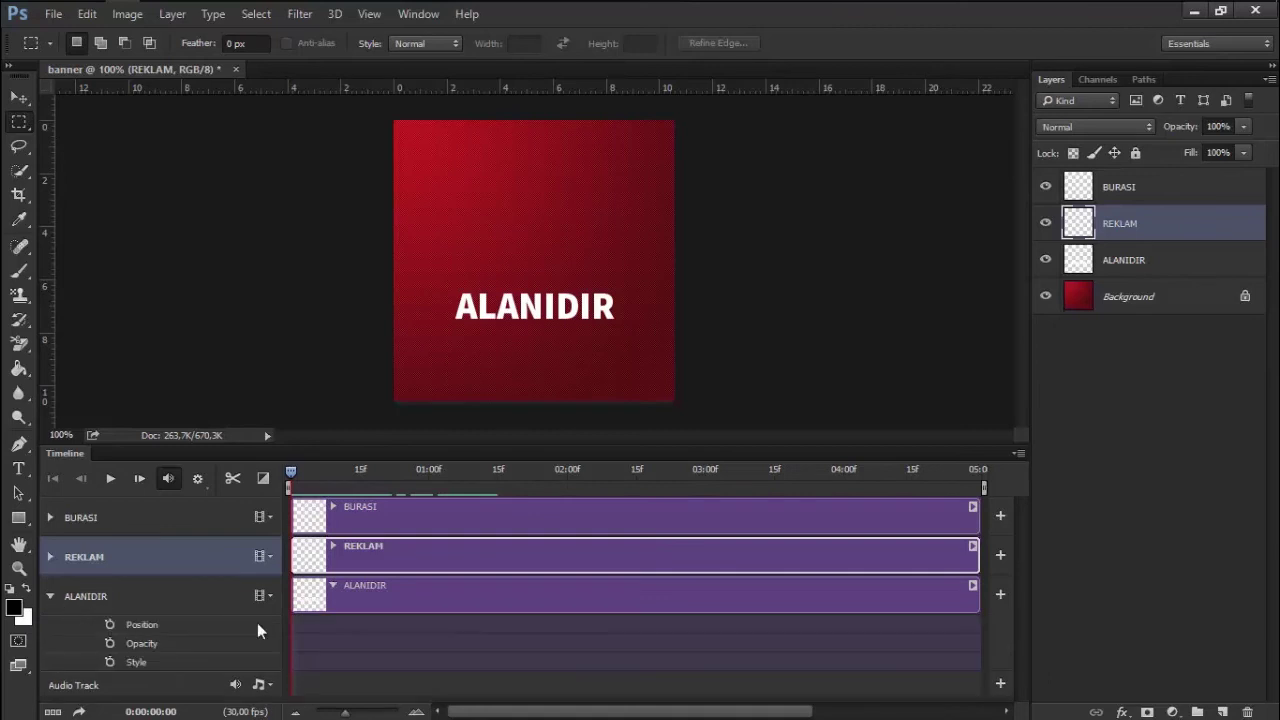
left_click(391, 588)
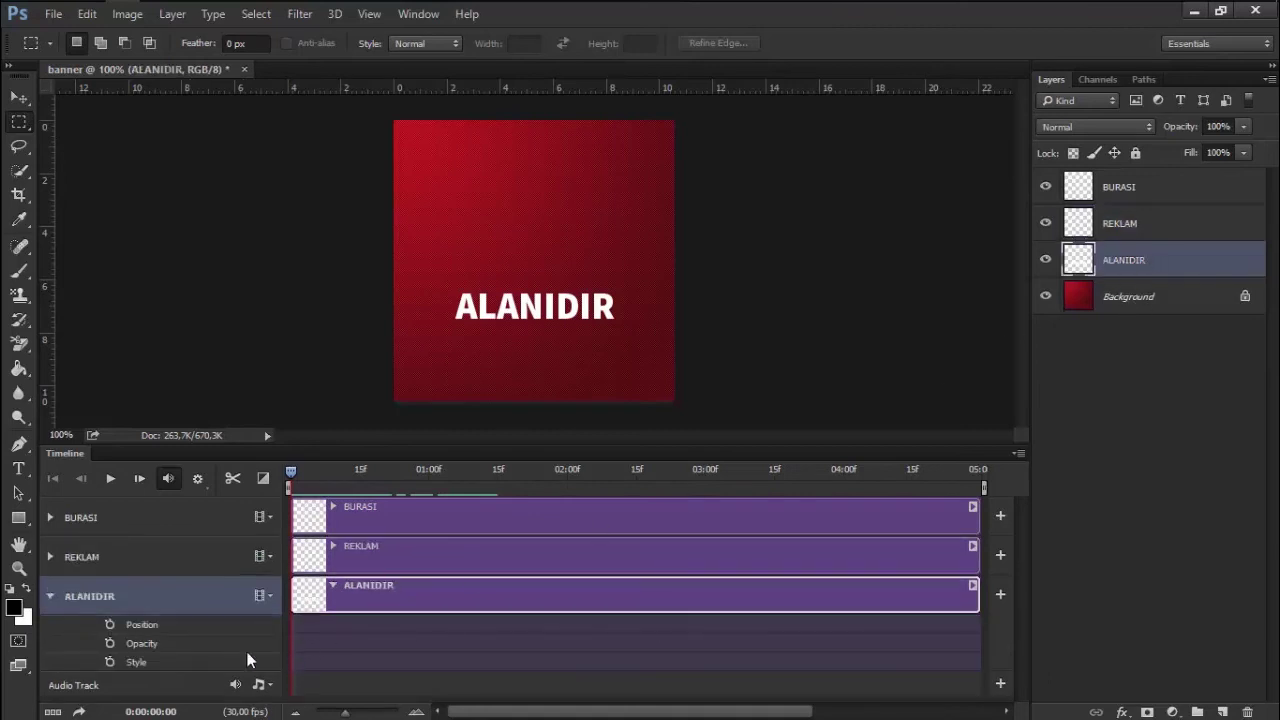
left_click(110, 624)
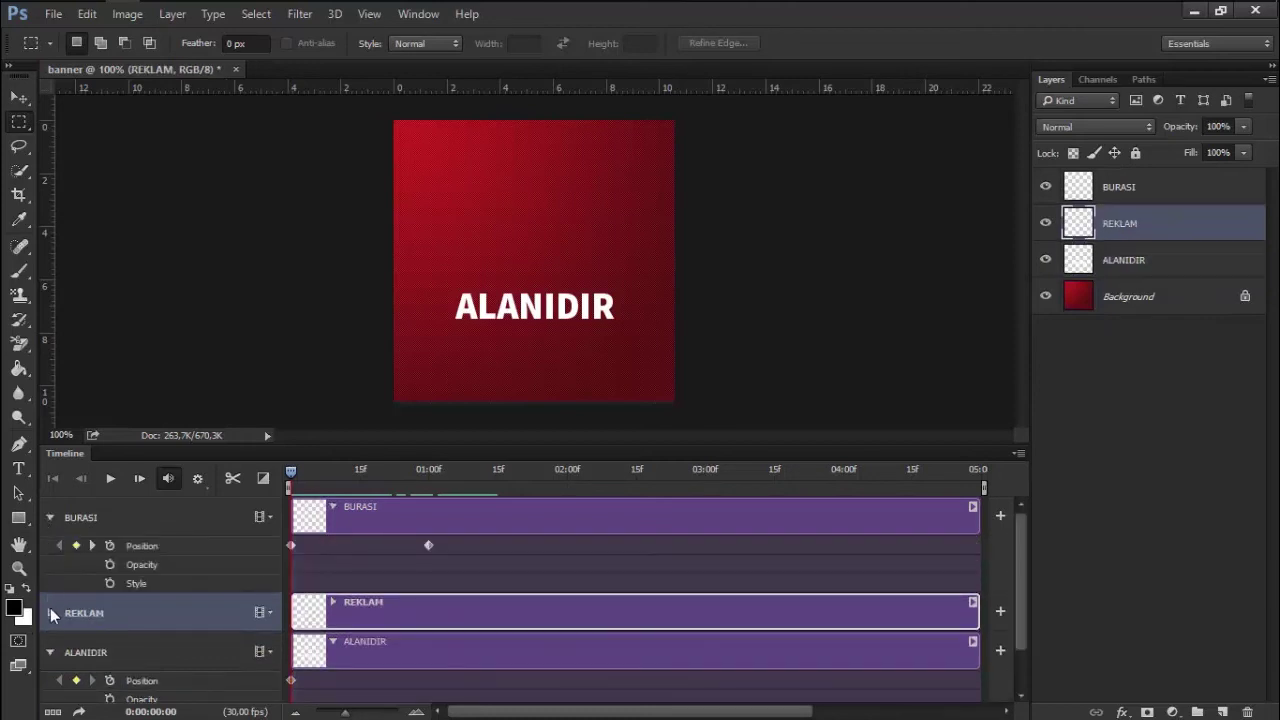
left_click(50, 613)
left_click_drag(546, 436, 560, 370)
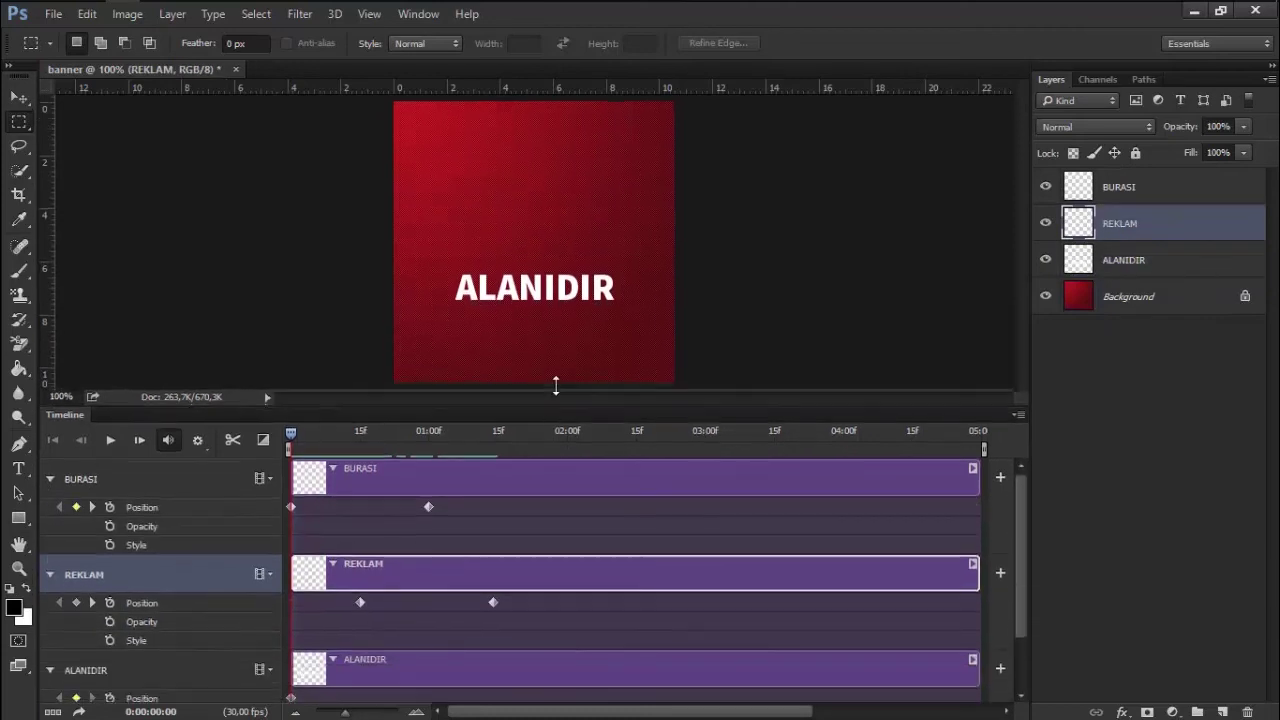
Move ALANIDIR's keyframe to 01:00 and push the word off the canvas to the right
left_click_drag(291, 659, 455, 662)
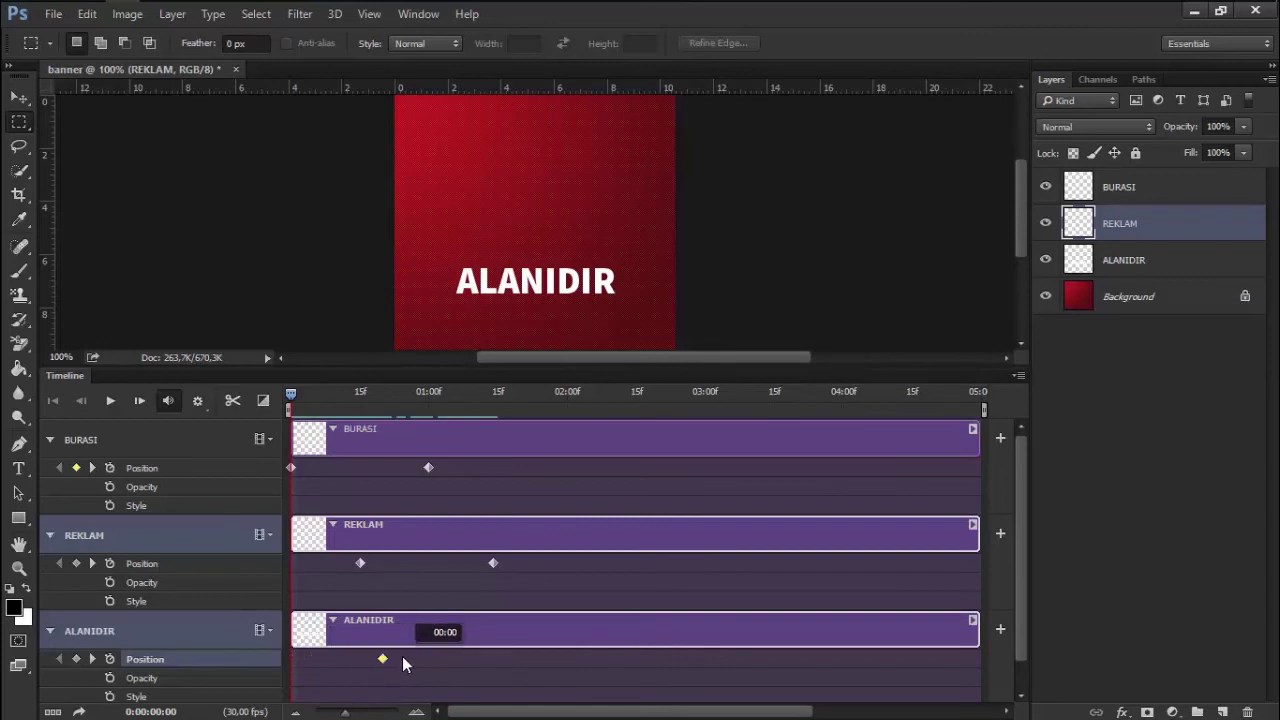
mouse_move(455, 662)
left_mouse_down()
mouse_move(503, 668)
mouse_move(429, 666)
left_mouse_up()
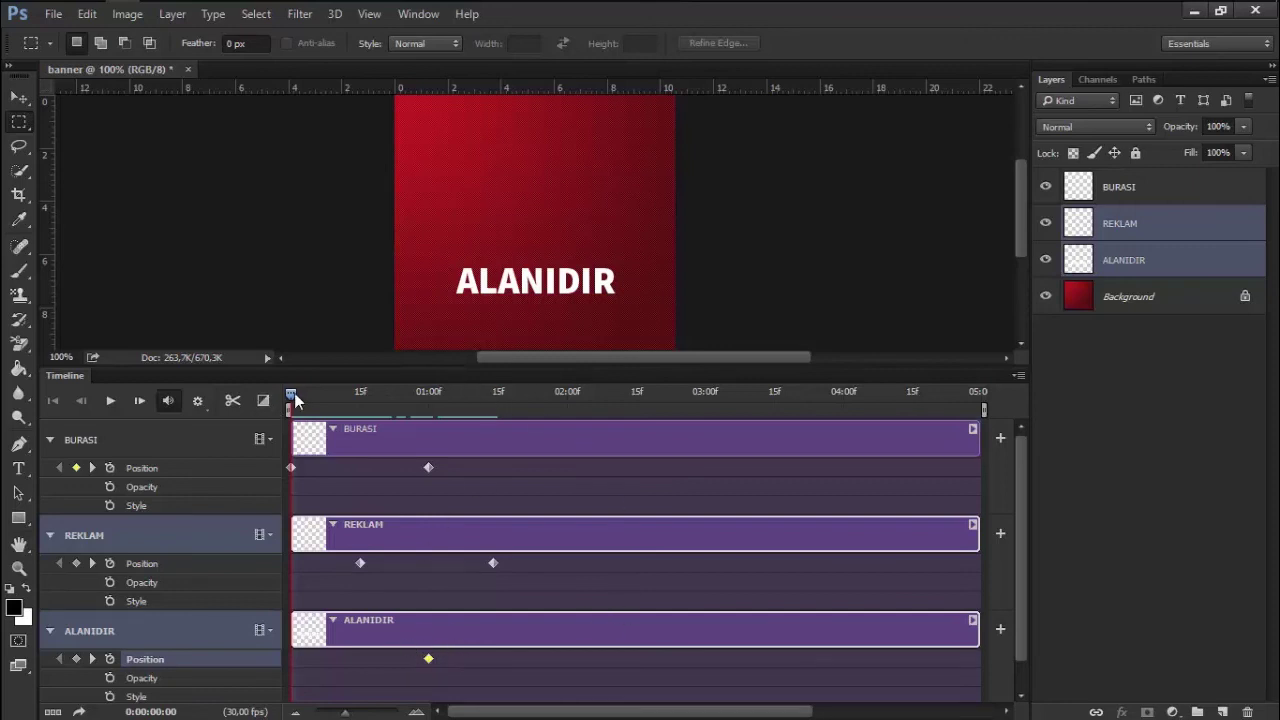
mouse_move(295, 400)
left_mouse_down()
mouse_move(398, 368)
mouse_move(430, 372)
left_mouse_up()
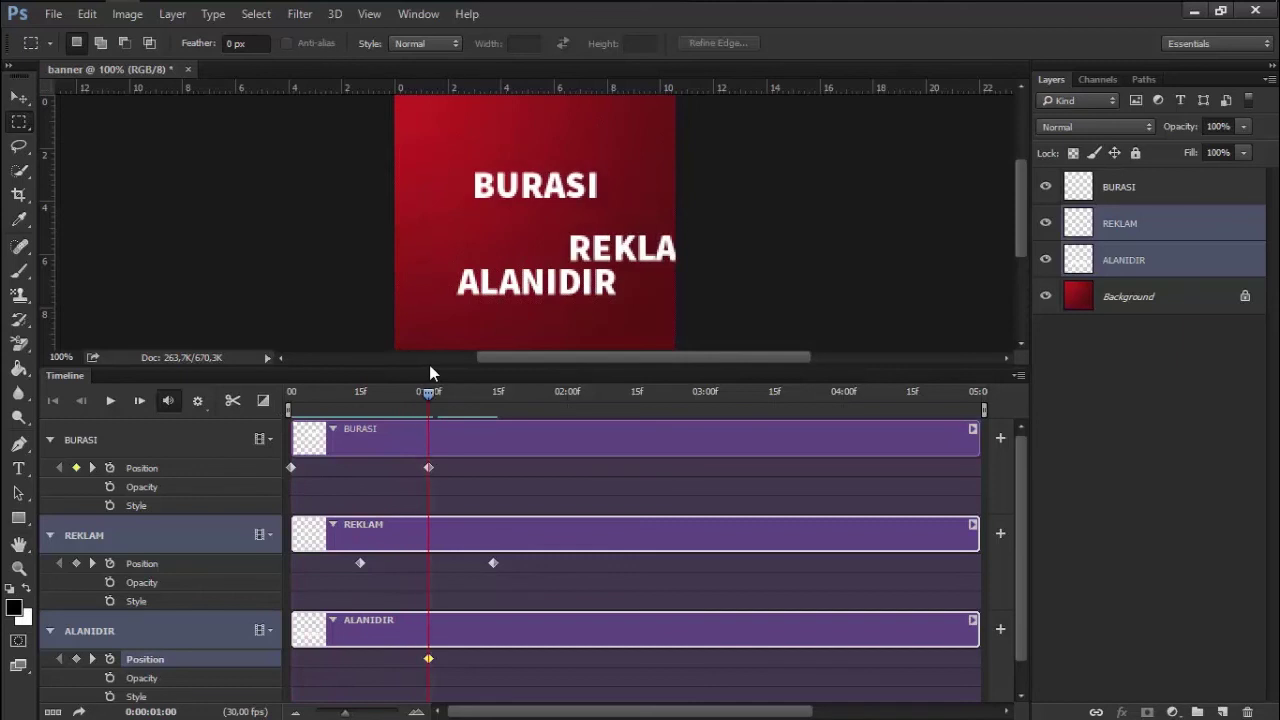
left_click(1142, 260)
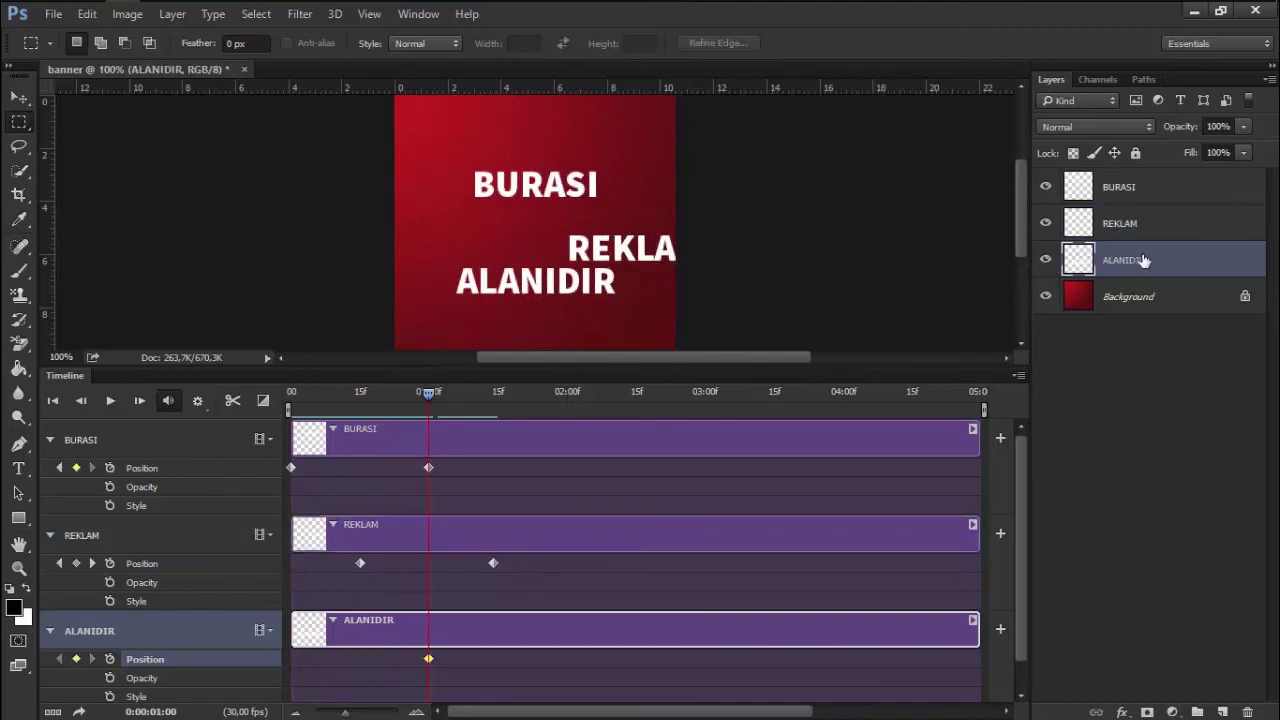
left_click(19, 97)
left_click_drag(591, 287, 805, 314)
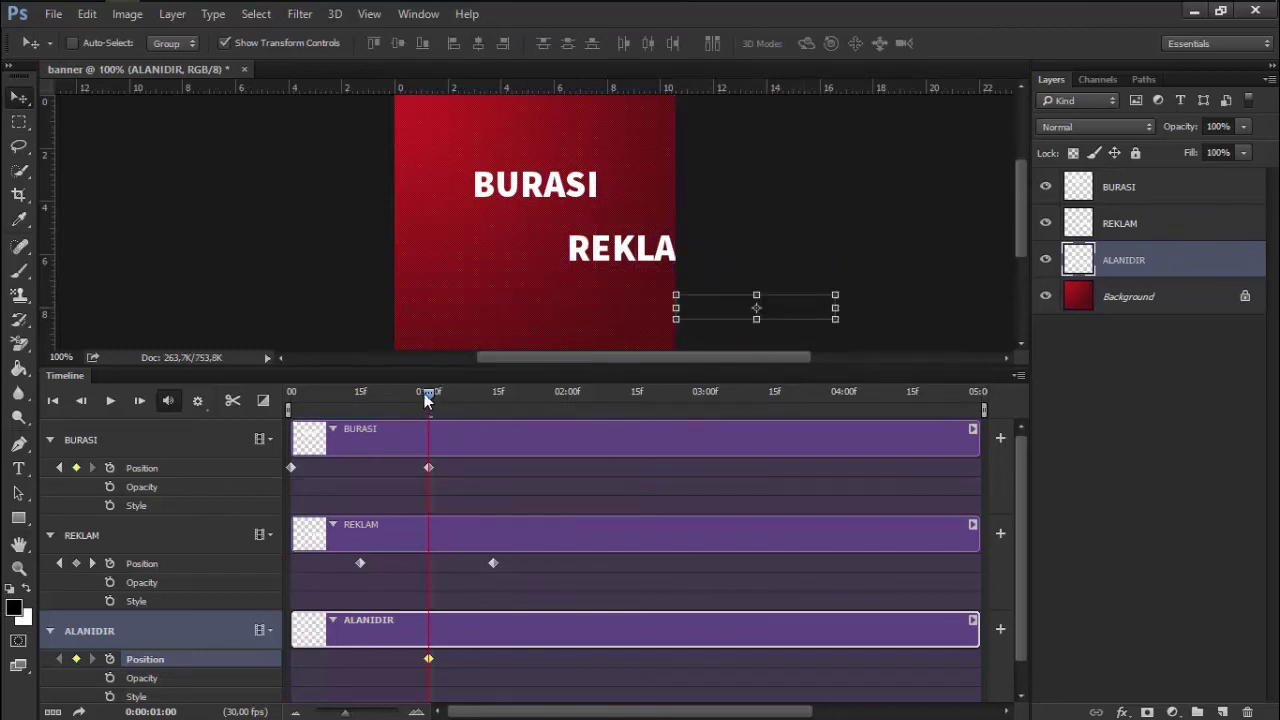
left_click_drag(424, 393, 565, 399)
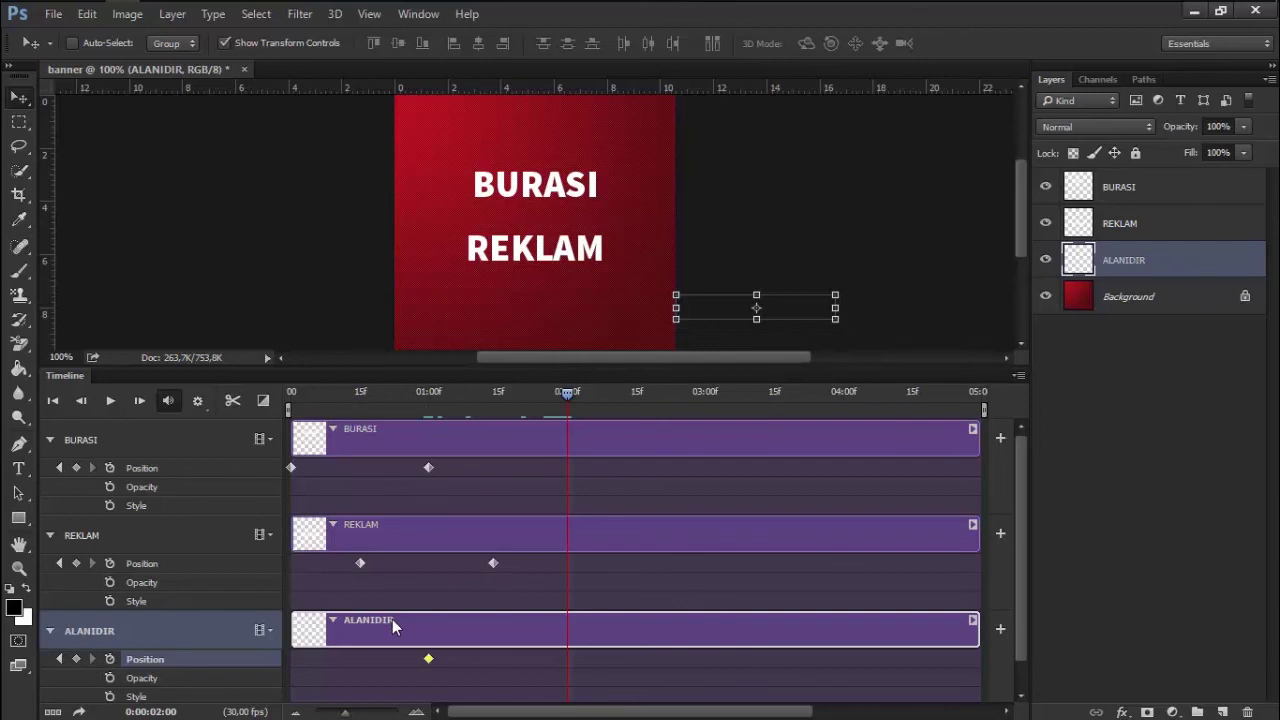
At 02:00 centre ALANIDIR horizontally on the canvas and deselect
key("ctrl+a")
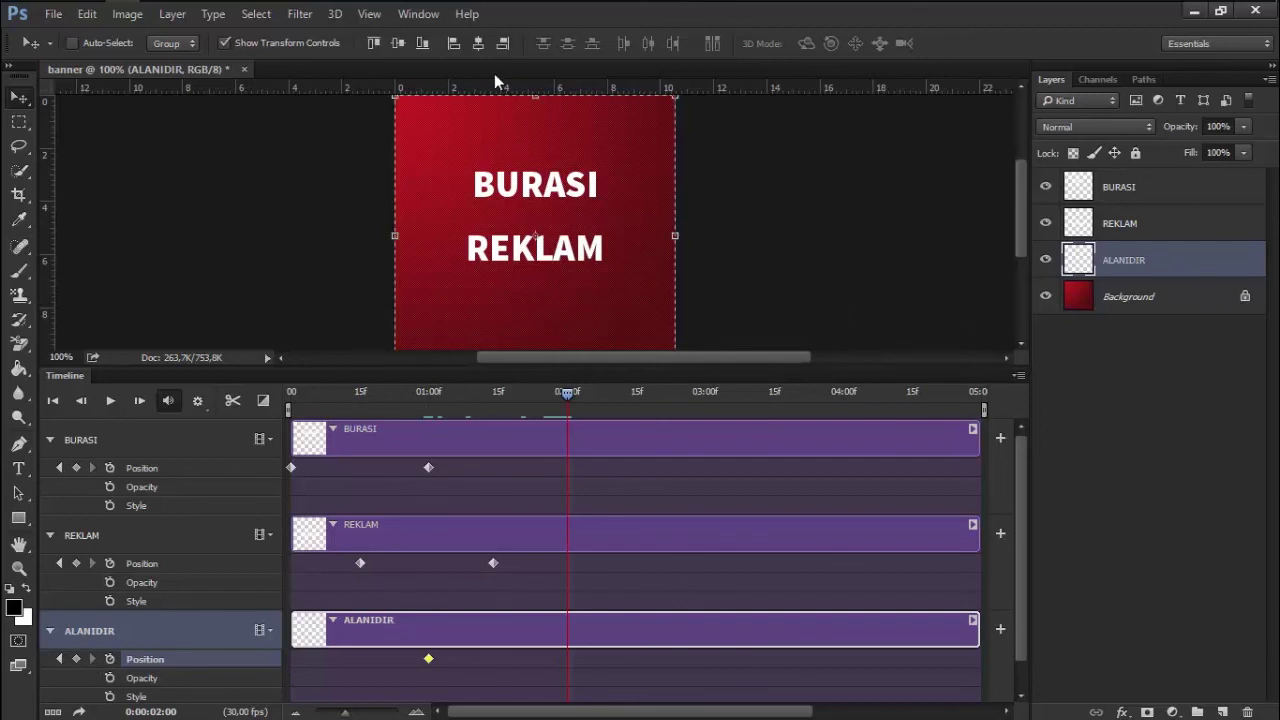
left_click(478, 43)
left_click(18, 121)
left_click(118, 180)
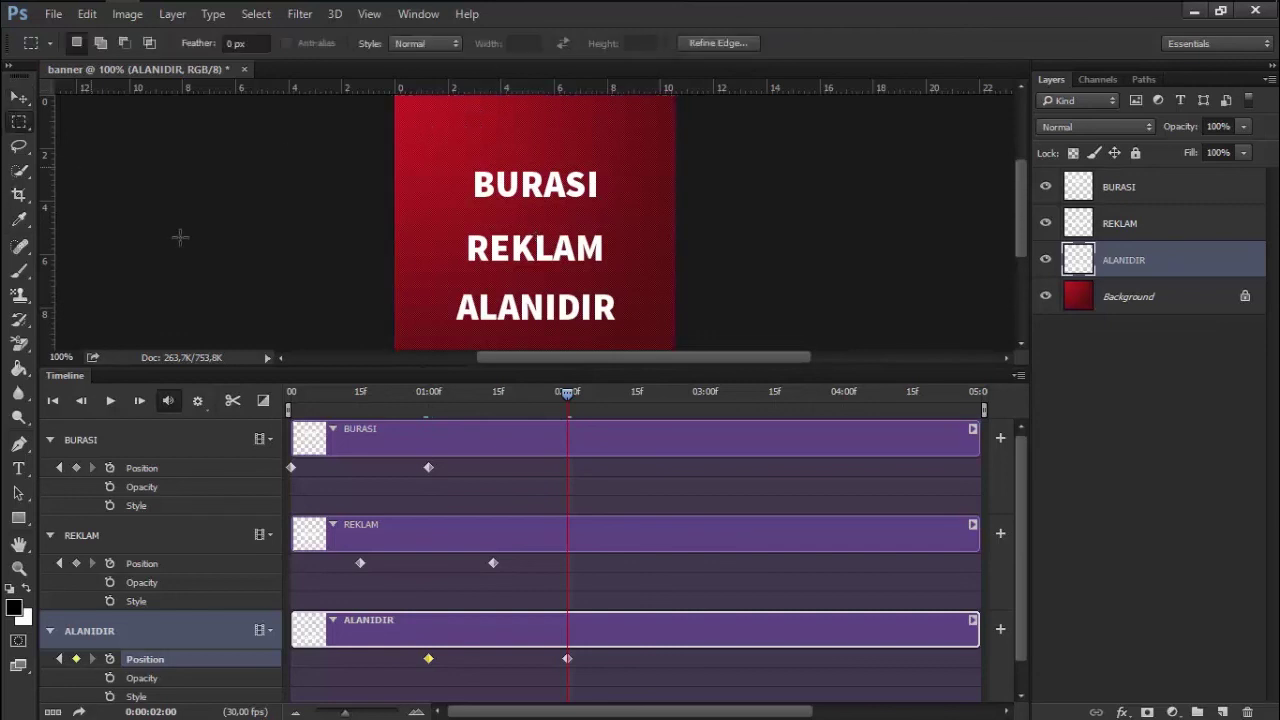
Rewind and play the animation, then bring up Save for Web
left_click_drag(534, 403, 290, 400)
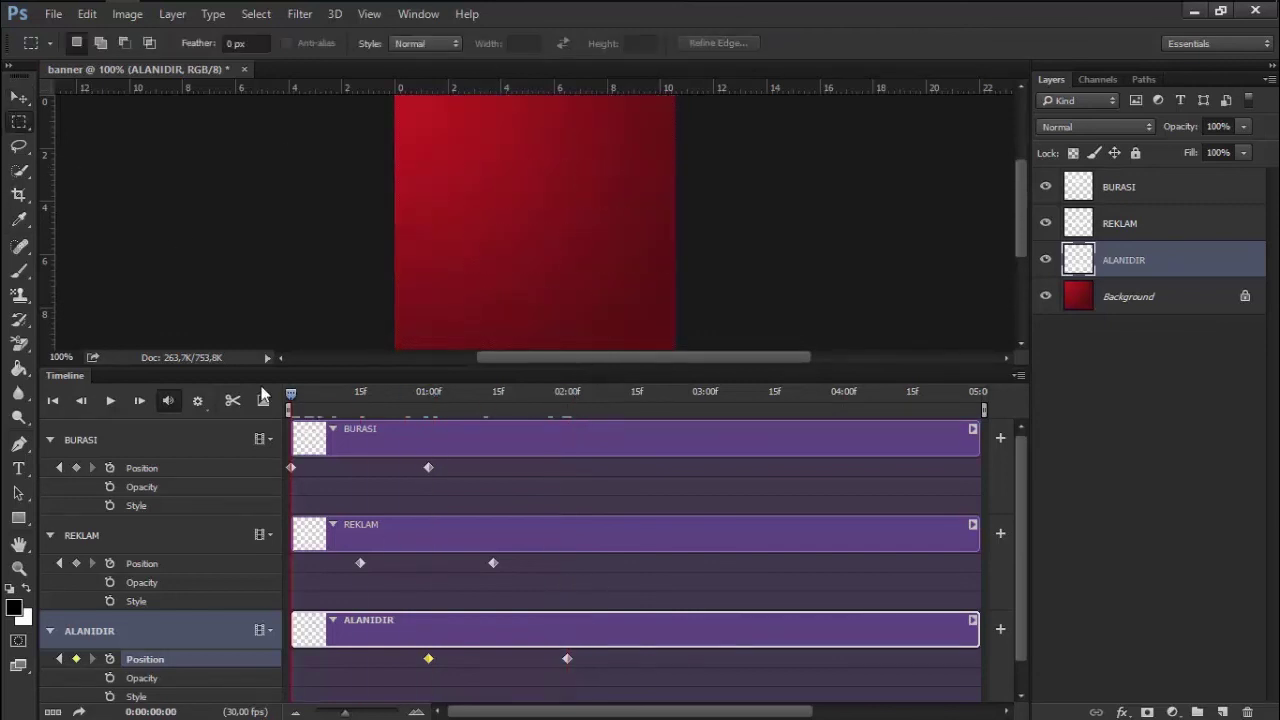
left_click_drag(479, 366, 480, 553)
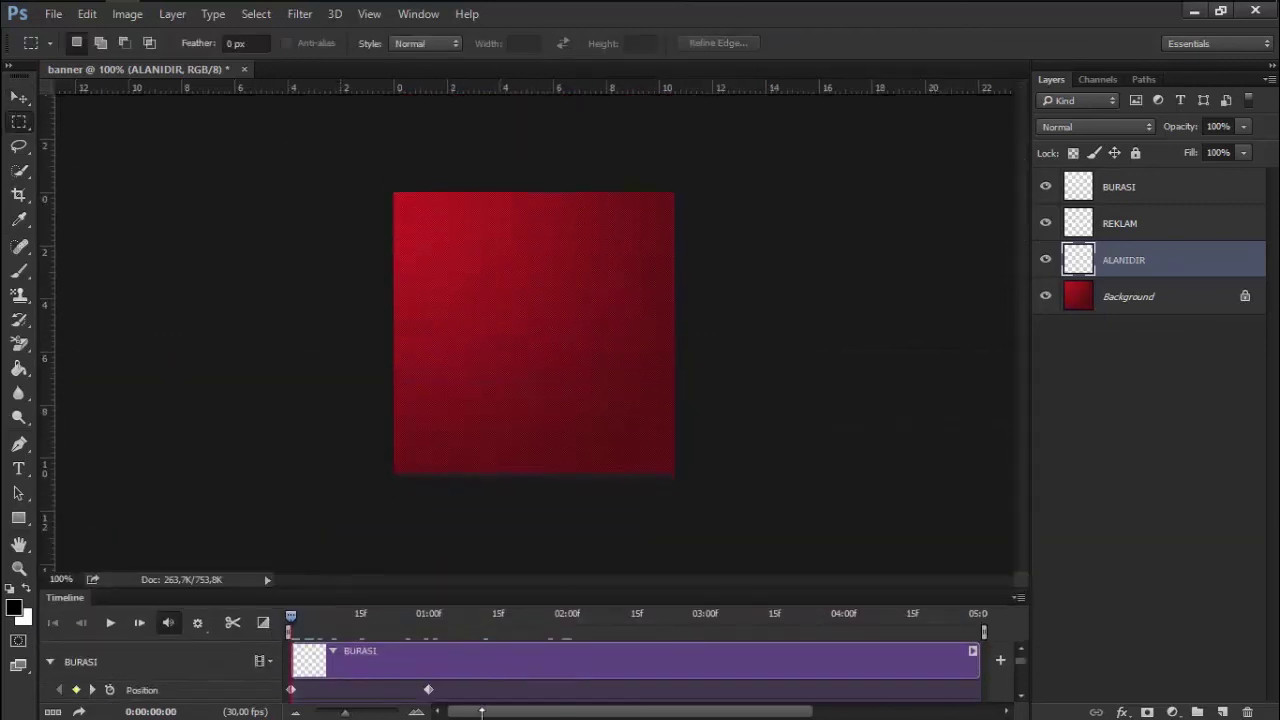
left_click(109, 624)
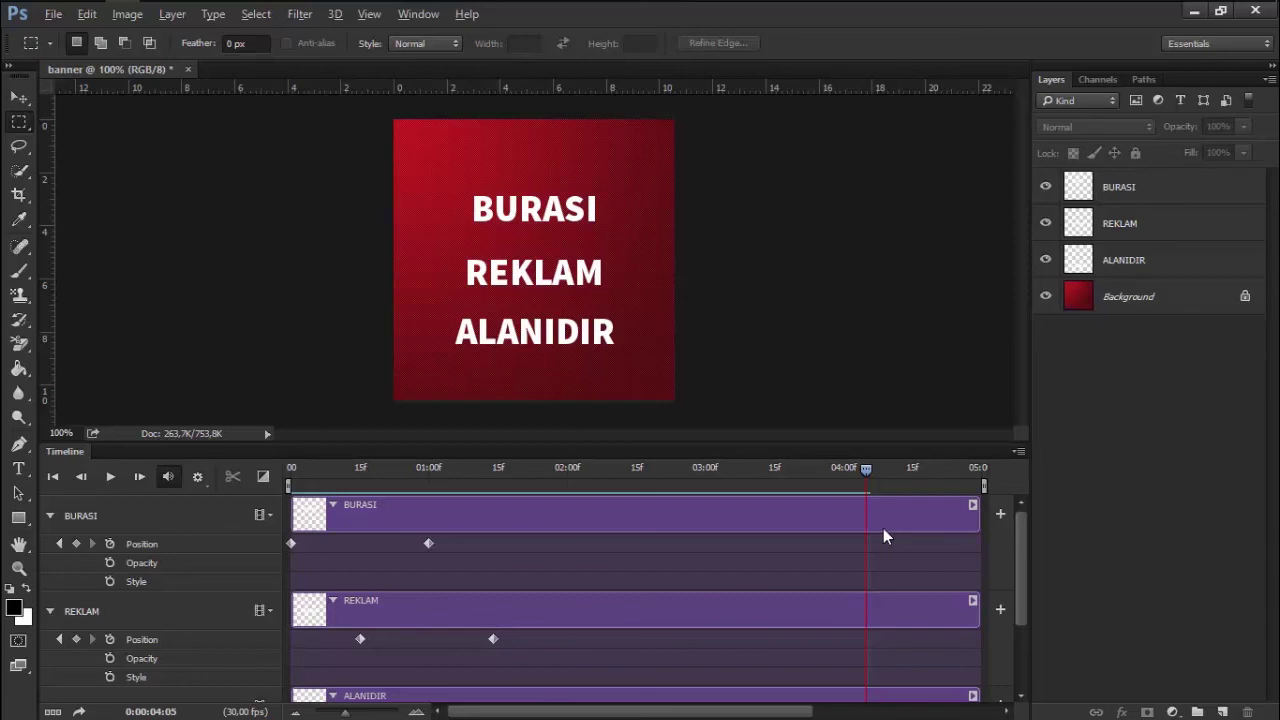
key("ctrl+alt+shift+s")
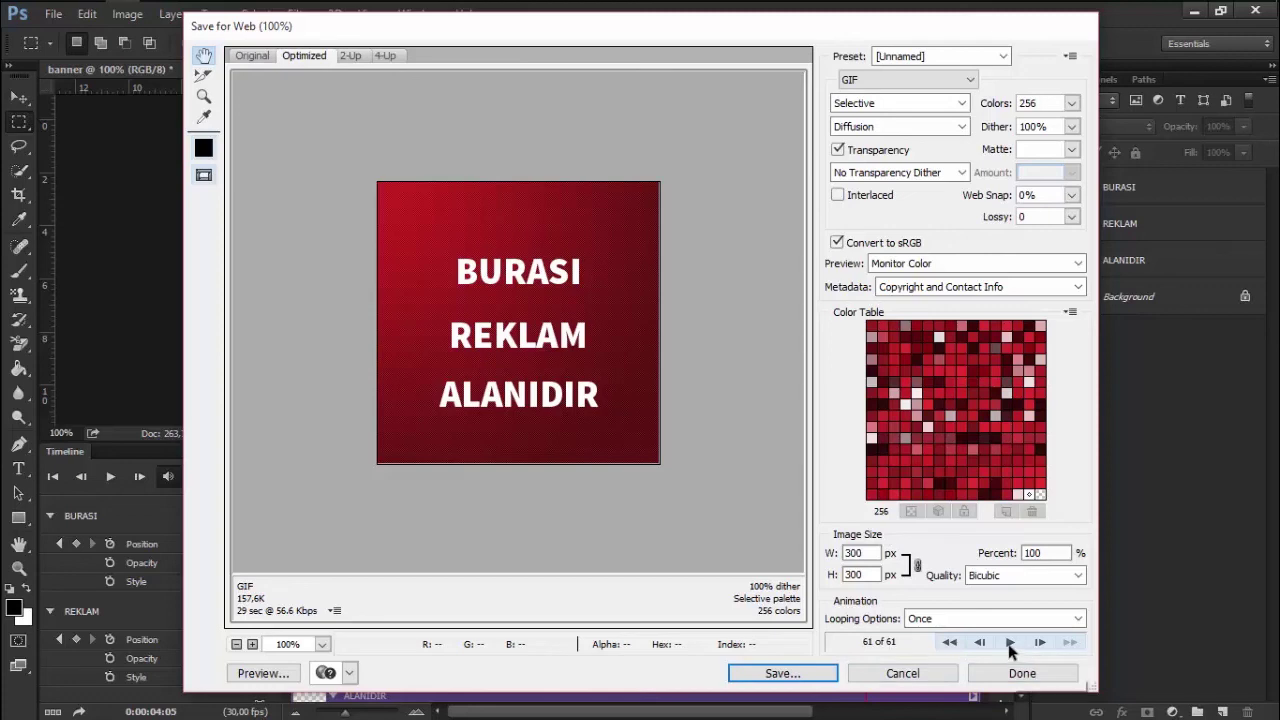
Preview the animated GIF and set its Looping Options to Forever
left_click(1010, 643)
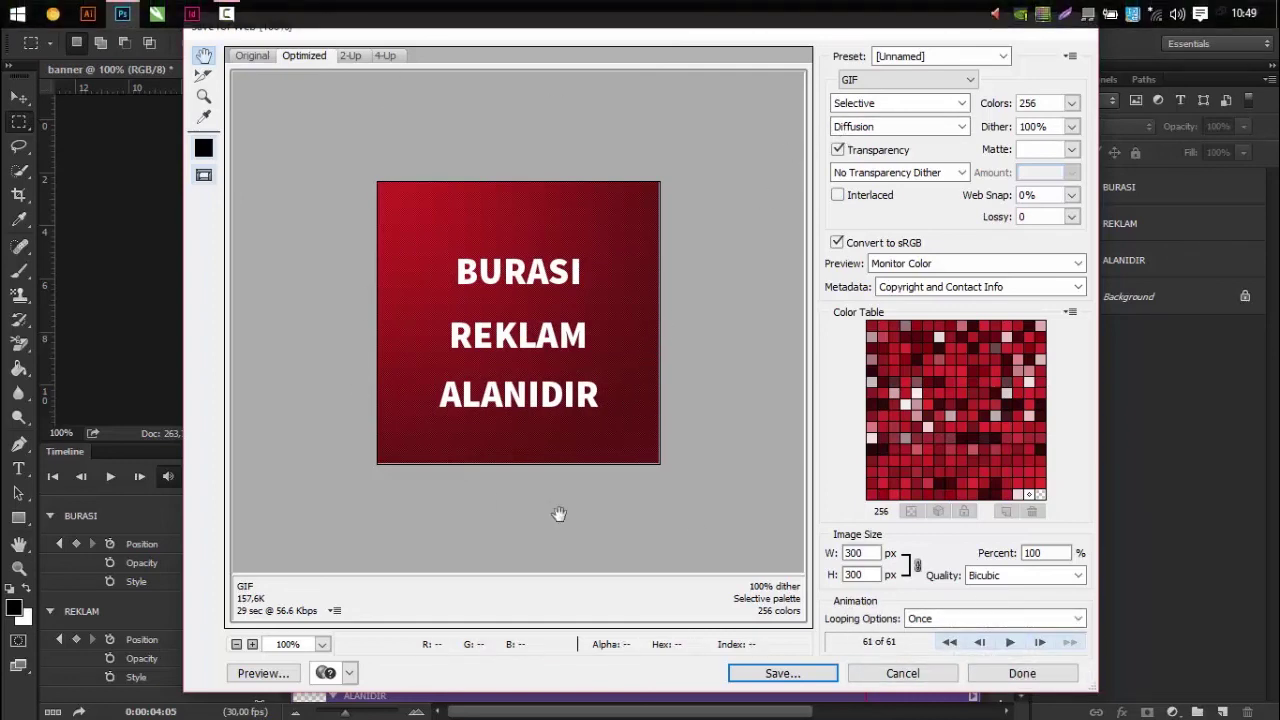
left_click(948, 619)
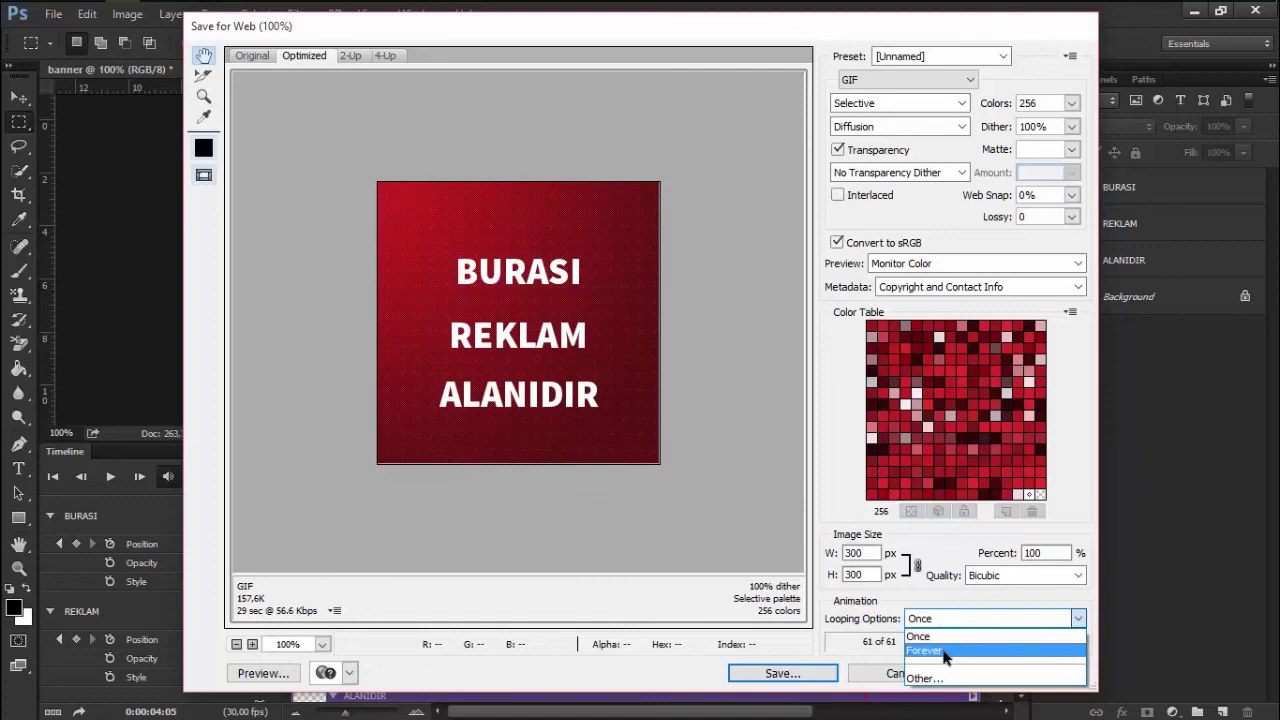
left_click(945, 656)
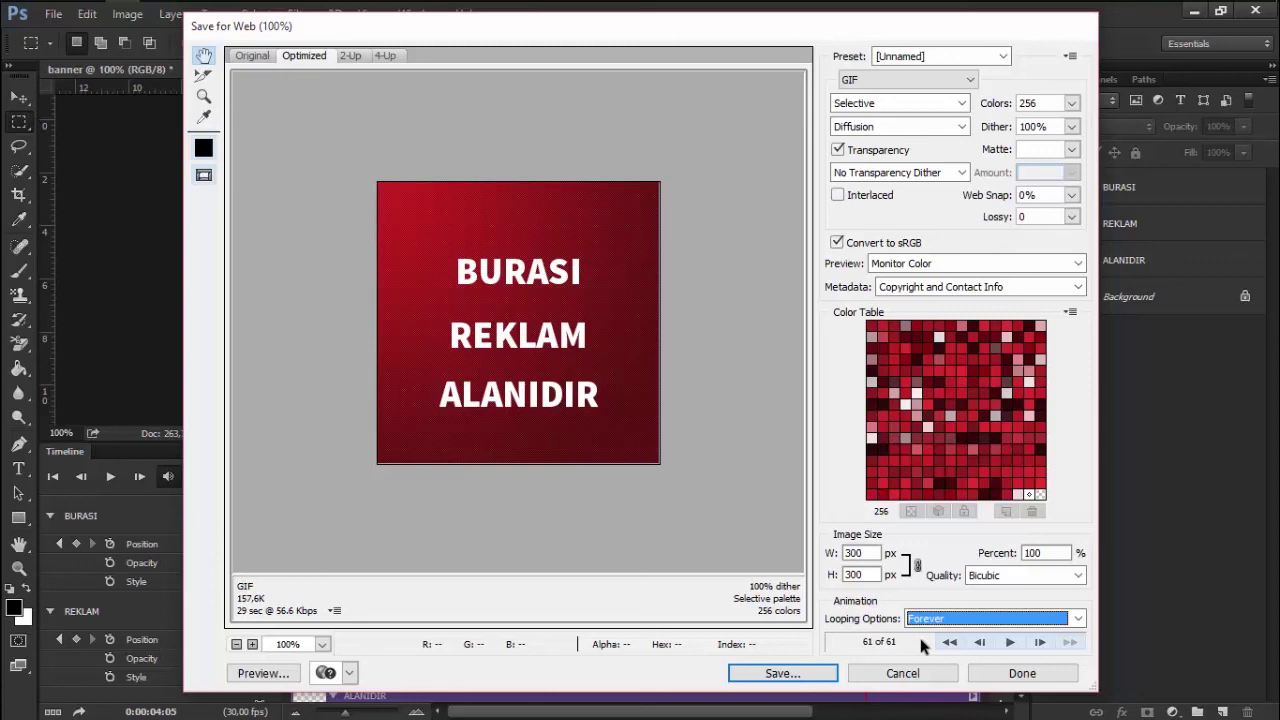
Save the optimized GIF to the desktop as banner.gif (Images Only), then minimise Photoshop
left_click(800, 674)
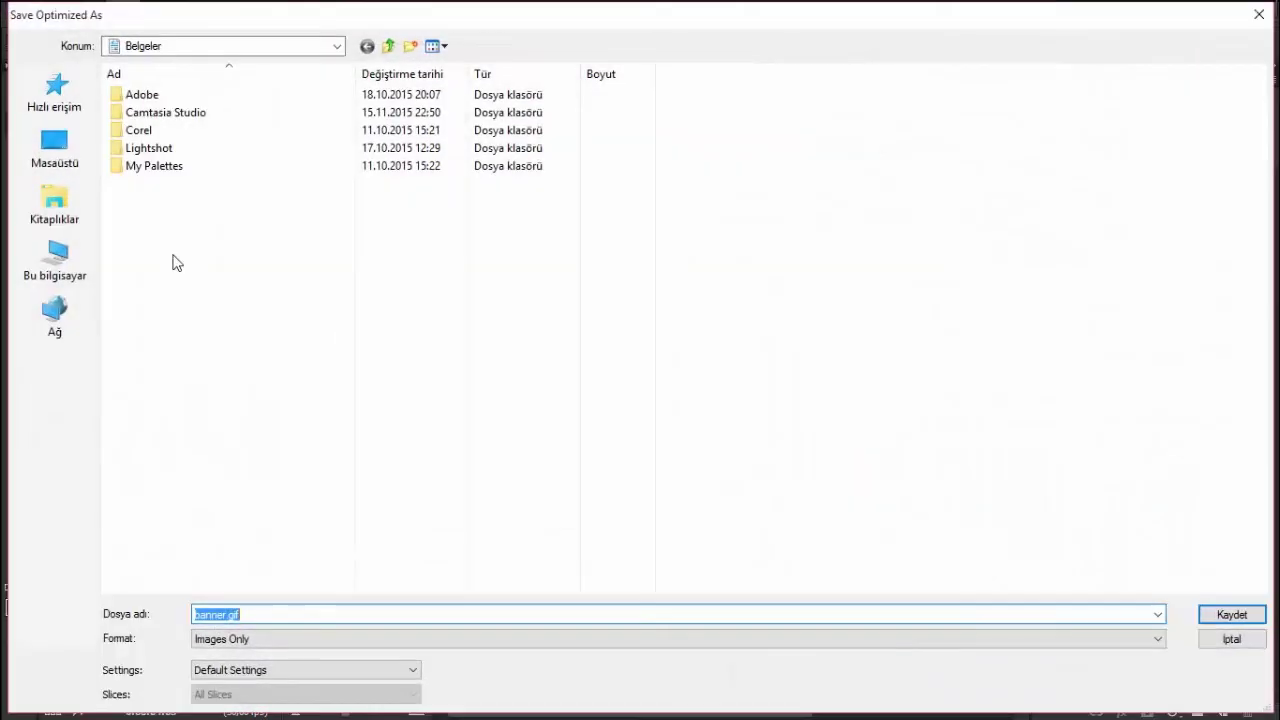
left_click(55, 150)
left_click(294, 639)
left_click(294, 641)
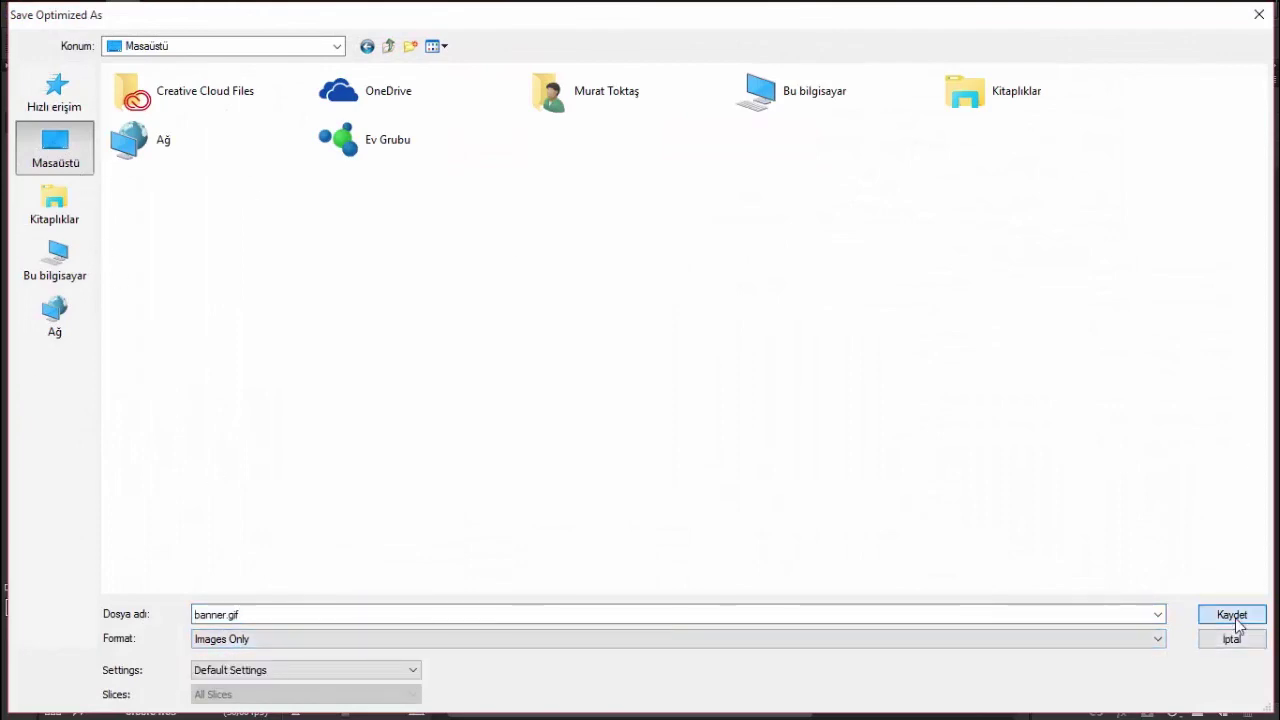
left_click(1236, 619)
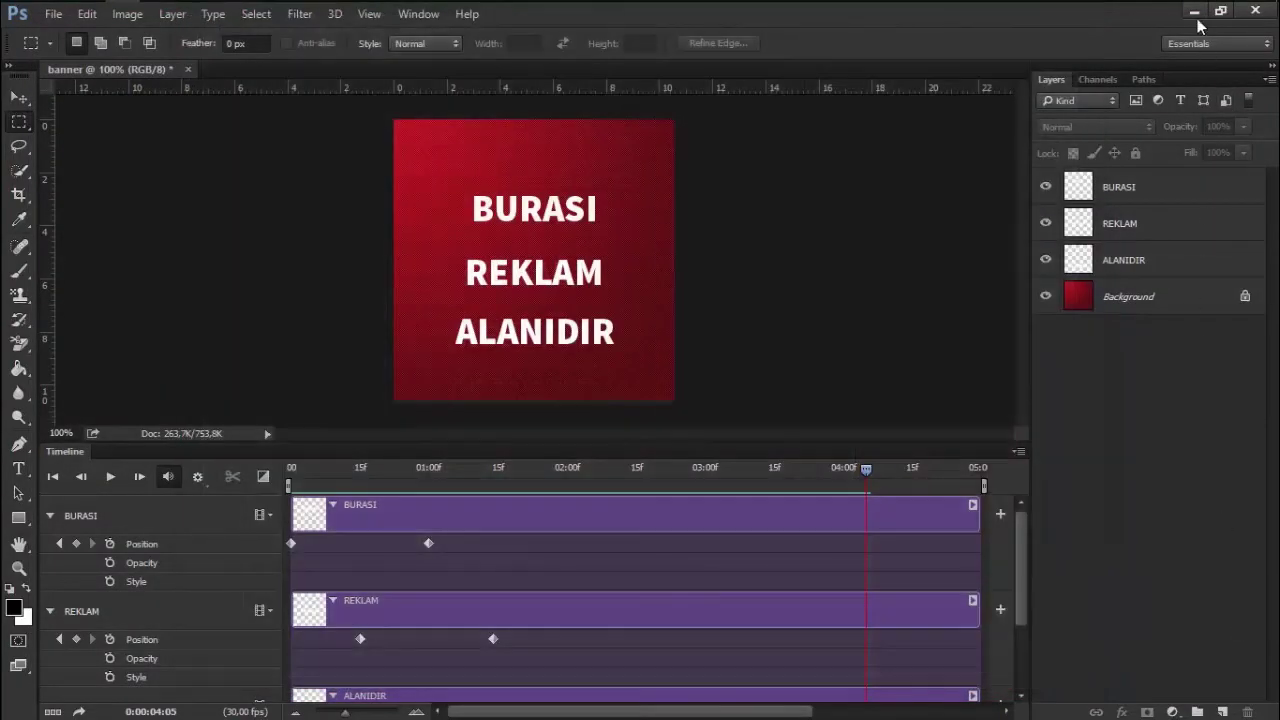
left_click(1194, 12)
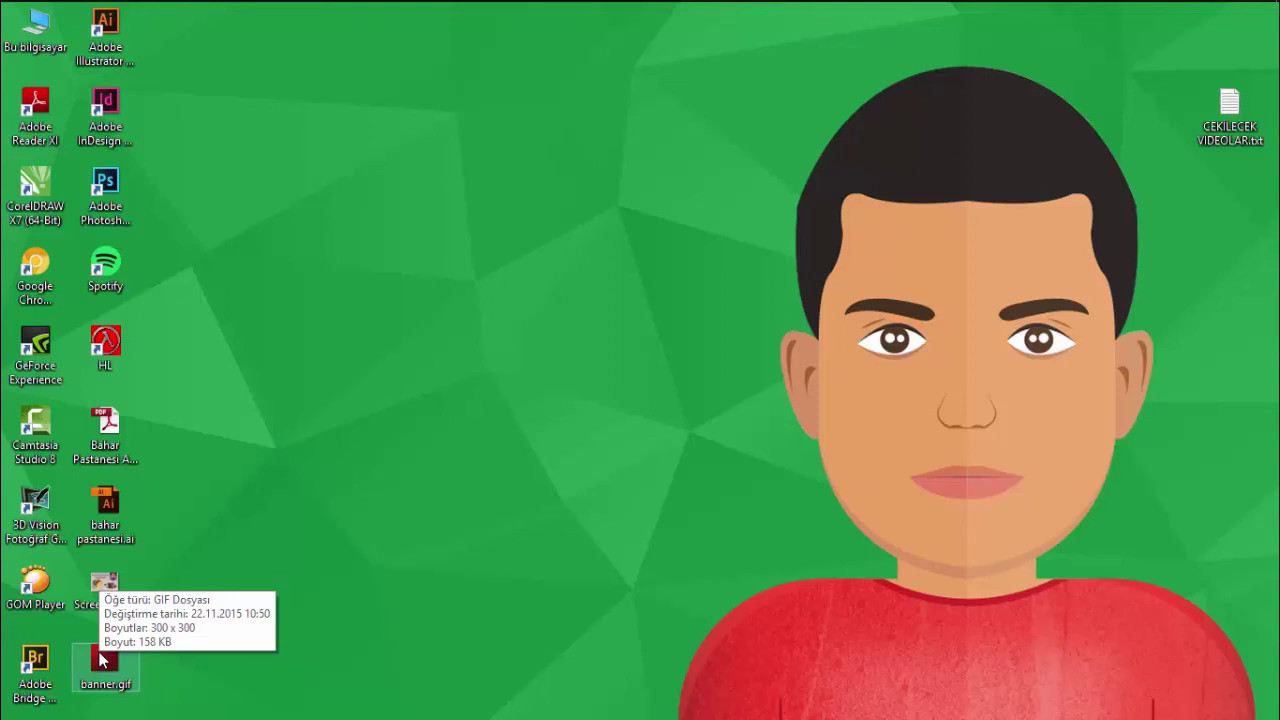
Select banner.gif on the desktop and launch Google Chrome in a smaller window
left_click(106, 658)
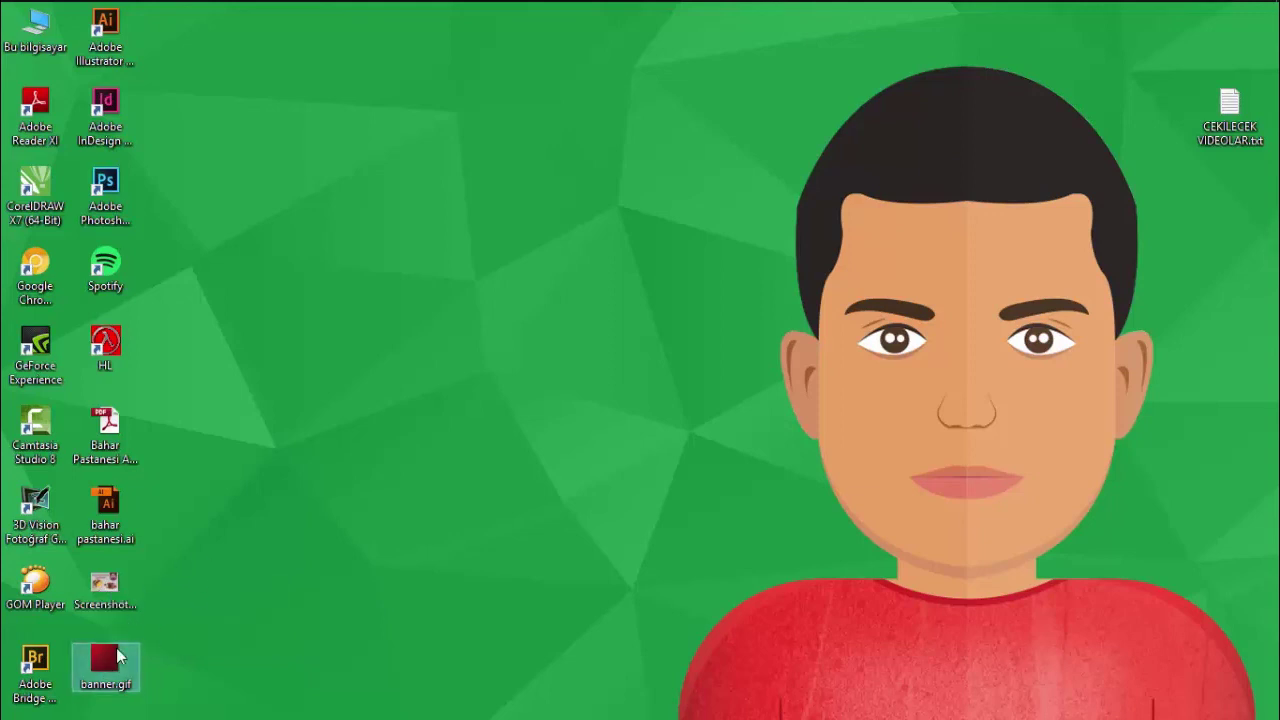
left_click(50, 12)
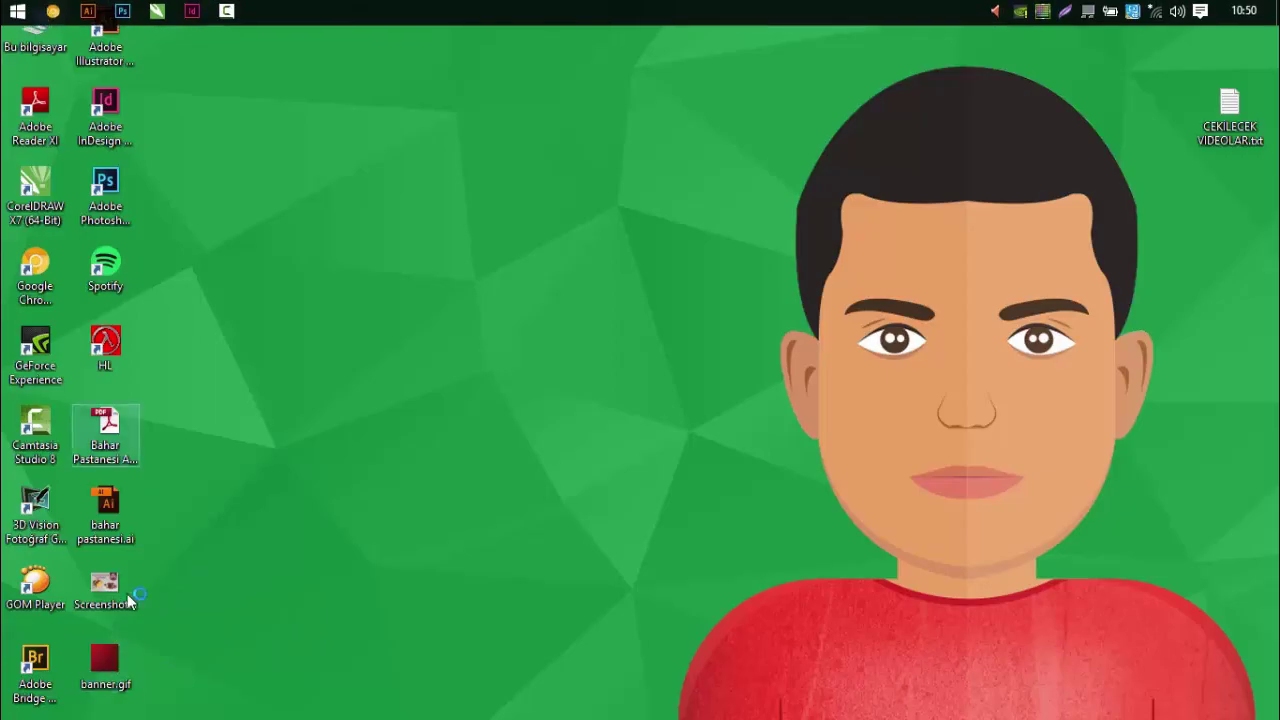
left_click_drag(686, 20, 790, 50)
Drop banner.gif from the desktop into Chrome and maximise the window to watch it play
mouse_move(105, 658)
left_mouse_down()
mouse_move(551, 198)
mouse_move(750, 92)
left_mouse_up()
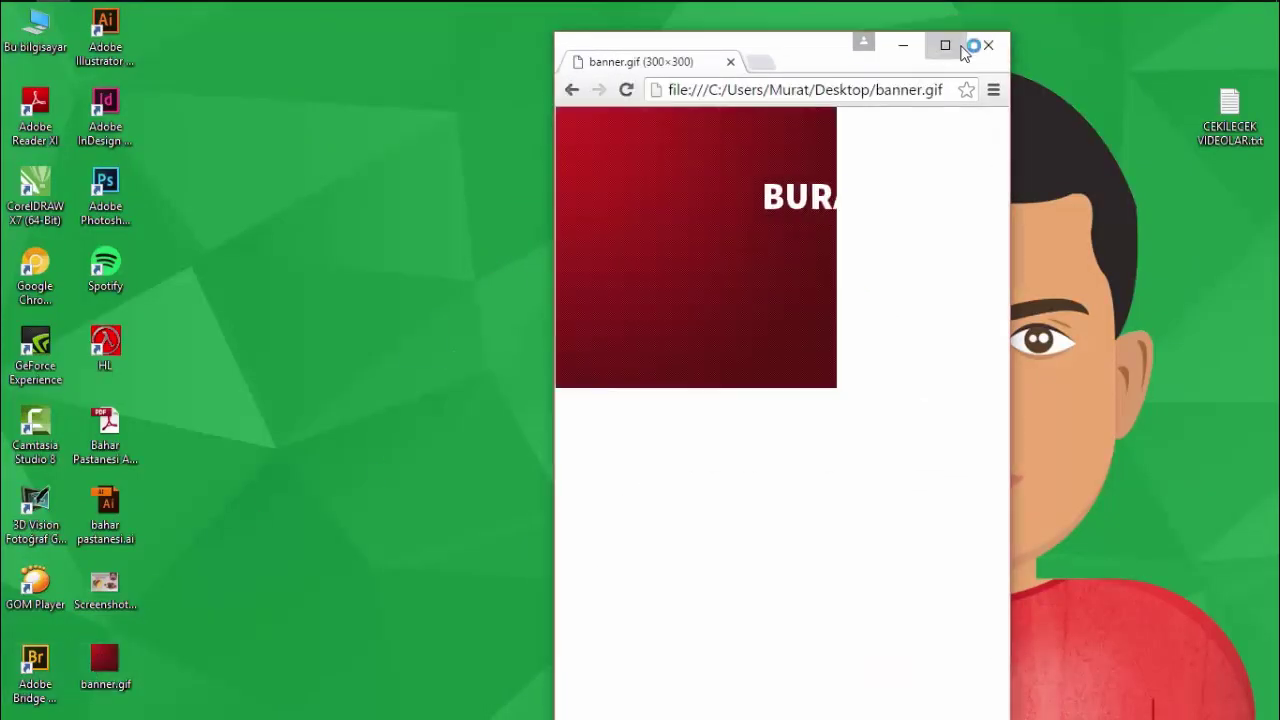
left_click(945, 45)
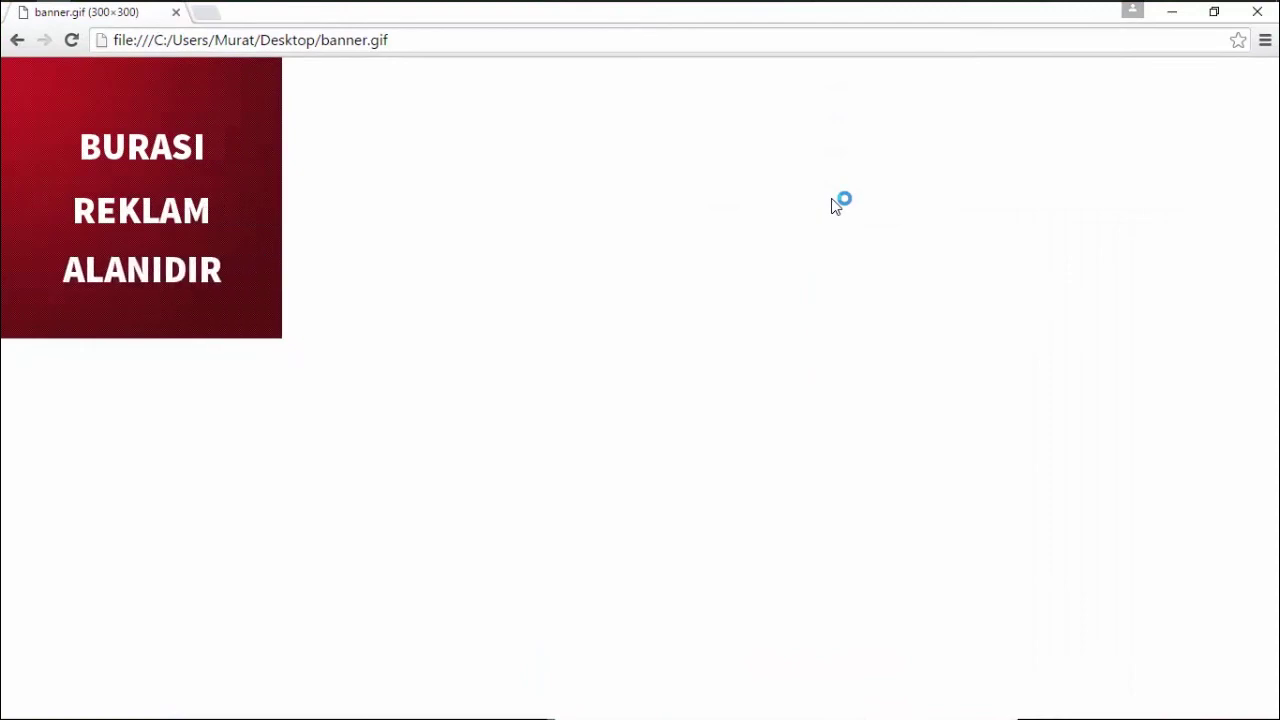